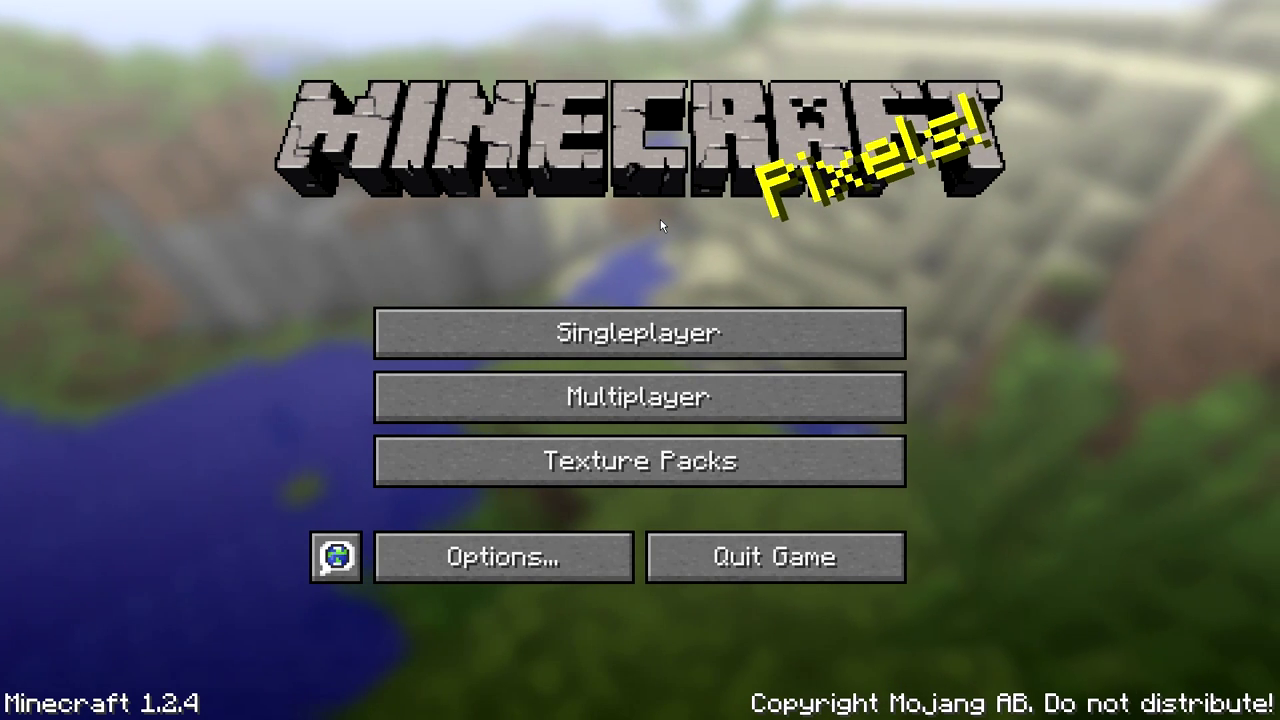
# Step: Join the Home server from the multiplayer server list
pyautogui.click(685, 400)
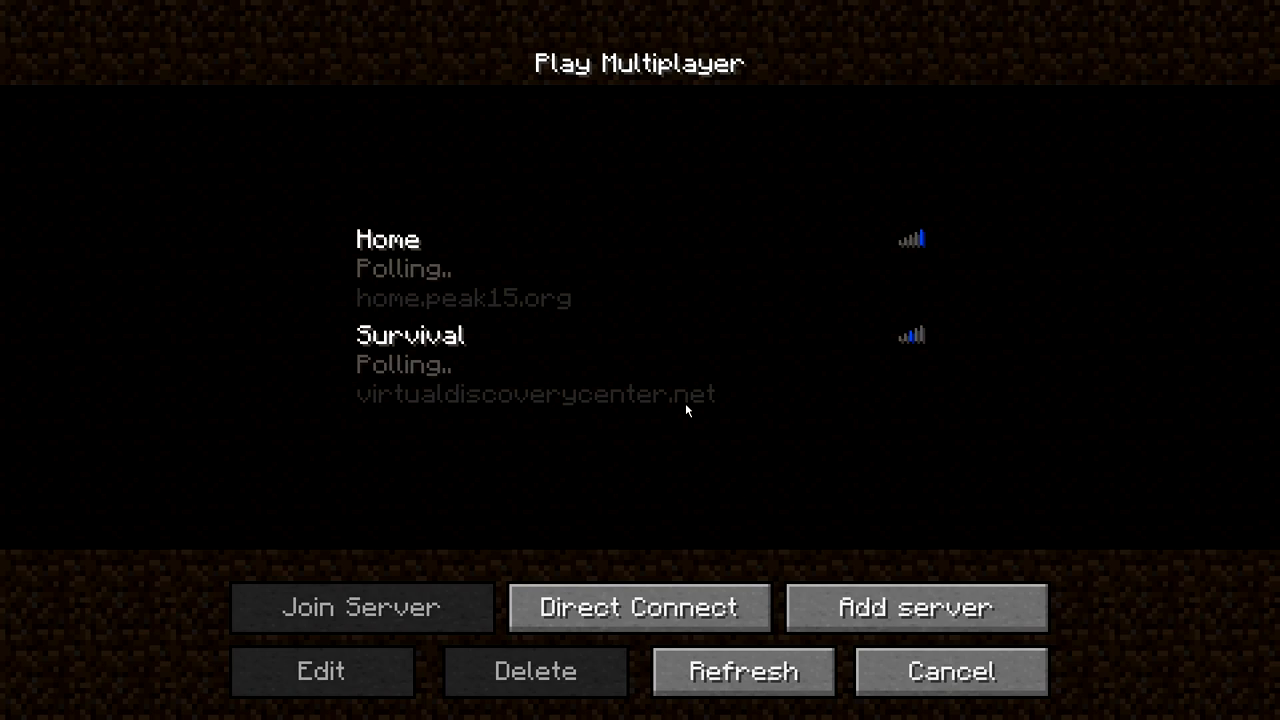
pyautogui.click(516, 281)
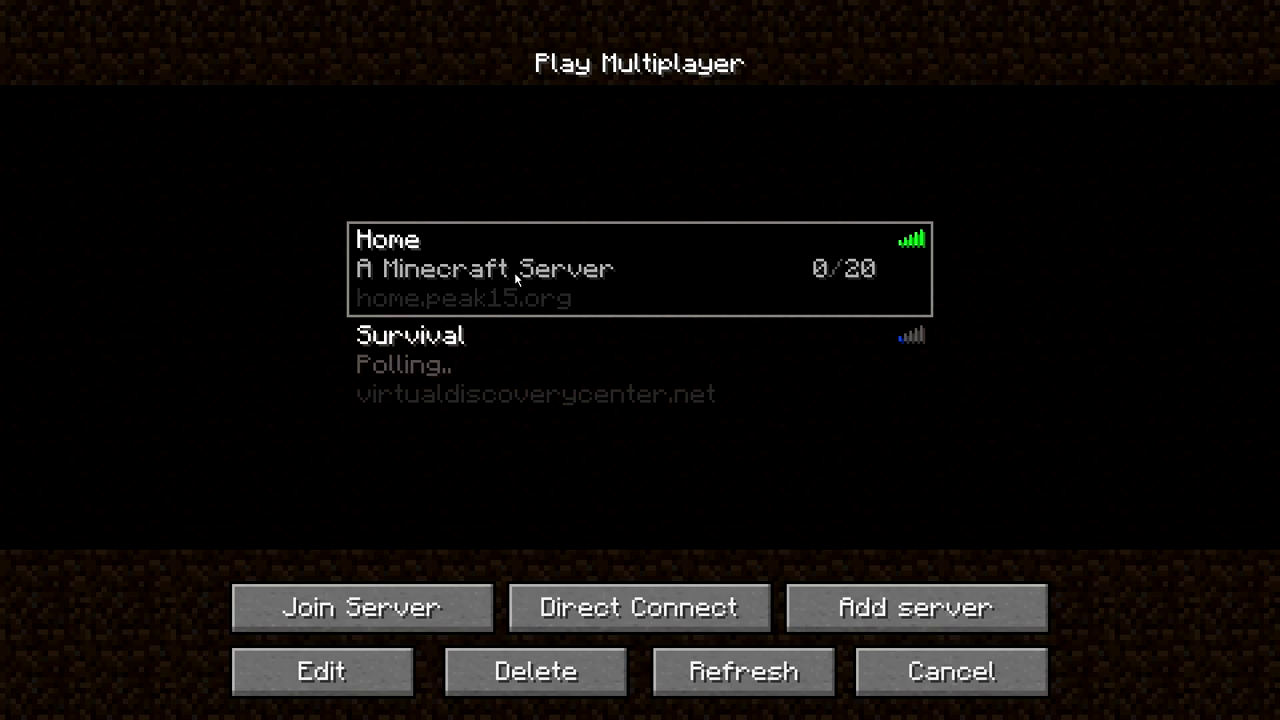
pyautogui.click(430, 607)
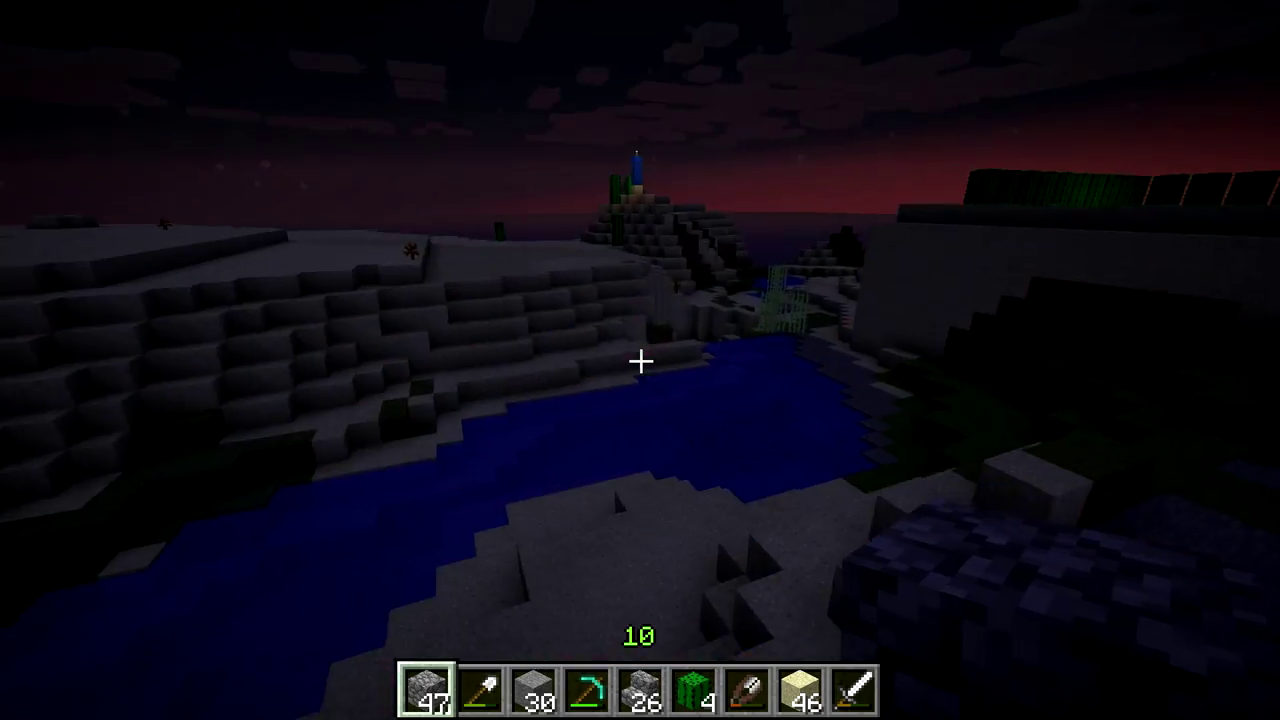
# Step: Show the debug overlay with the profiler chart and fly over the desert hills while following the coordinates
pyautogui.hotkey('shift', 'F3')
pyautogui.press('w')
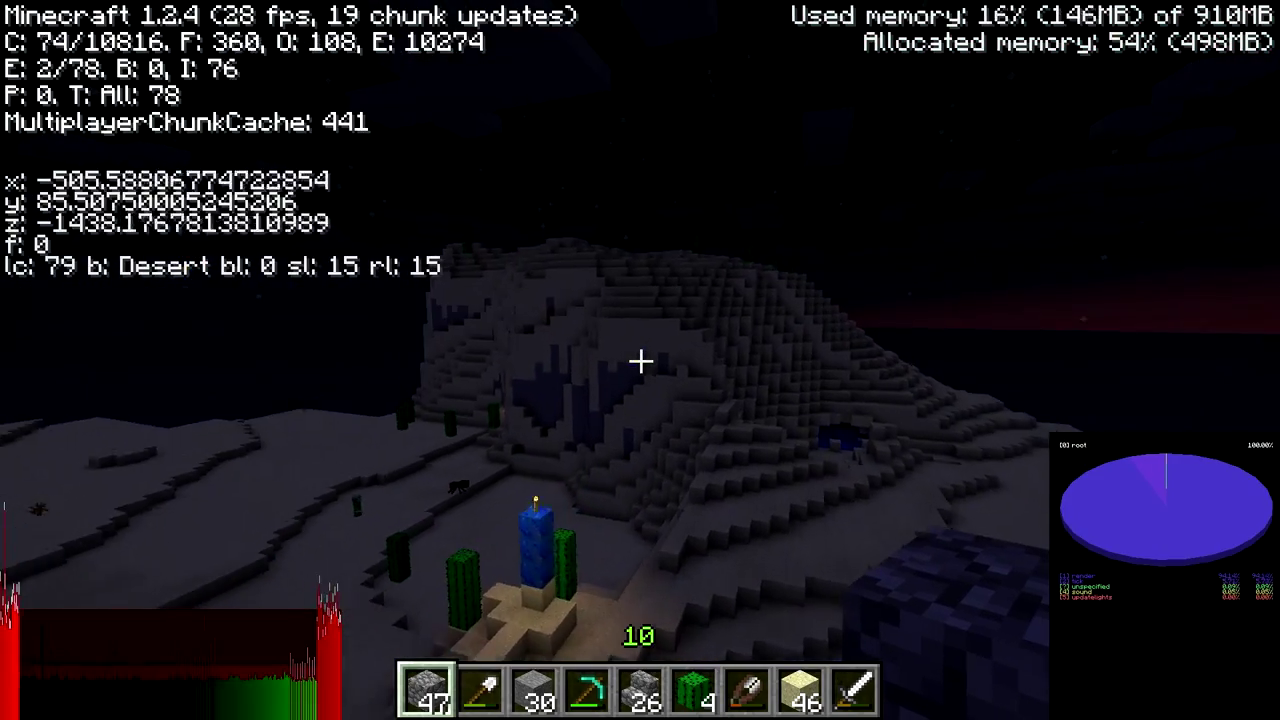
pyautogui.press('space')
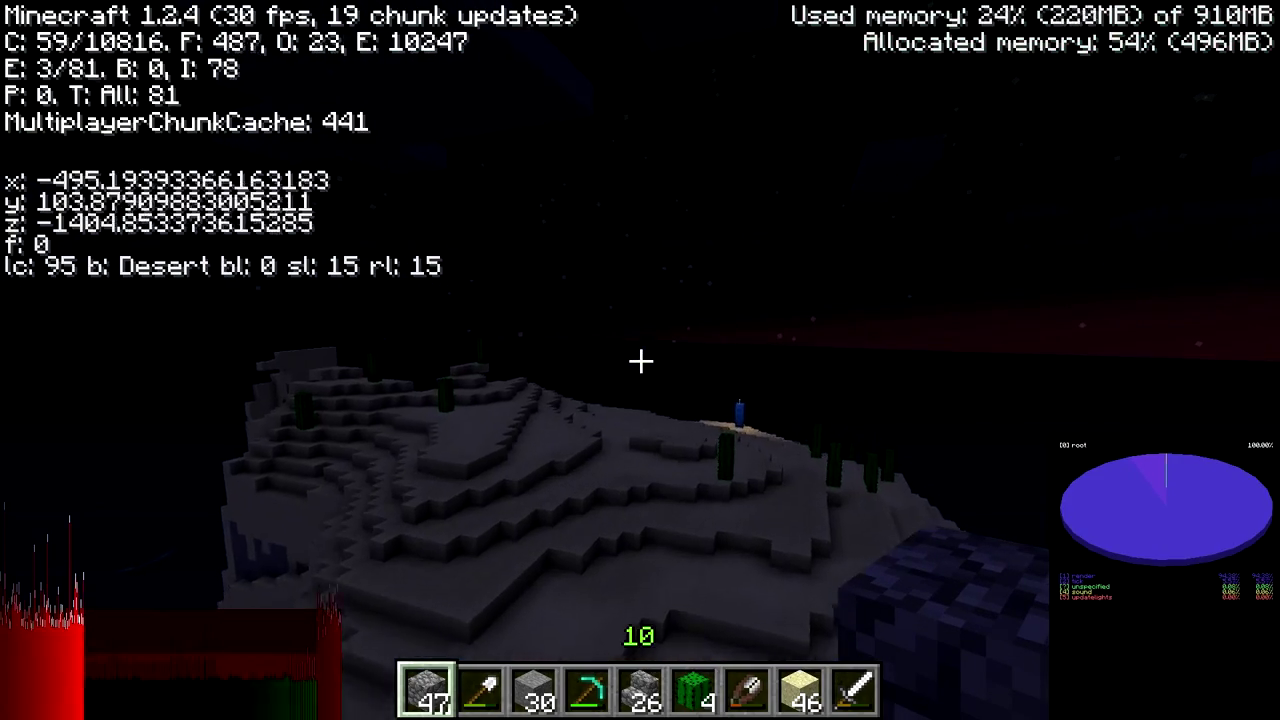
pyautogui.press('w')
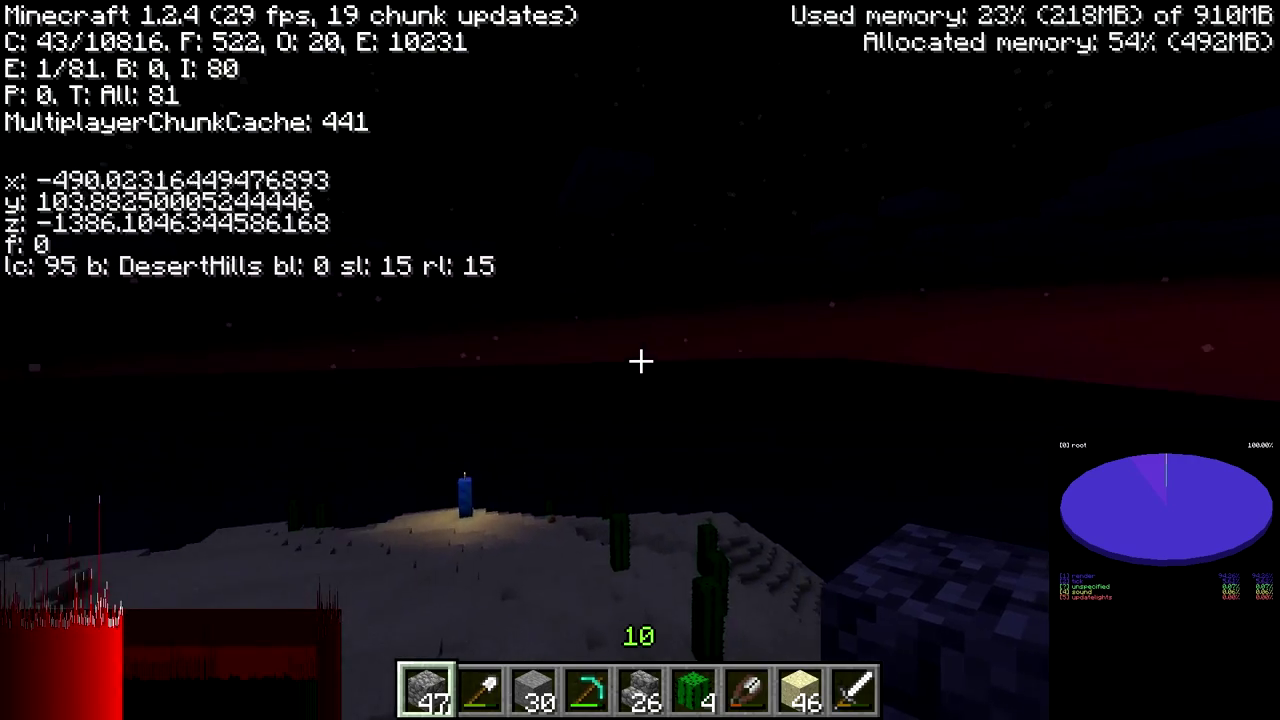
pyautogui.press('w')
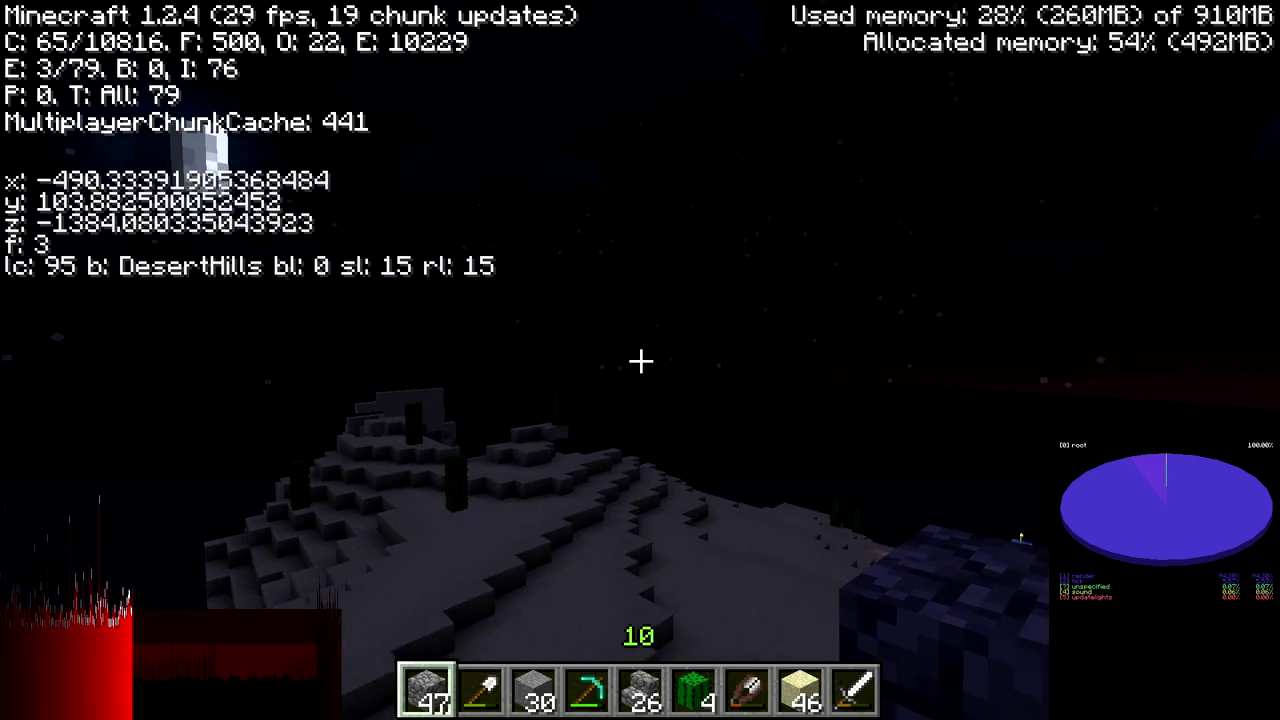
pyautogui.press('w')
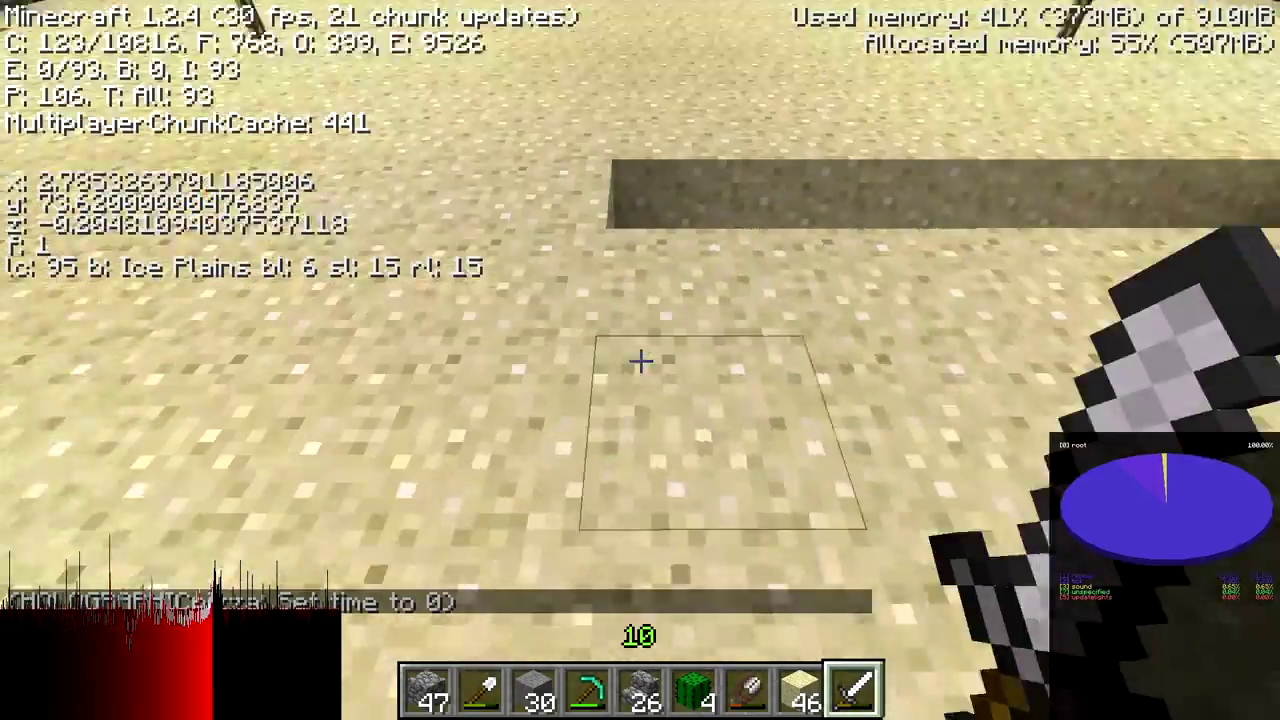
# Step: Dig out sand in the trench near x 0, z 0 with the shovel
pyautogui.press('w')
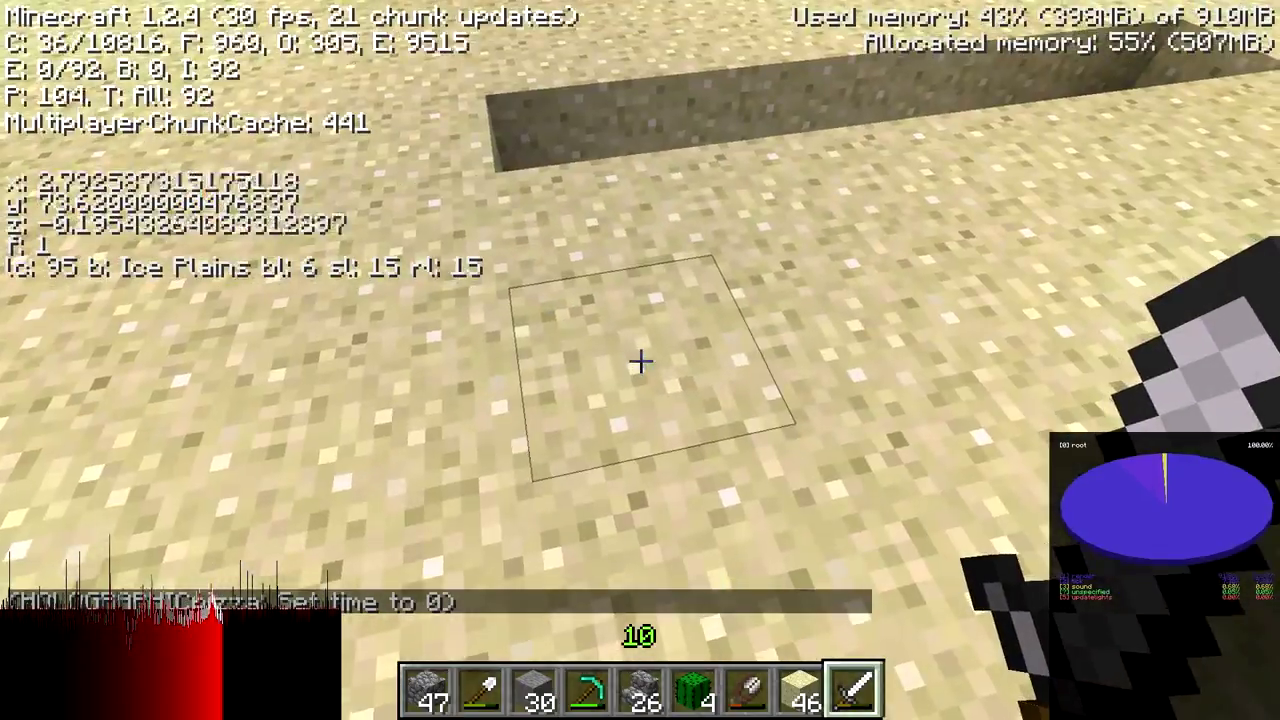
pyautogui.scroll(1, 640, 360)
pyautogui.press('4')
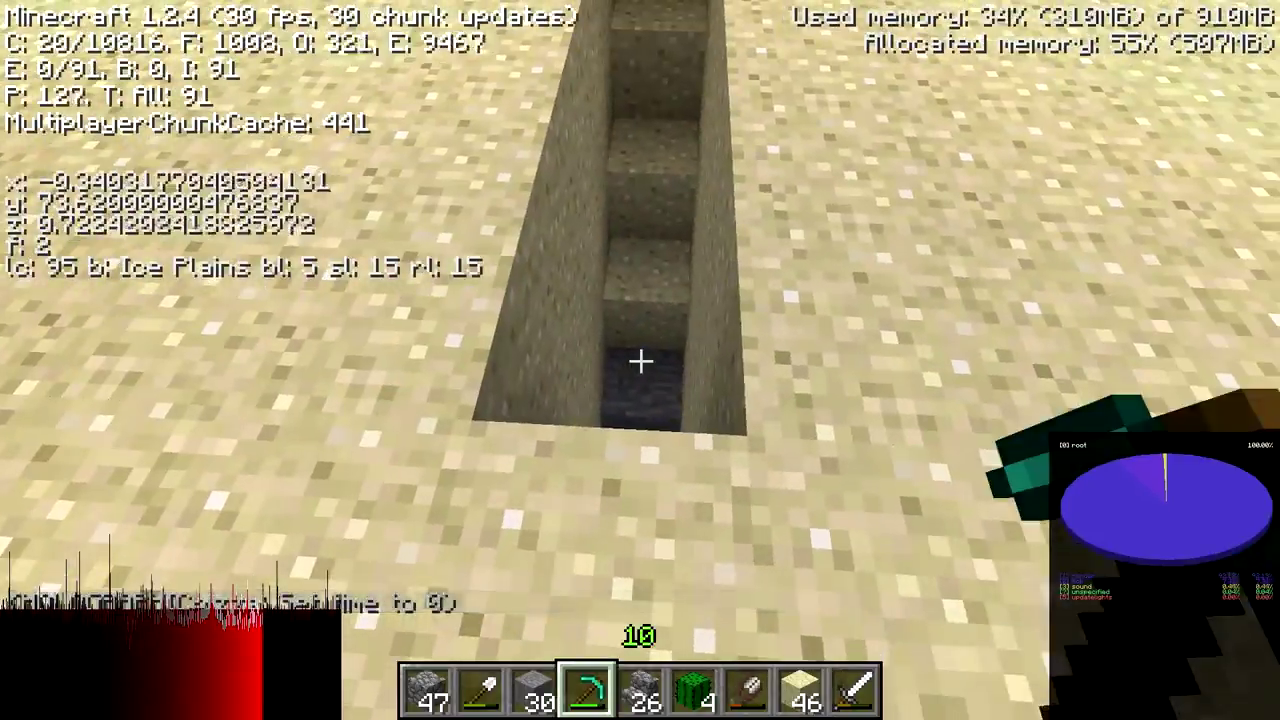
pyautogui.press('s')
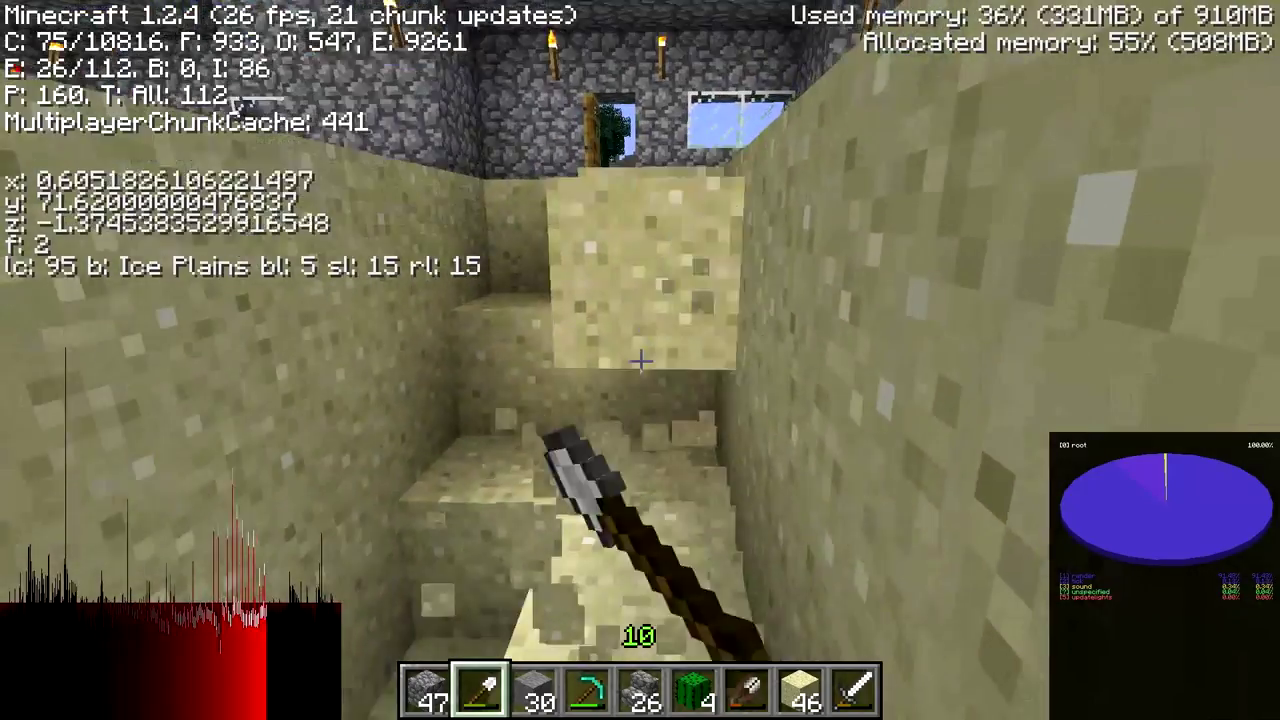
pyautogui.press('w')
pyautogui.click(640, 360)
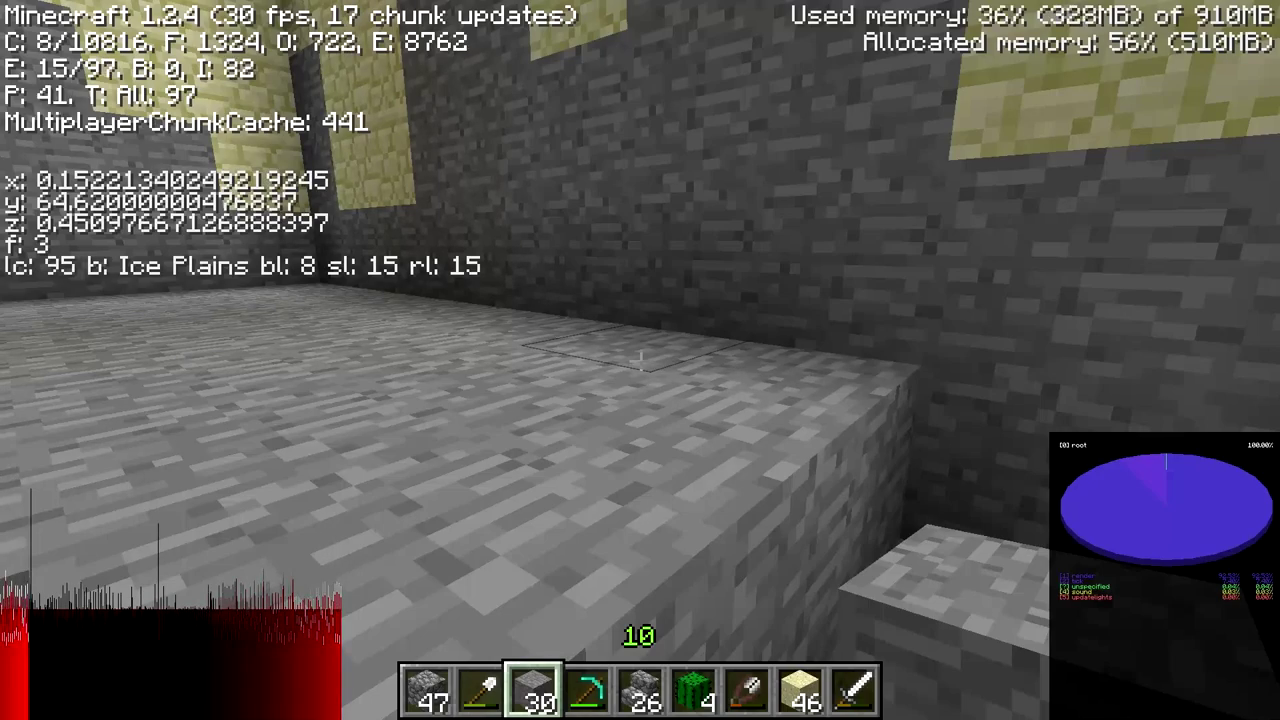
# Step: Walk along the sunken channel in the stone pit and check the coordinates around x 0, z 0
pyautogui.press('s')
pyautogui.press('a')
pyautogui.press('w')
pyautogui.press('d')
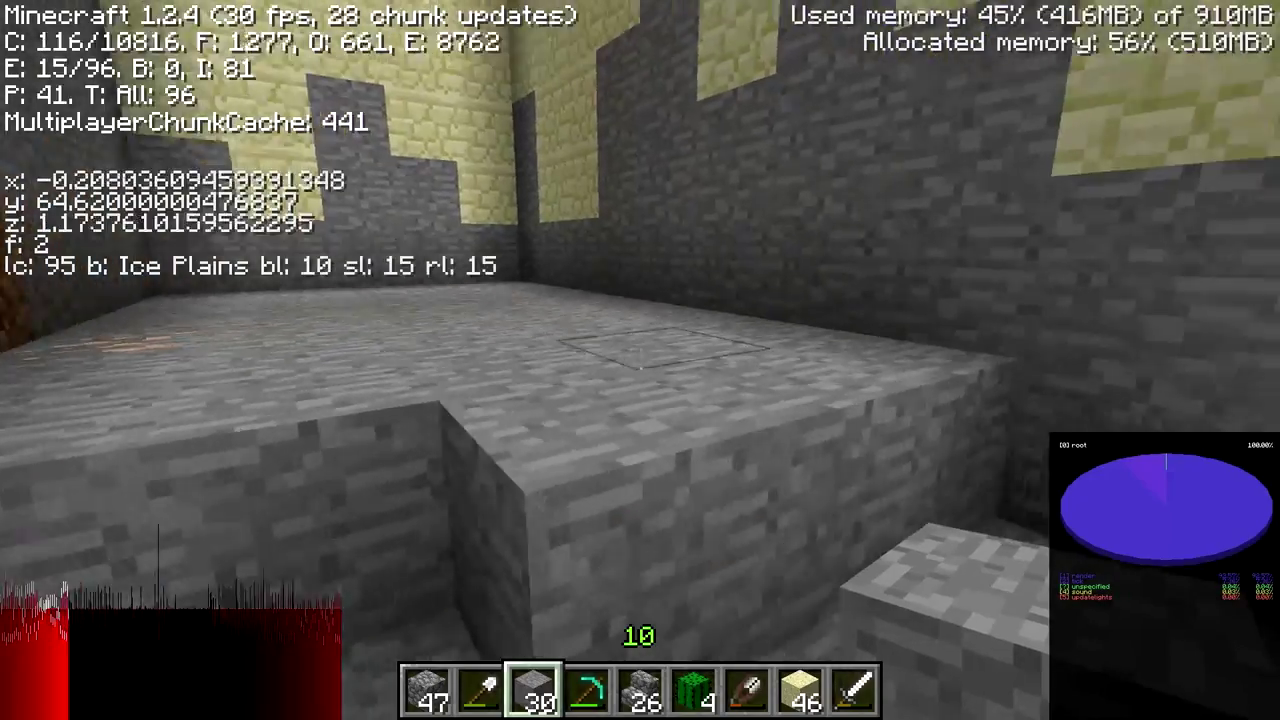
pyautogui.press('w')
pyautogui.press('a')
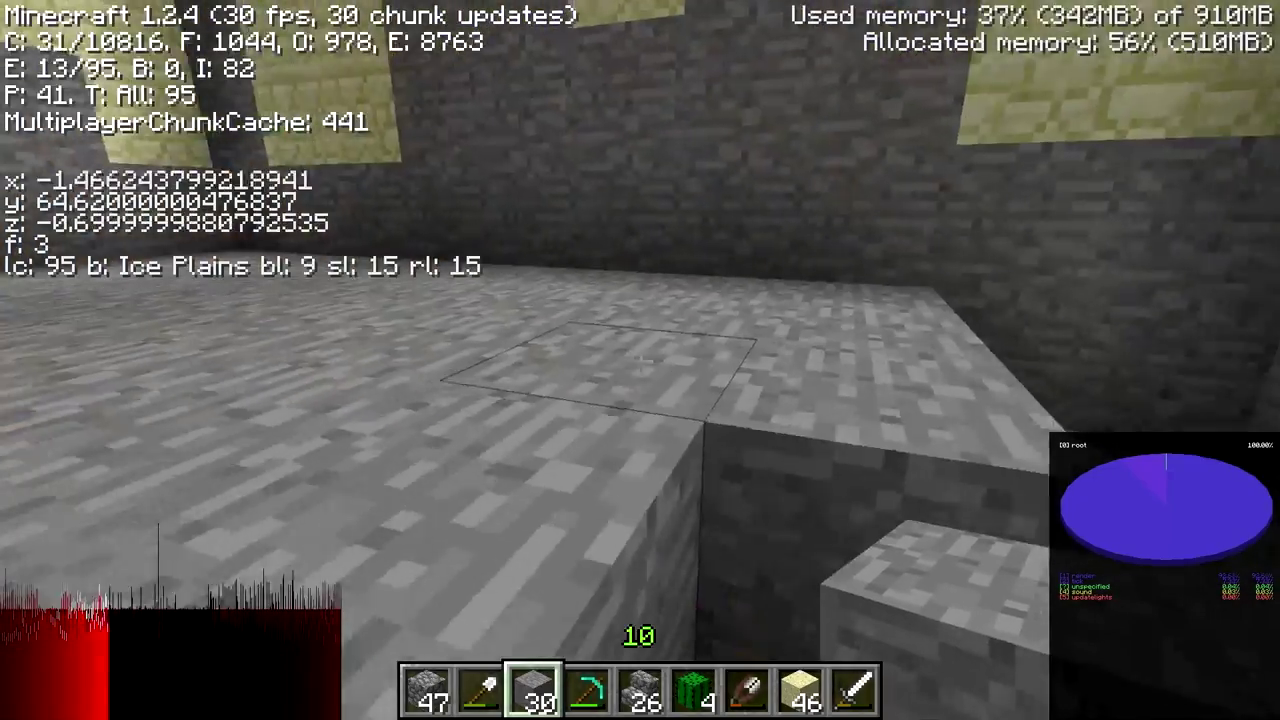
pyautogui.press('d')
pyautogui.press('w')
pyautogui.press('d')
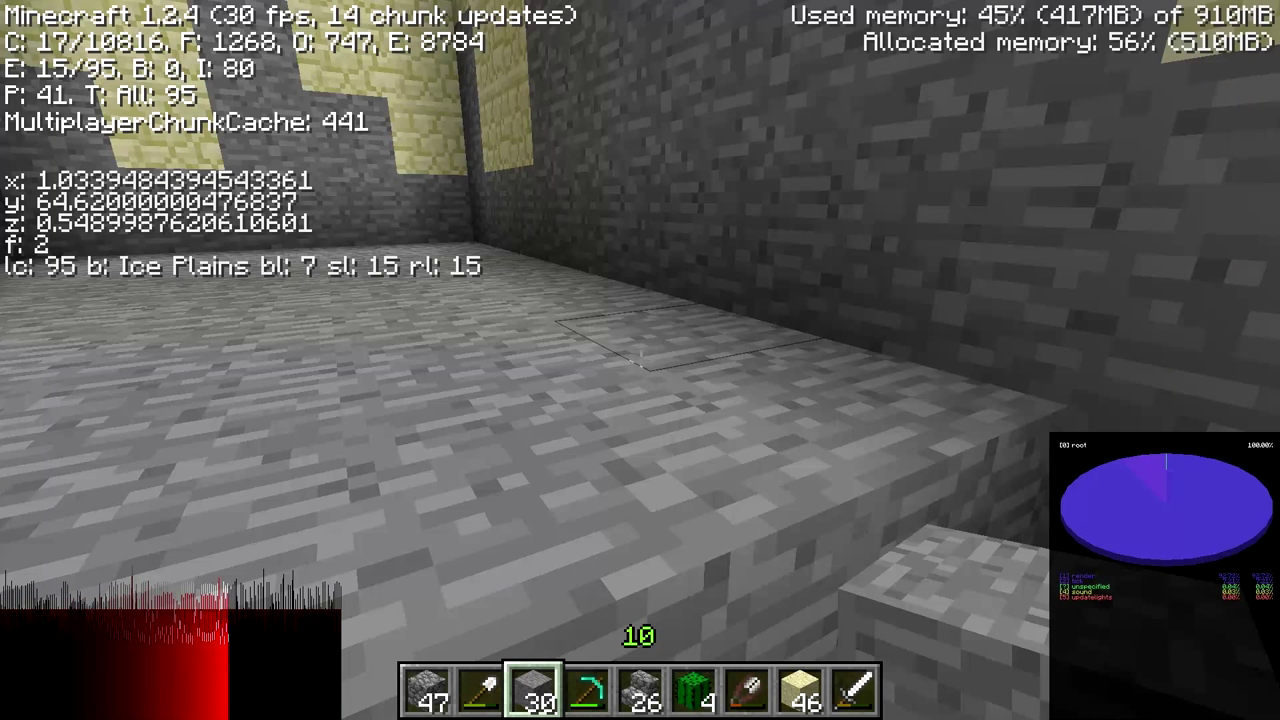
pyautogui.press('a')
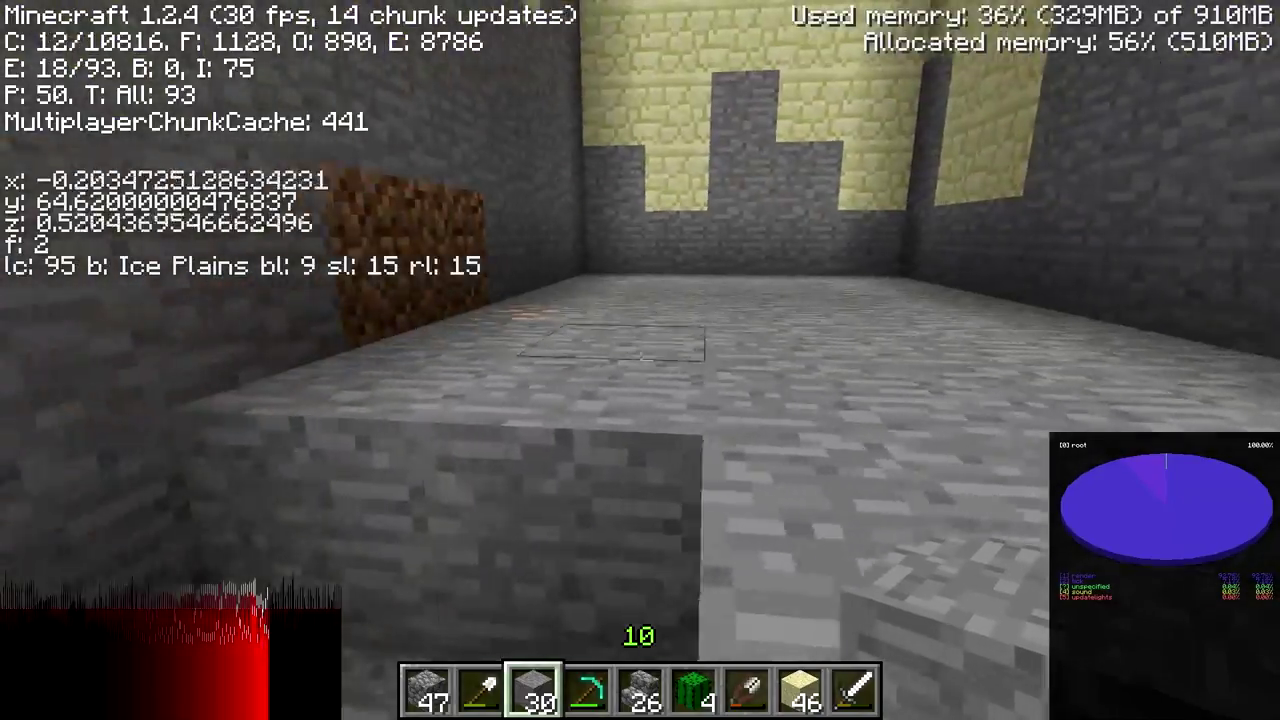
pyautogui.press('d')
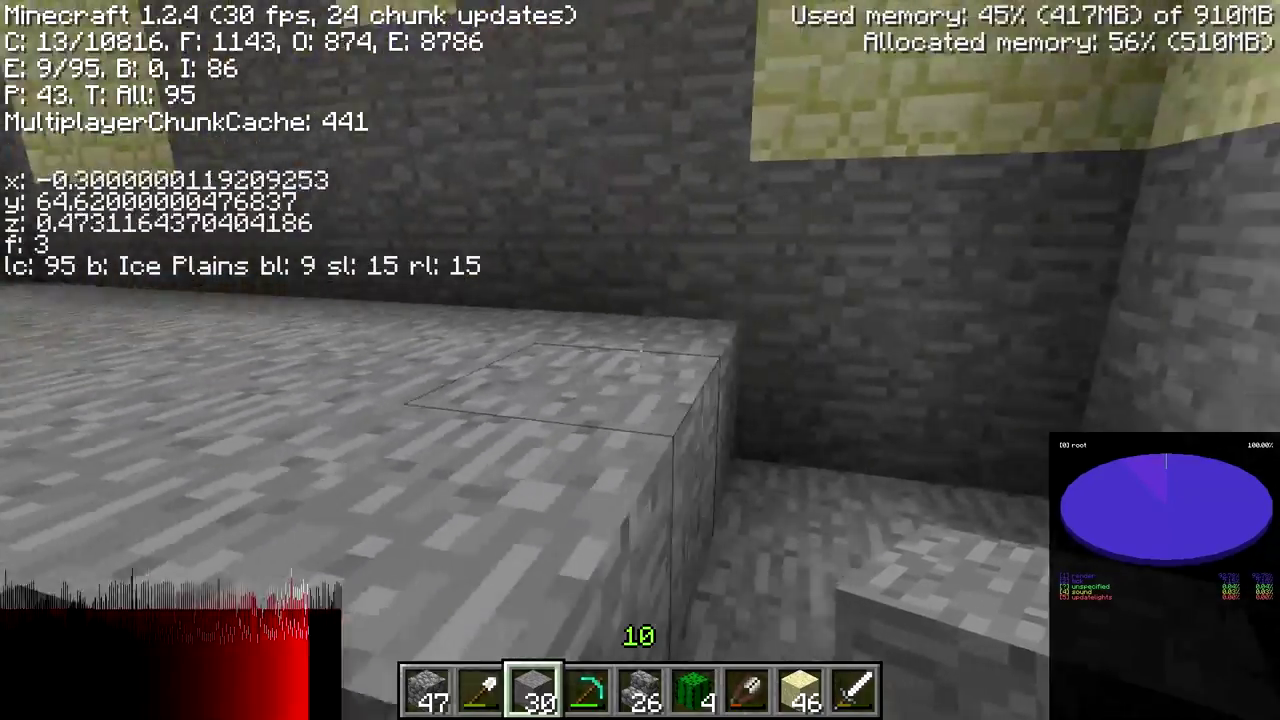
pyautogui.press('a')
pyautogui.press('w')
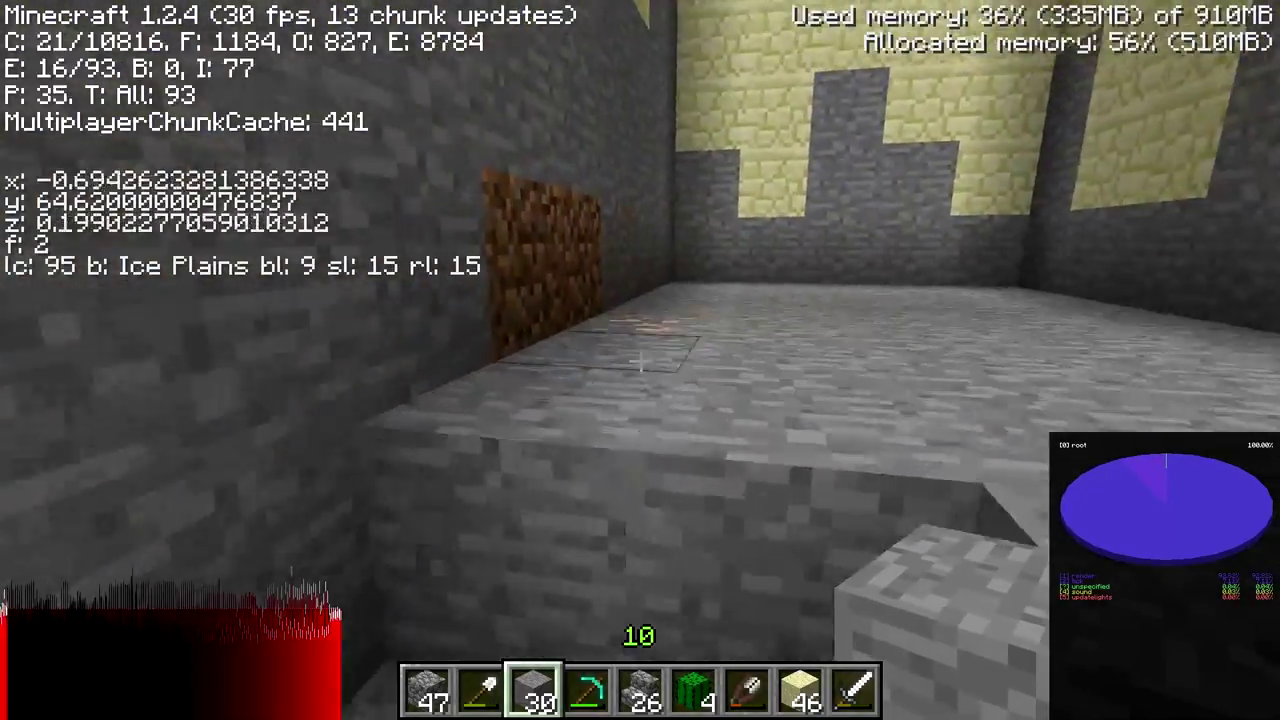
# Step: Climb onto the raised stone floor and examine the pit's walls, dirt patch and tunnel opening with the coordinates
pyautogui.press('space')
pyautogui.press('w')
pyautogui.press('a')
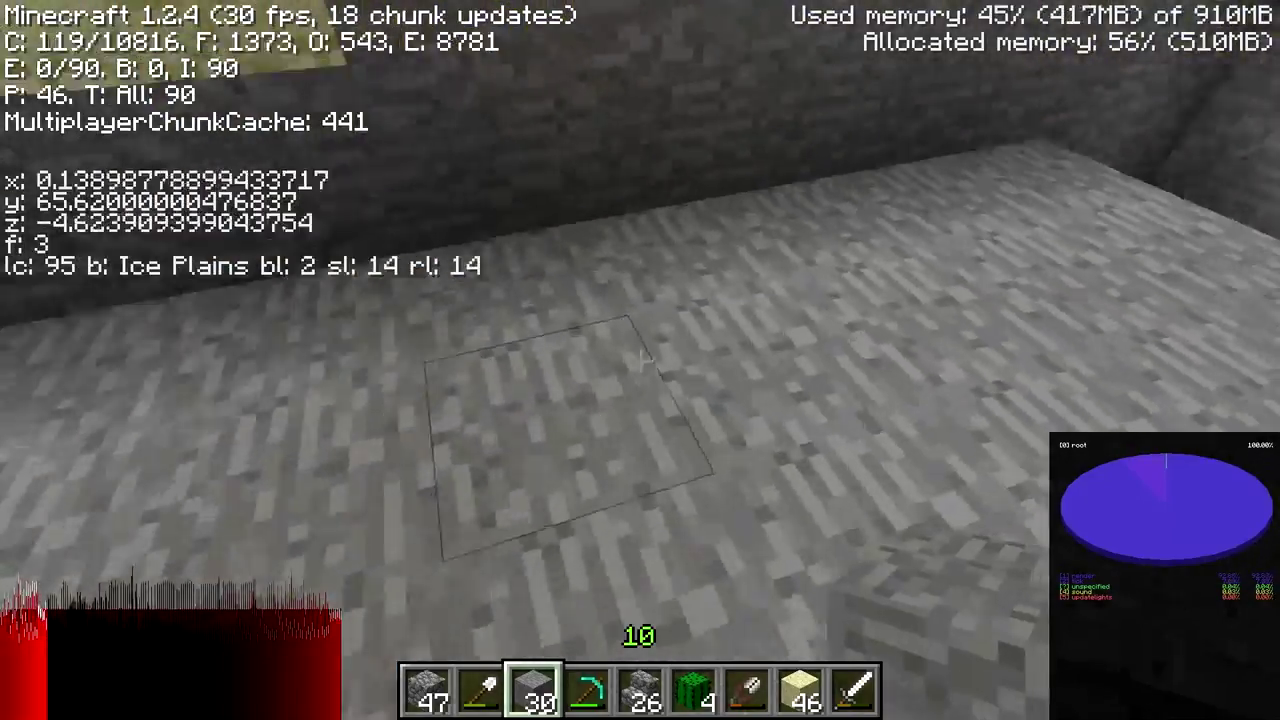
pyautogui.press('w')
pyautogui.press('d')
pyautogui.press('w')
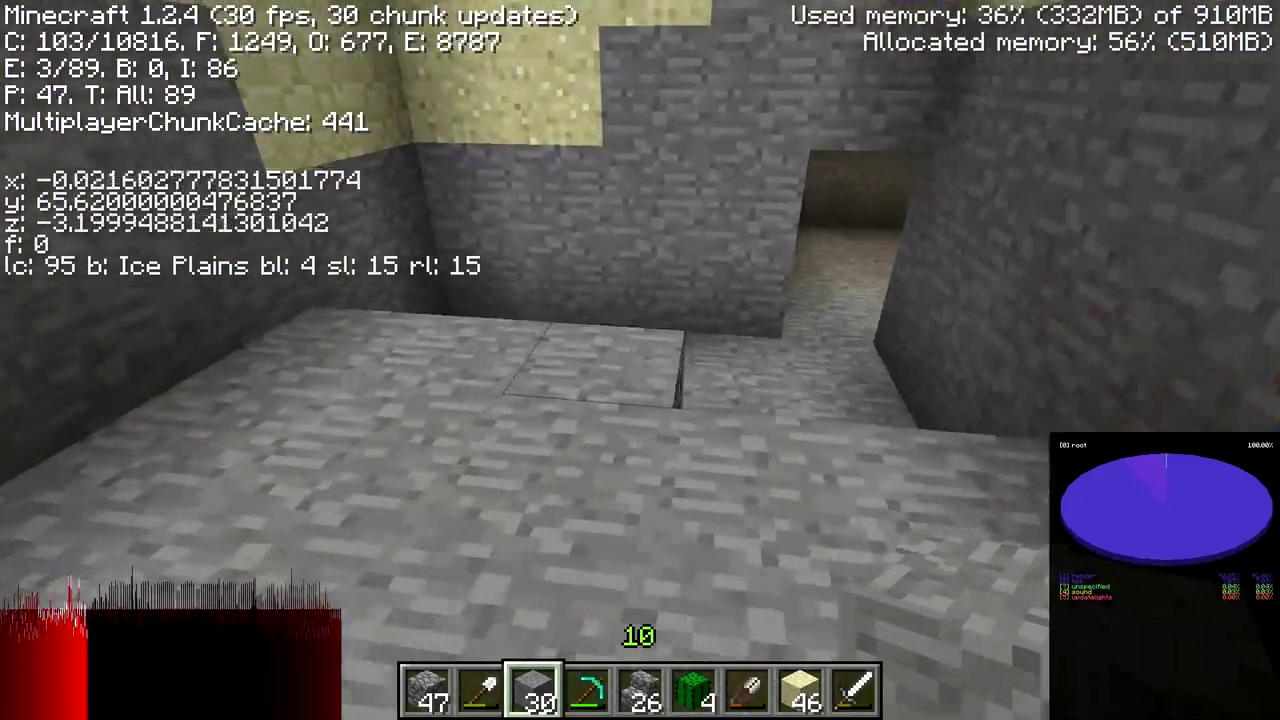
pyautogui.press('a')
pyautogui.press('s')
pyautogui.press('w')
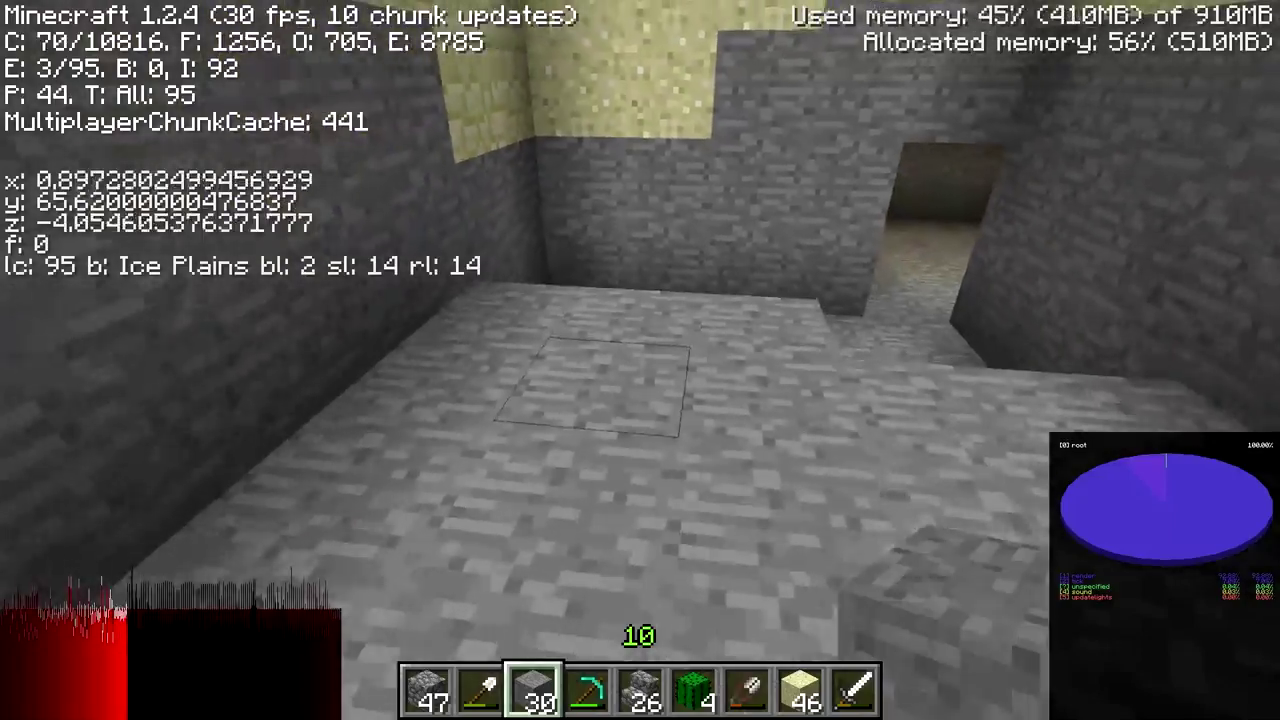
pyautogui.press('s')
pyautogui.press('w')
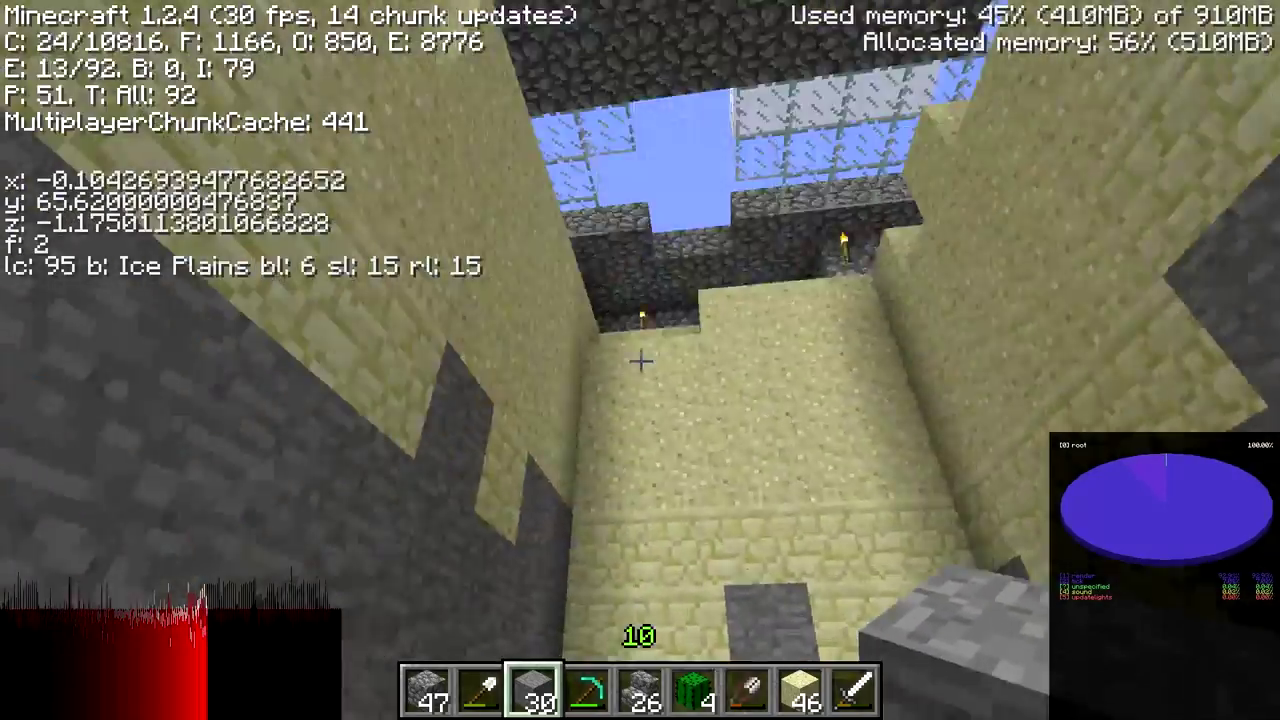
pyautogui.press('w')
pyautogui.press('w')
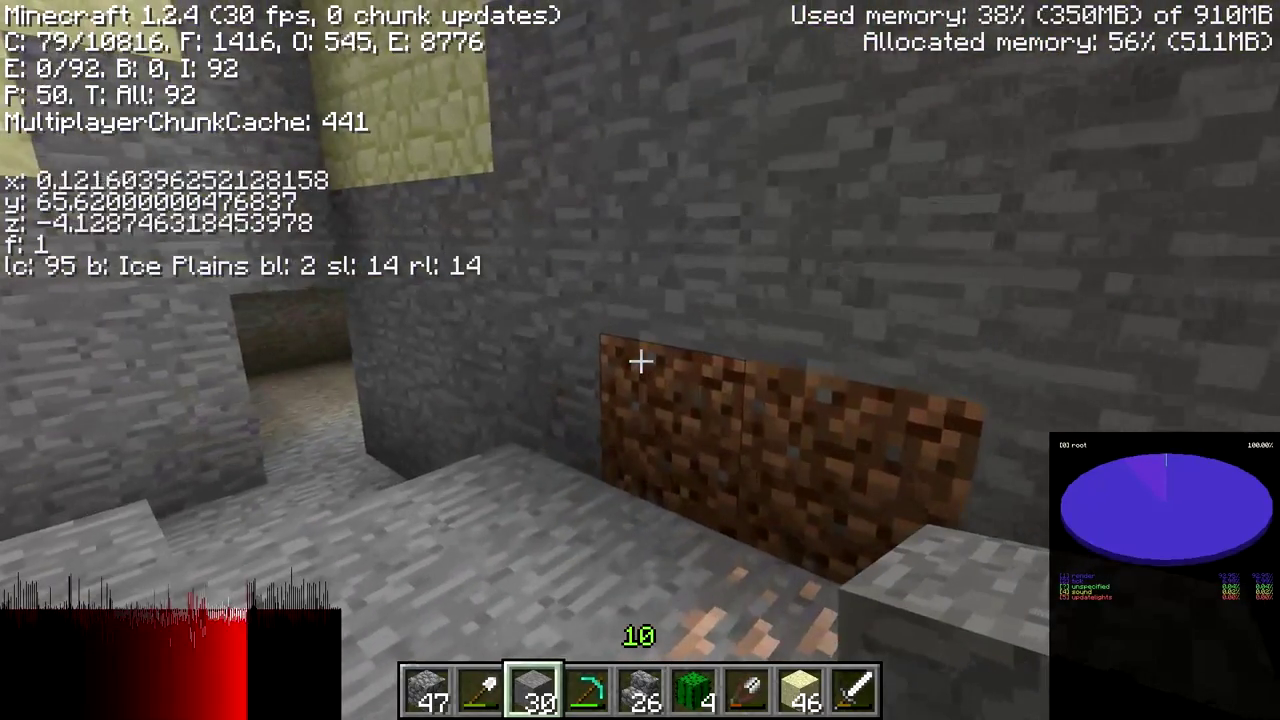
pyautogui.press('a')
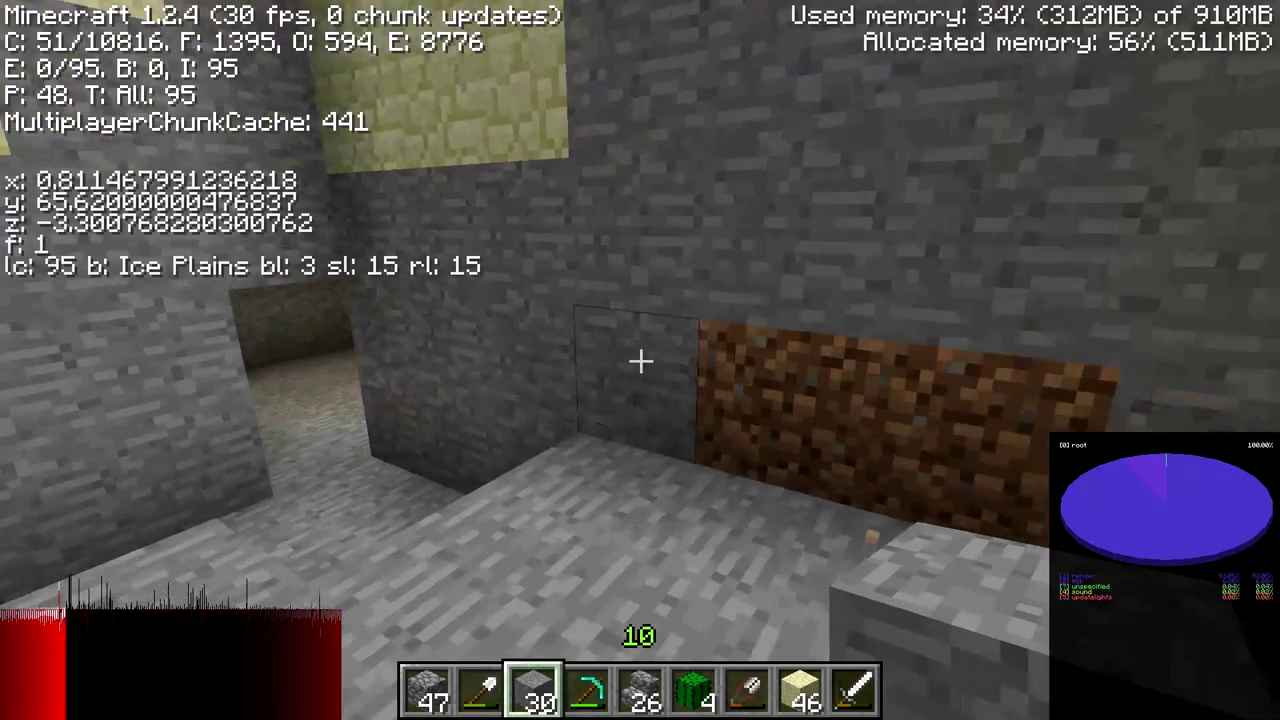
pyautogui.press('a')
pyautogui.press('s')
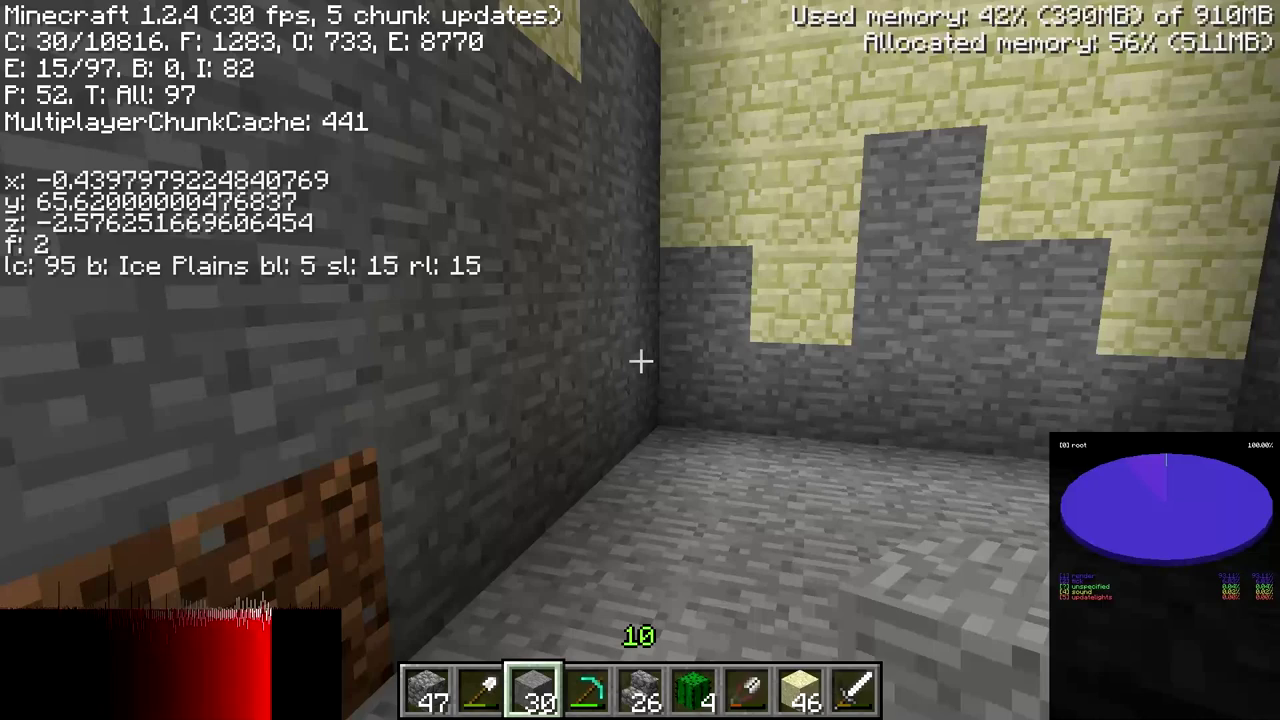
pyautogui.press('w')
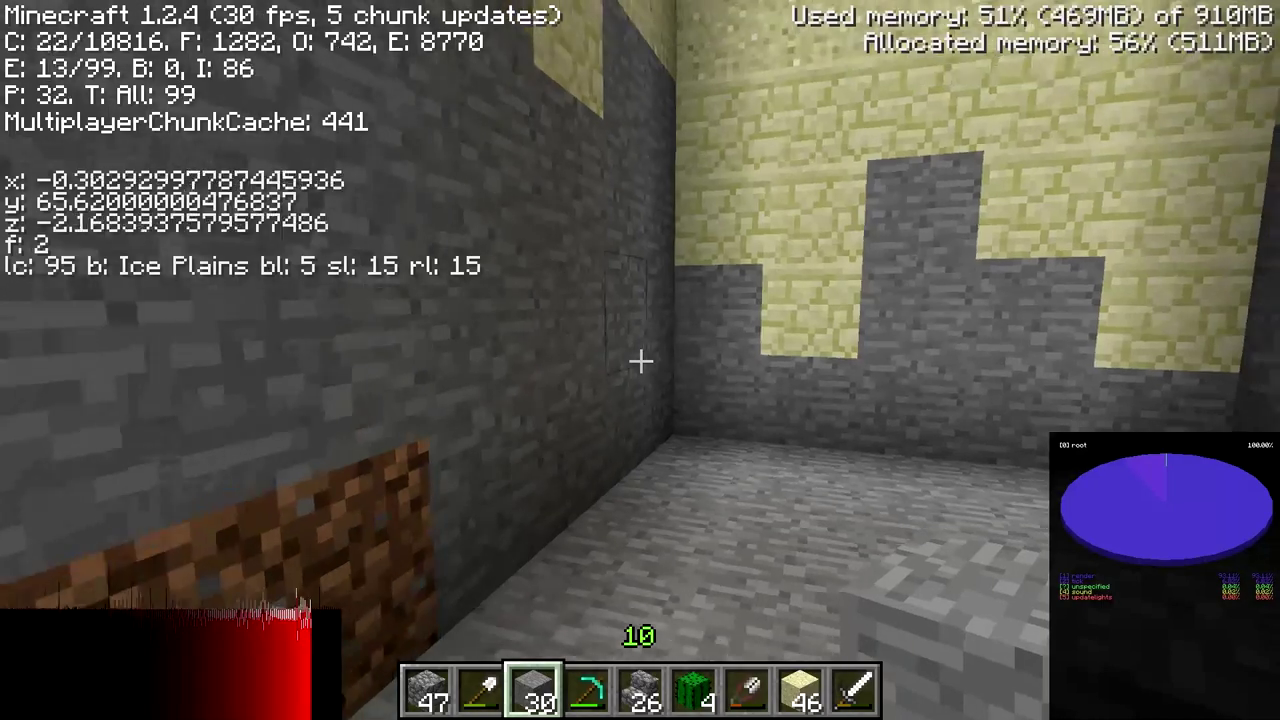
# Step: Put a sponge block in the third hotbar slot in place of the stone and drop the stone on the floor
pyautogui.press('e')
pyautogui.scroll(-2, 587, 395)
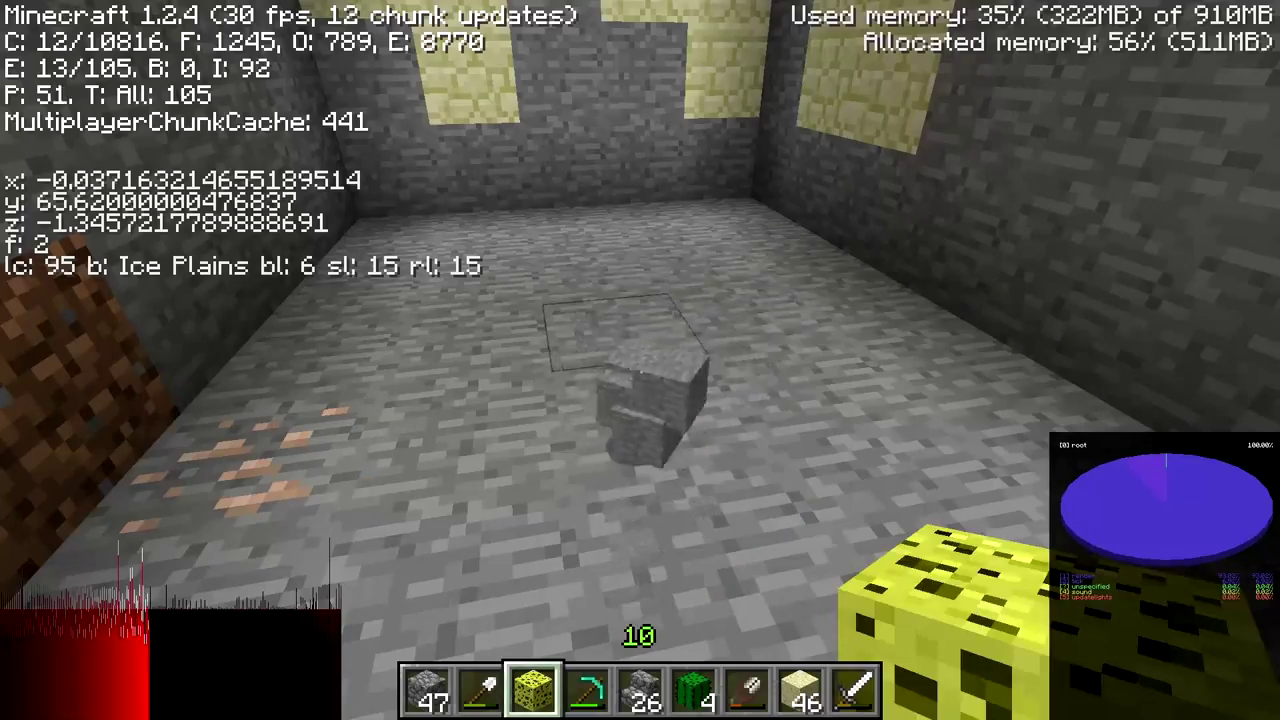
pyautogui.scroll(-2, 640, 360)
pyautogui.scroll(2, 640, 360)
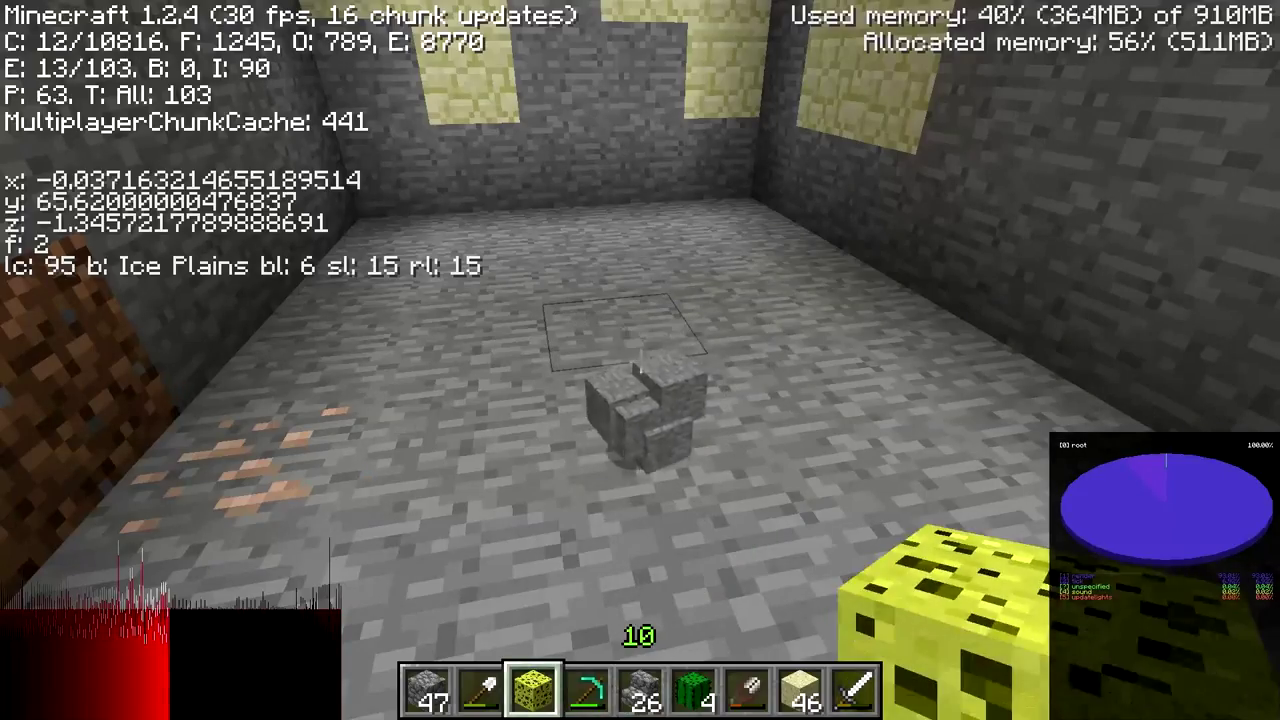
pyautogui.press('w')
pyautogui.click(640, 420)
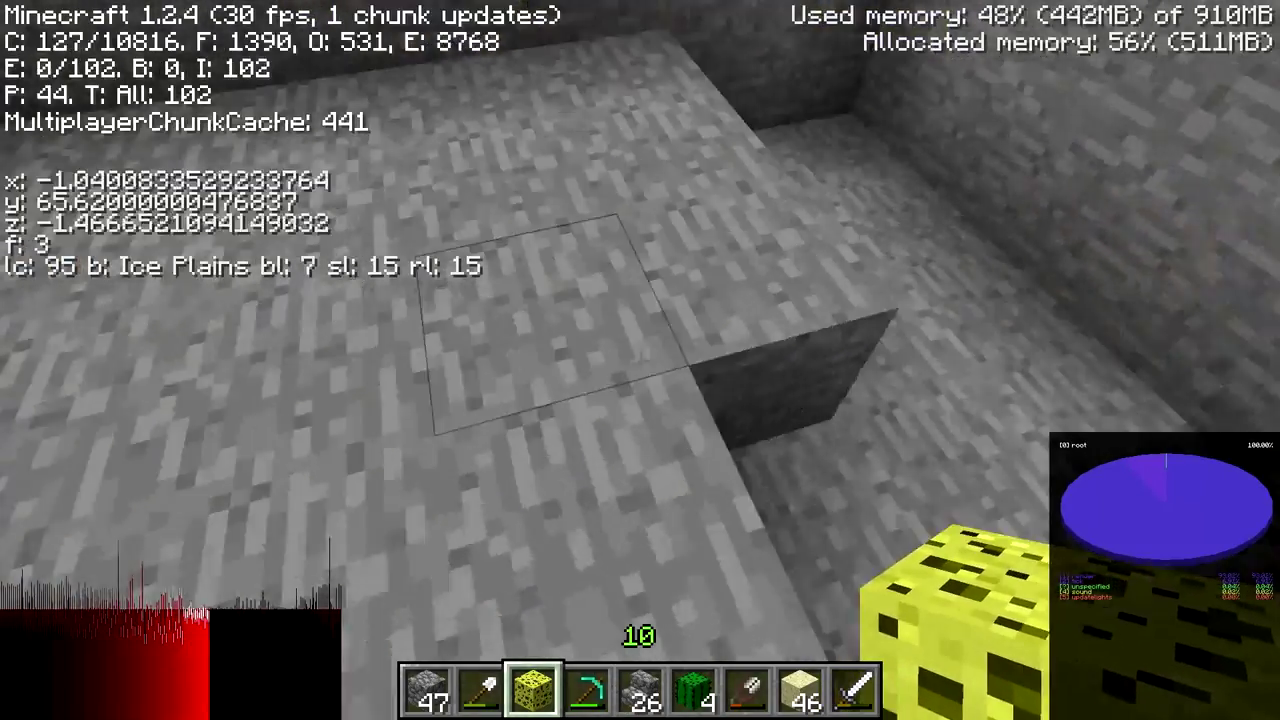
# Step: Place a sponge block underfoot on the stone floor at x 0, z 0
pyautogui.press('w')
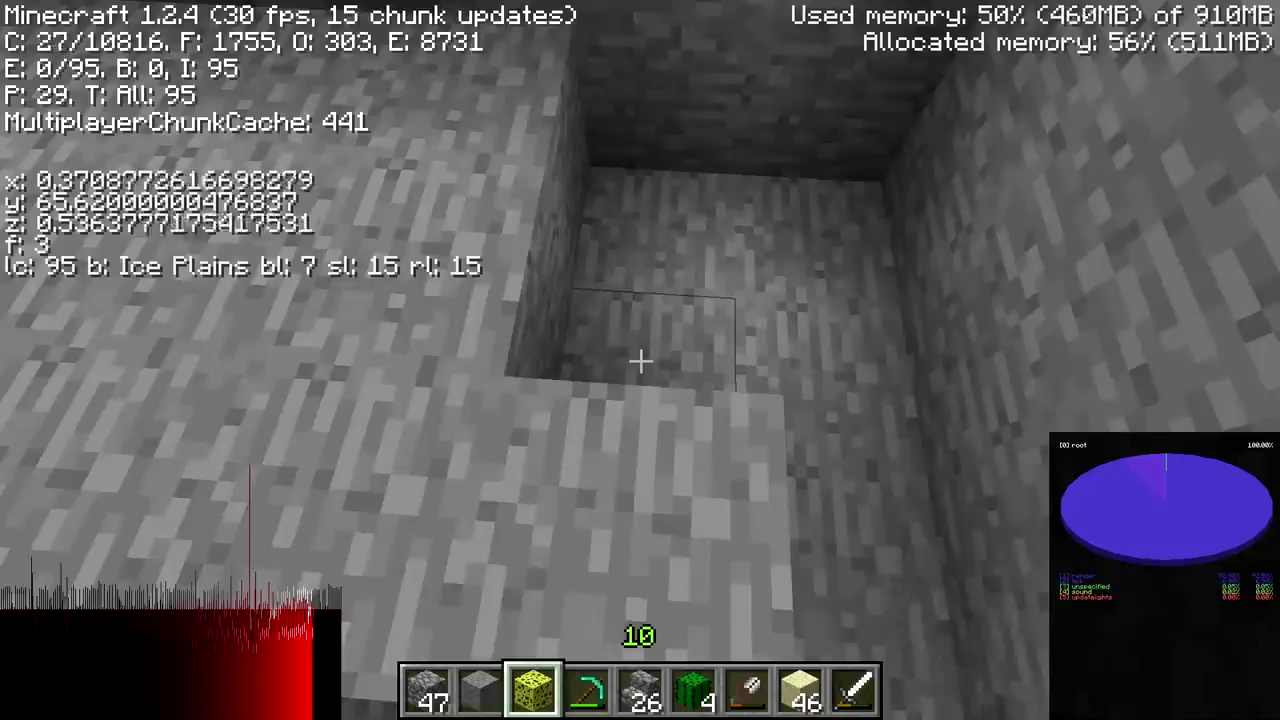
pyautogui.press('space')
pyautogui.rightClick(640, 360)
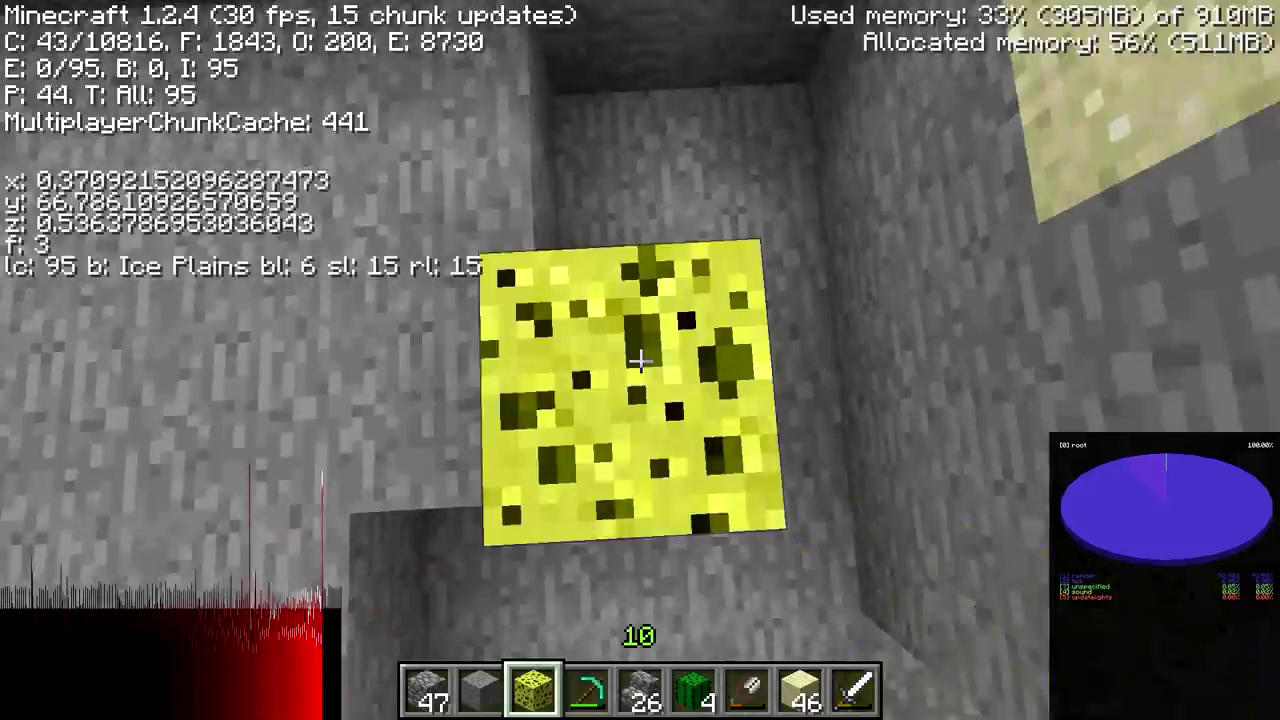
pyautogui.press('s')
pyautogui.press('d')
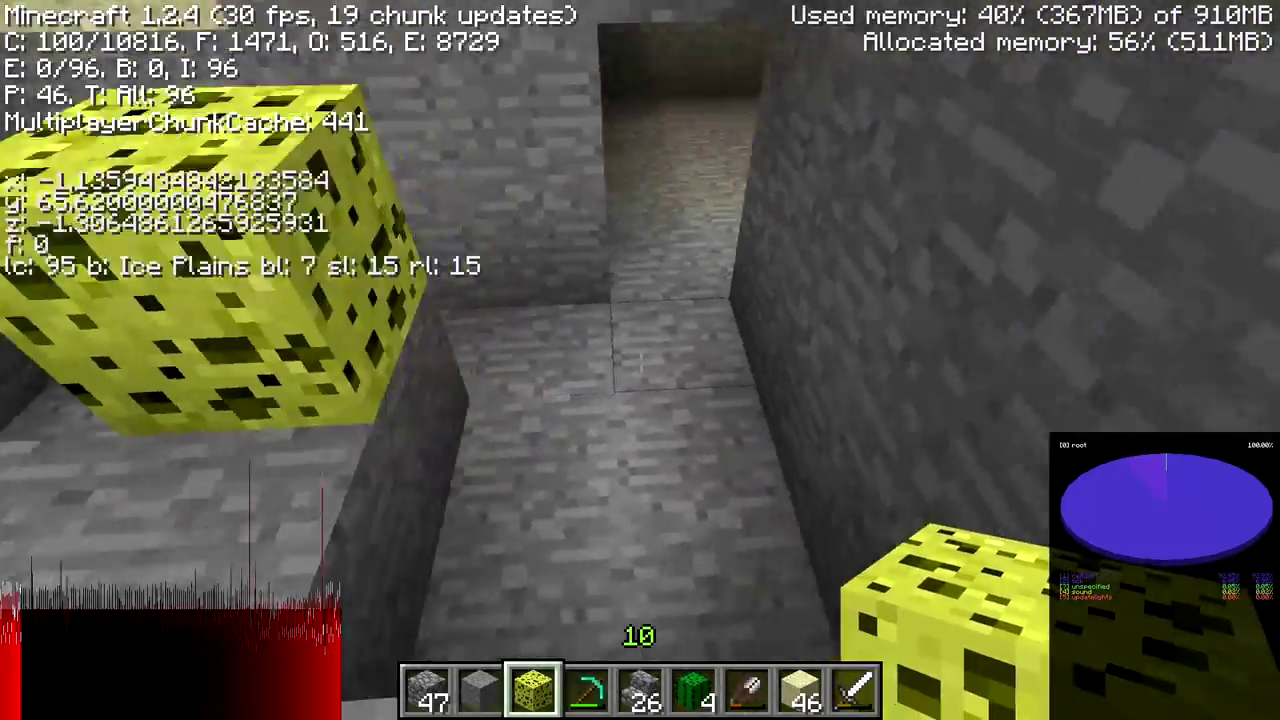
# Step: Circle the placed sponge block and check its sides against the displayed coordinates
pyautogui.press('w')
pyautogui.scroll(1, 640, 360)
pyautogui.press('w')
pyautogui.scroll(-1, 640, 360)
pyautogui.press('d')
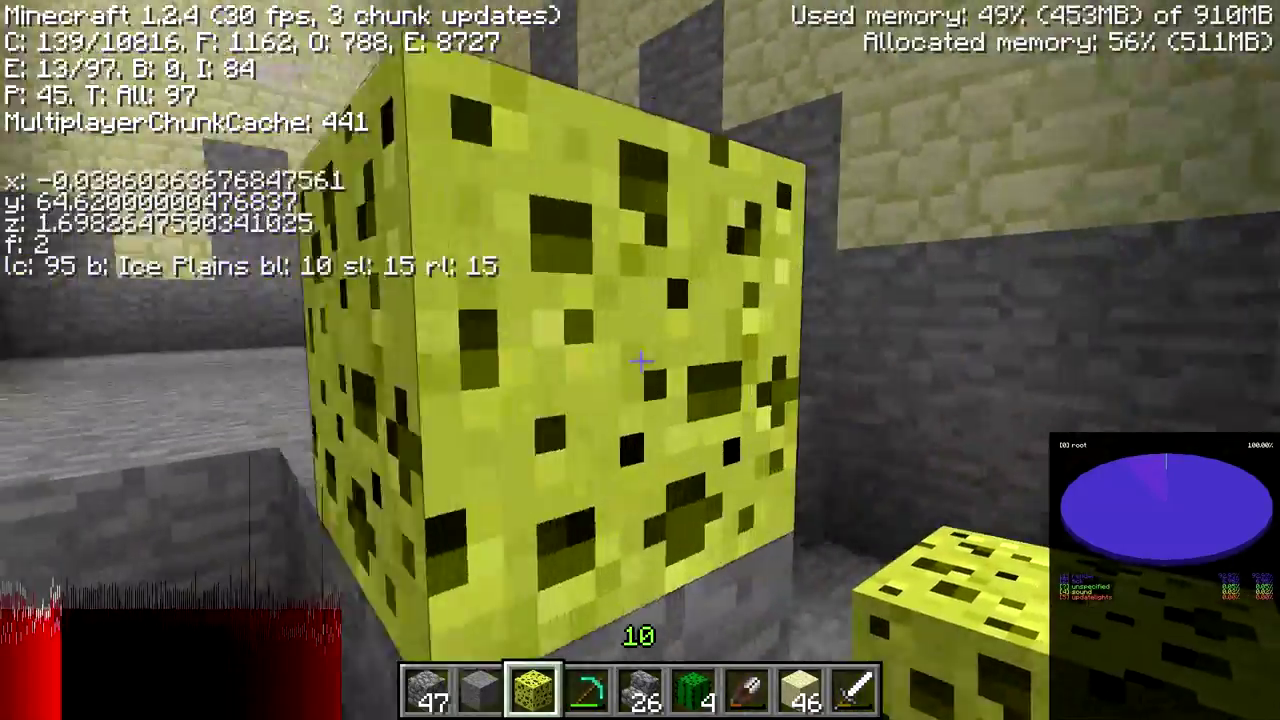
pyautogui.press('a')
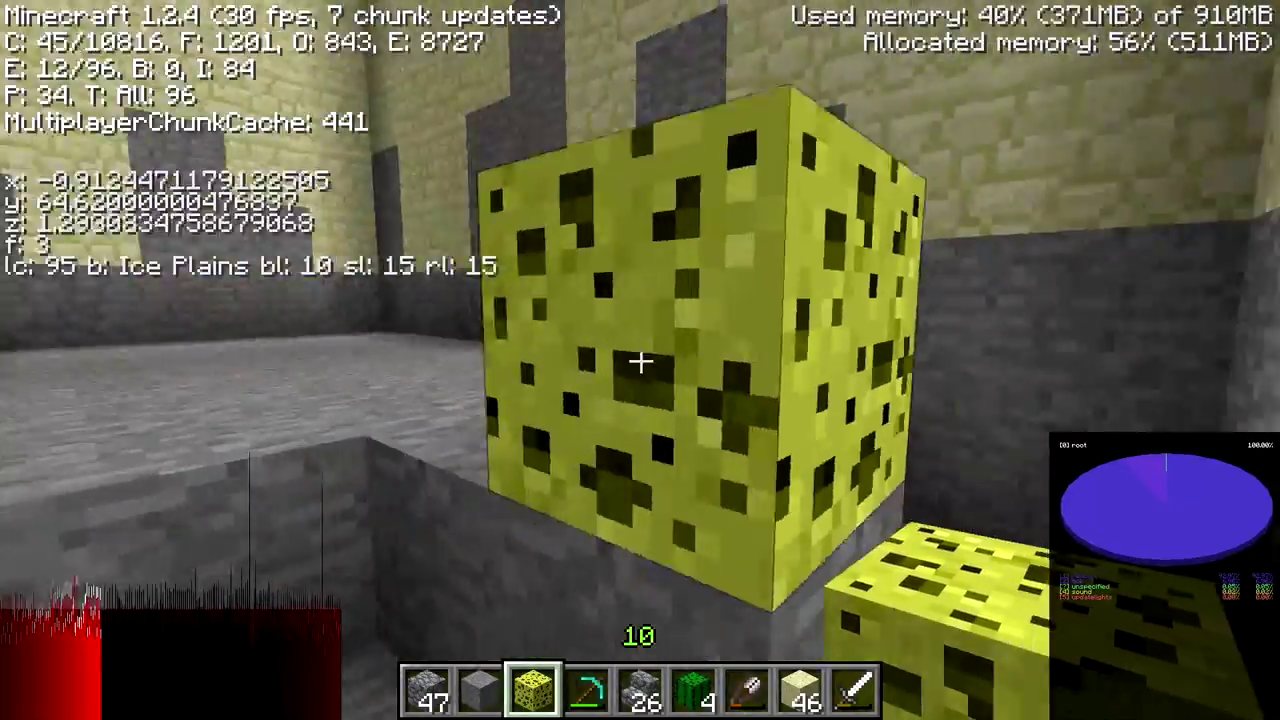
pyautogui.press('space')
pyautogui.press('a')
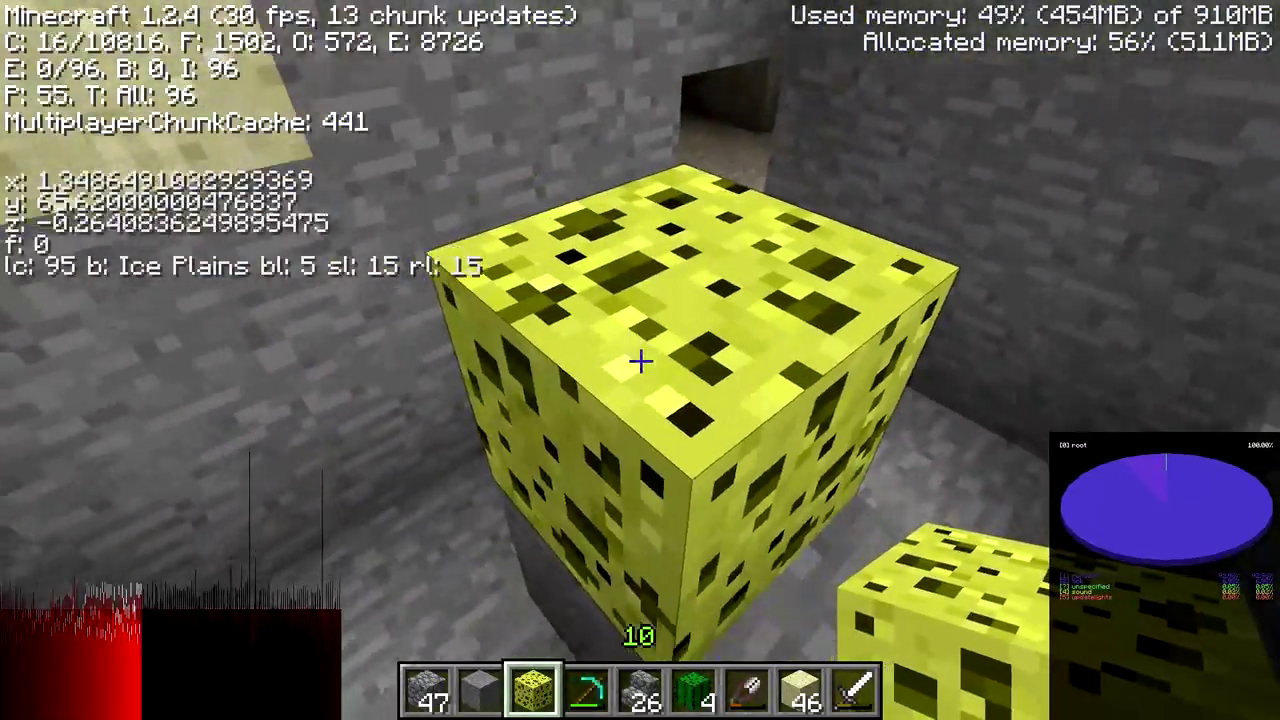
# Step: Walk around and stand on the sponge block to compare its edges with the x and z coordinates
pyautogui.press('w')
pyautogui.press('d')
pyautogui.press('w')
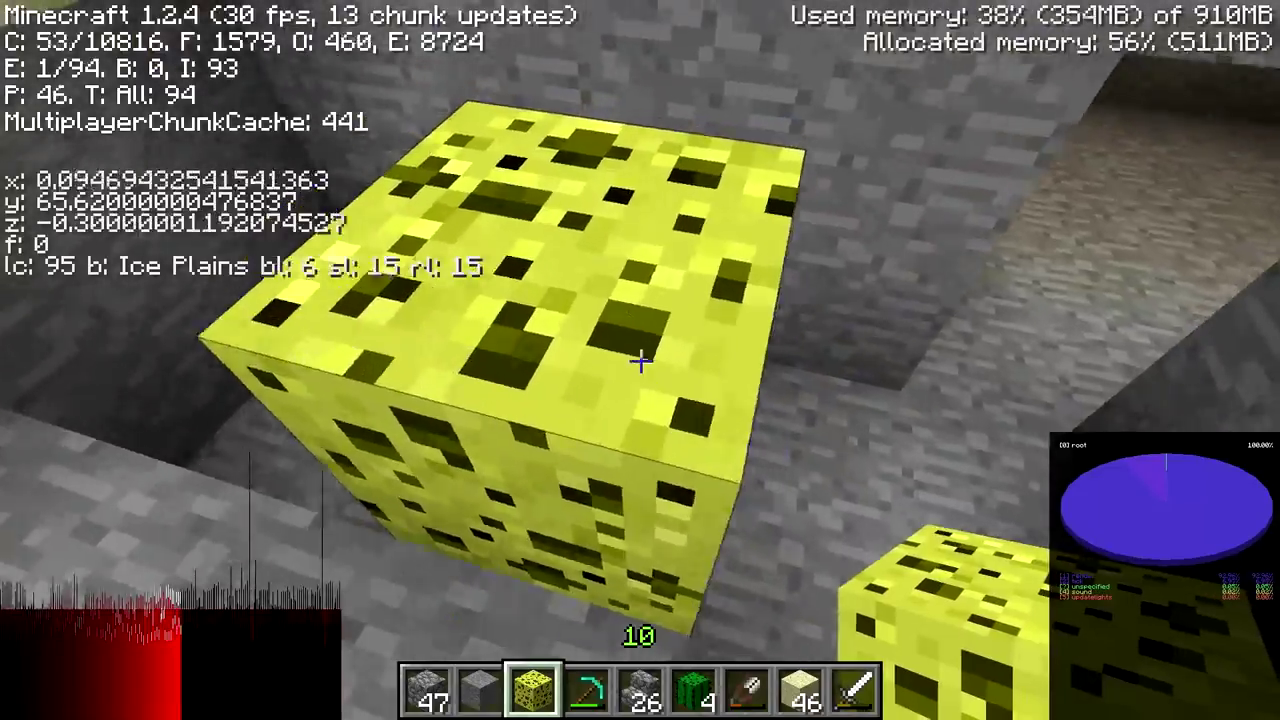
pyautogui.press('space')
pyautogui.press('w')
pyautogui.press('shift')
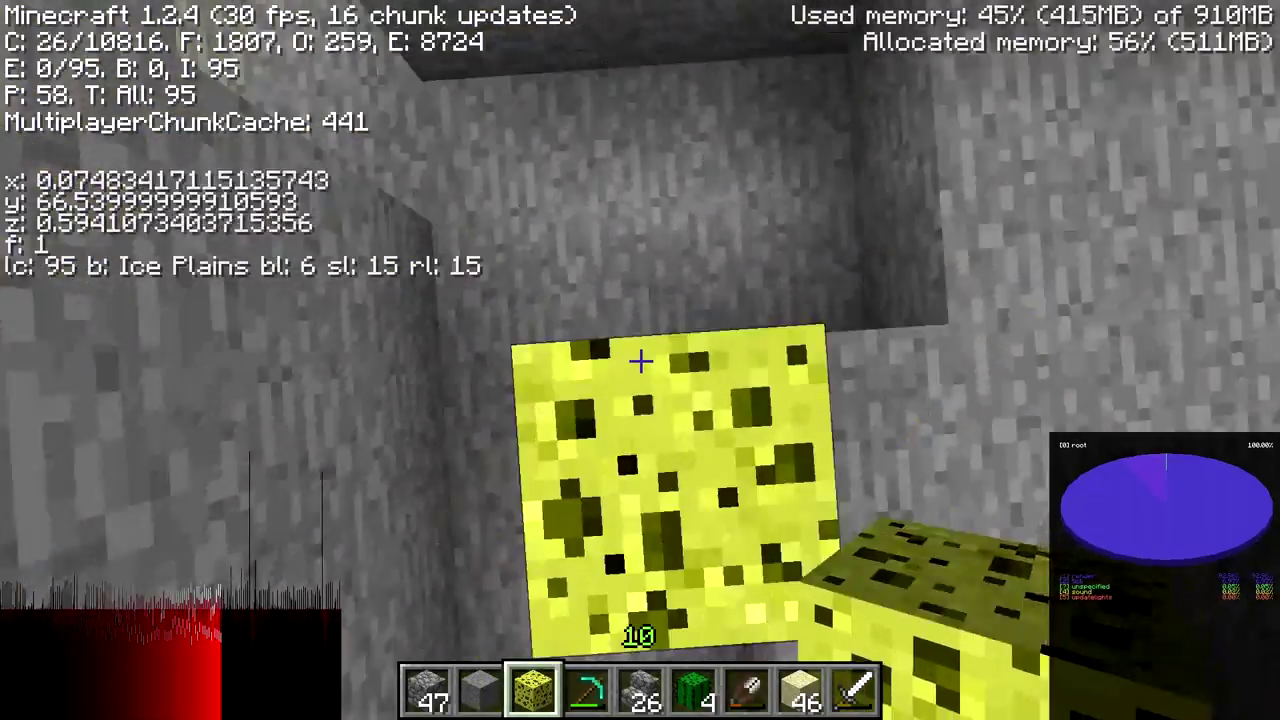
pyautogui.press('s')
pyautogui.press('a')
pyautogui.press('w')
pyautogui.press('a')
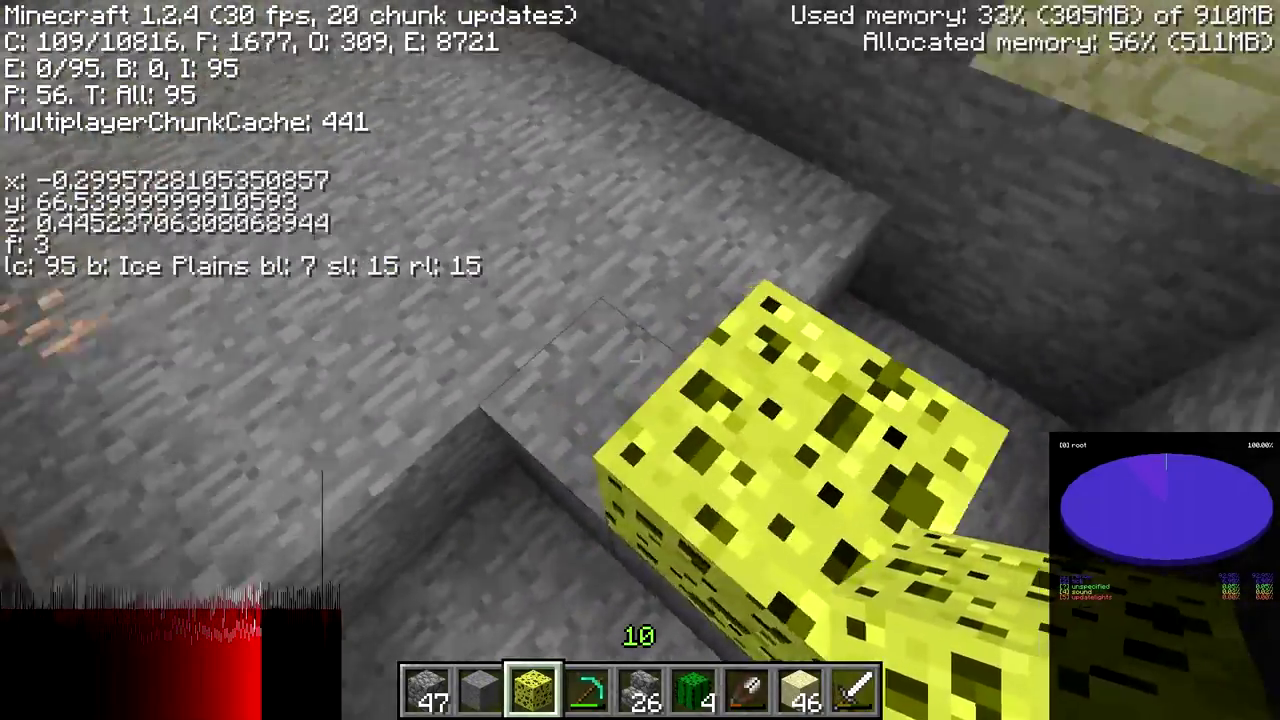
# Step: Put lime wool in the fourth hotbar slot in place of the diamond pickaxe and drop the pickaxe
pyautogui.press('e')
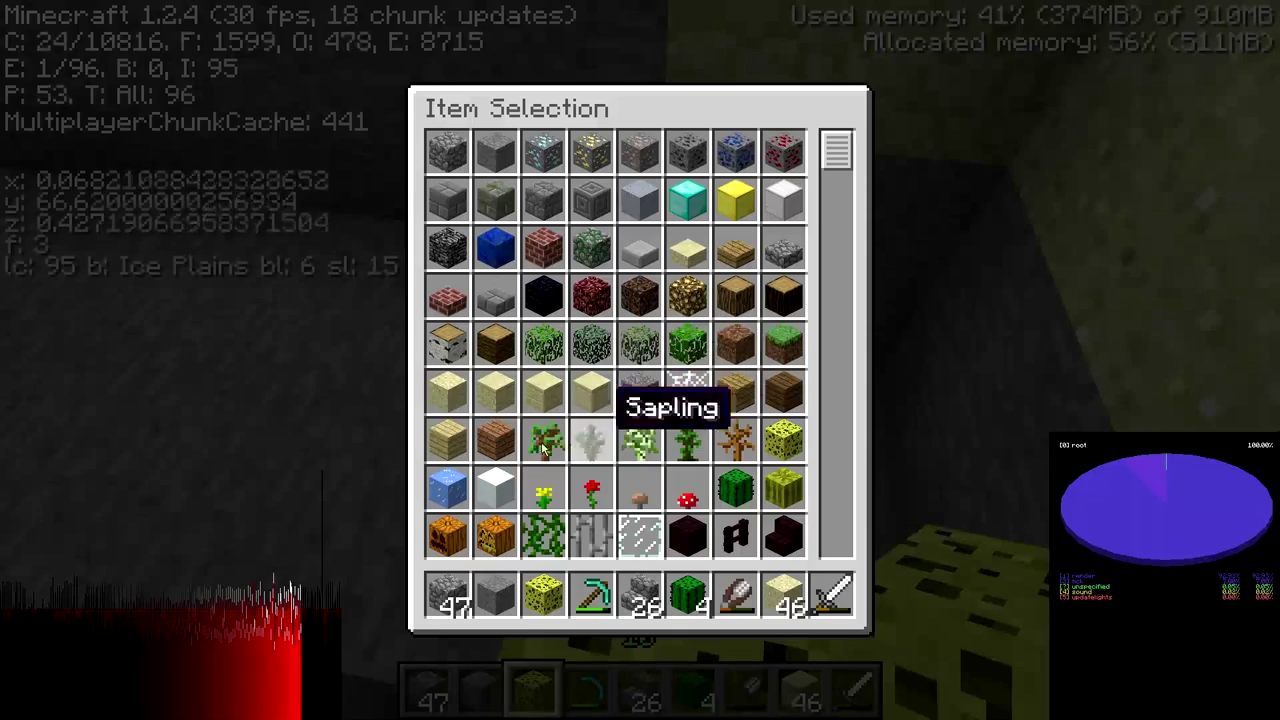
pyautogui.scroll(-7, 785, 302)
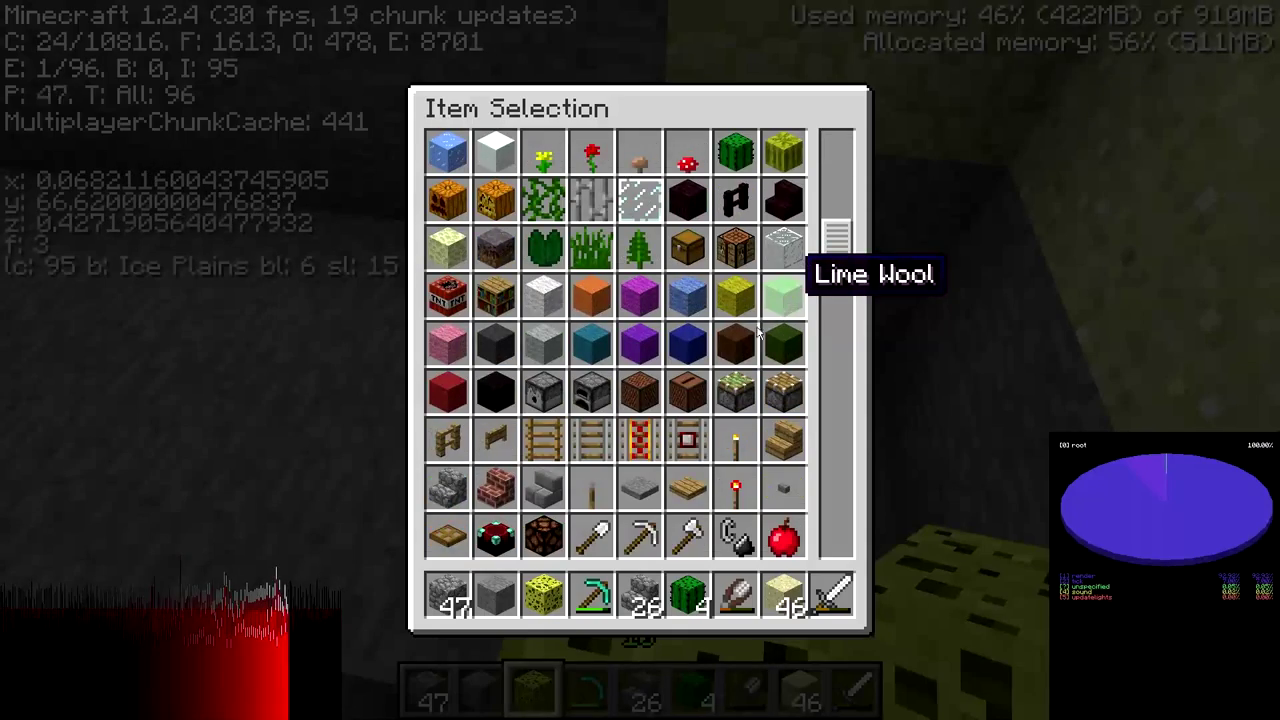
pyautogui.click(597, 594)
pyautogui.press('e')
pyautogui.press('w')
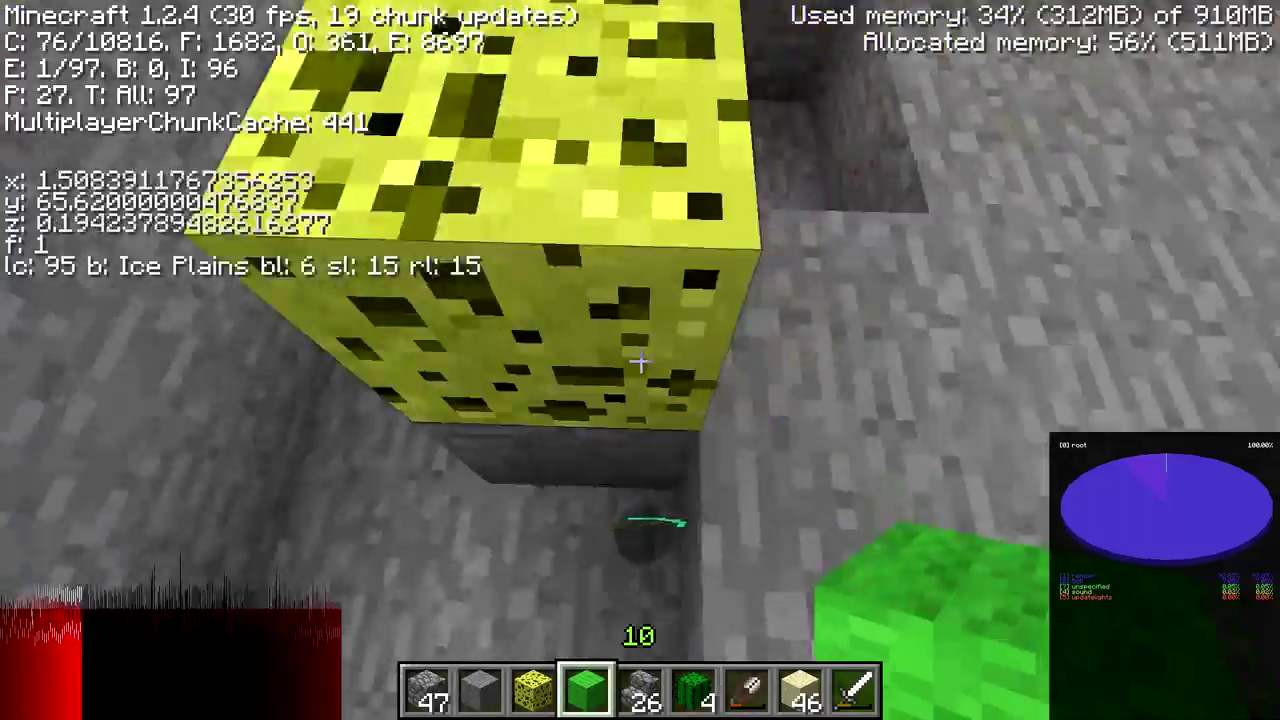
# Step: Break the floor stone along the sponge block's negative z side to open a trench for the border
pyautogui.press('space')
pyautogui.press('d')
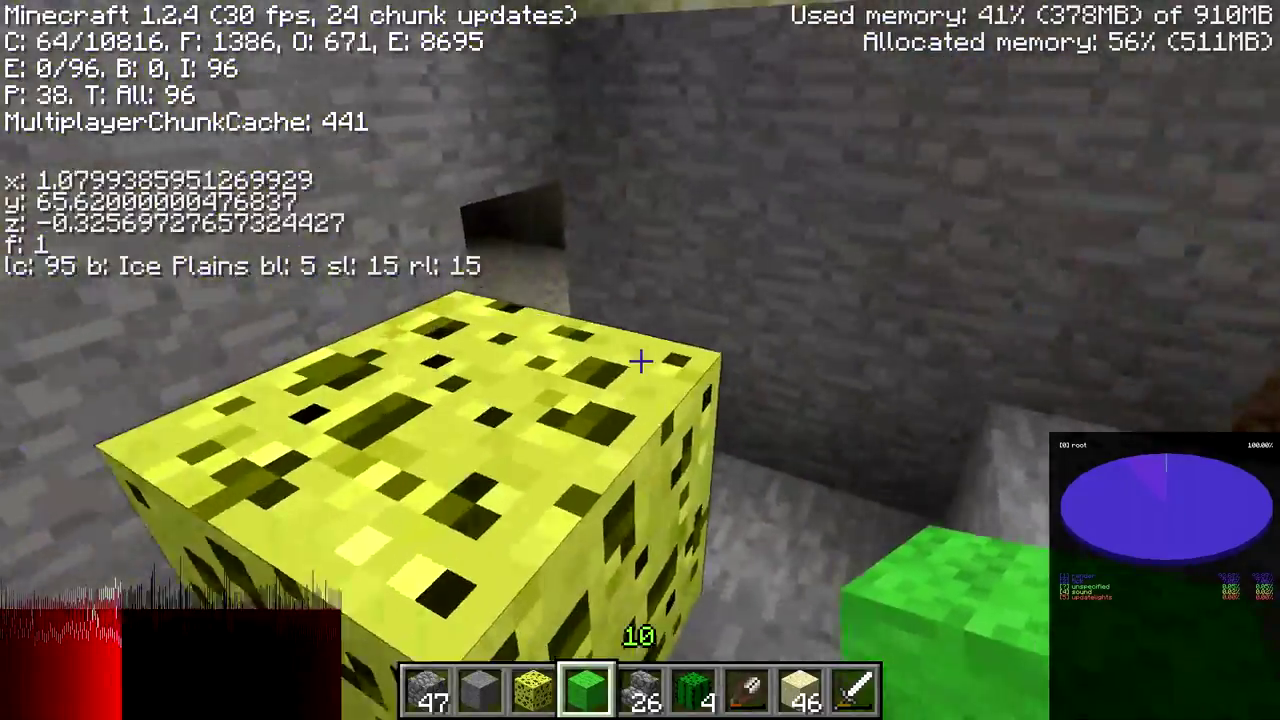
pyautogui.press('s')
pyautogui.press('a')
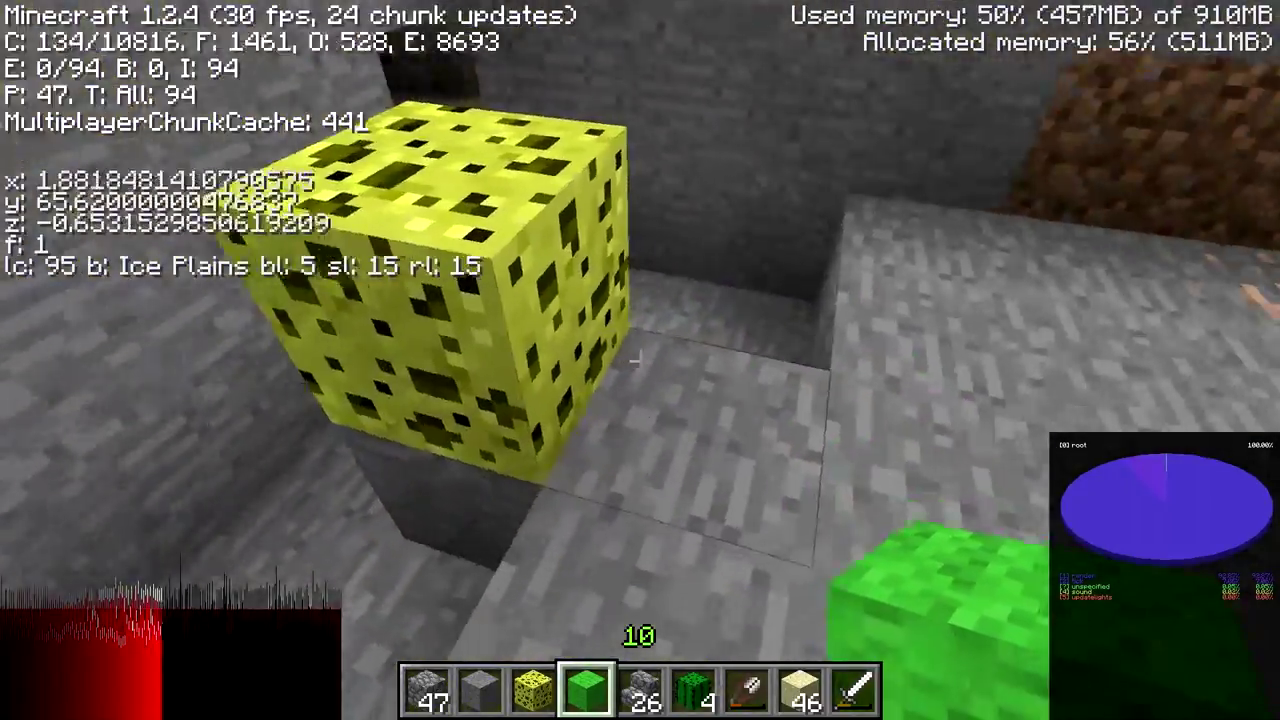
pyautogui.click(640, 361)
pyautogui.click(640, 361)
pyautogui.press('d')
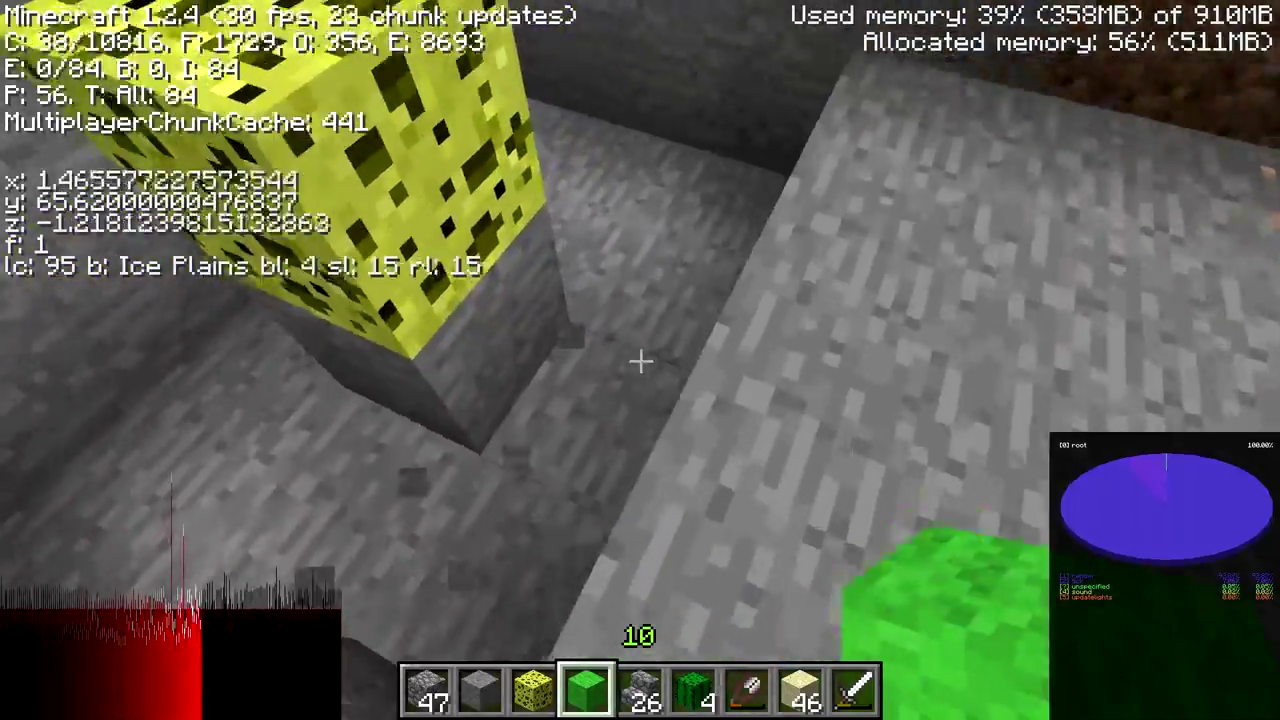
# Step: Break sand out of the wall near the sponge block at about x 2, z 1
pyautogui.press('w')
pyautogui.press('d')
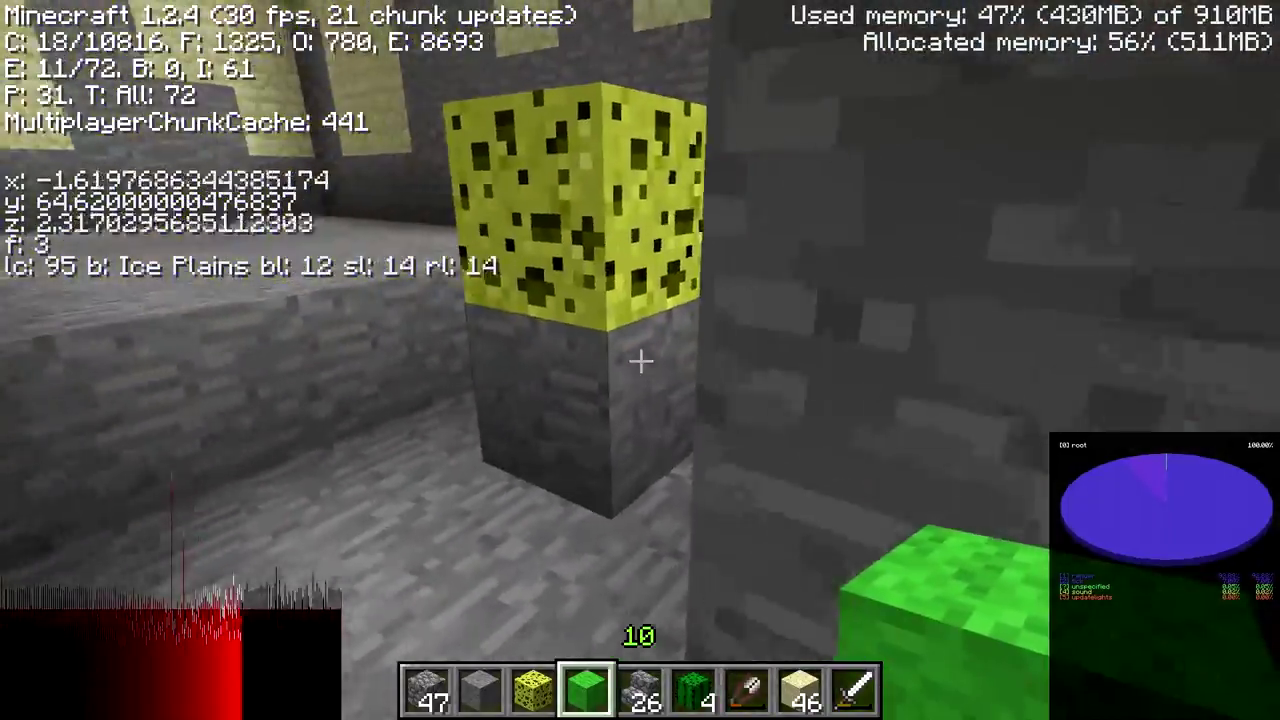
pyautogui.press('w')
pyautogui.press('w')
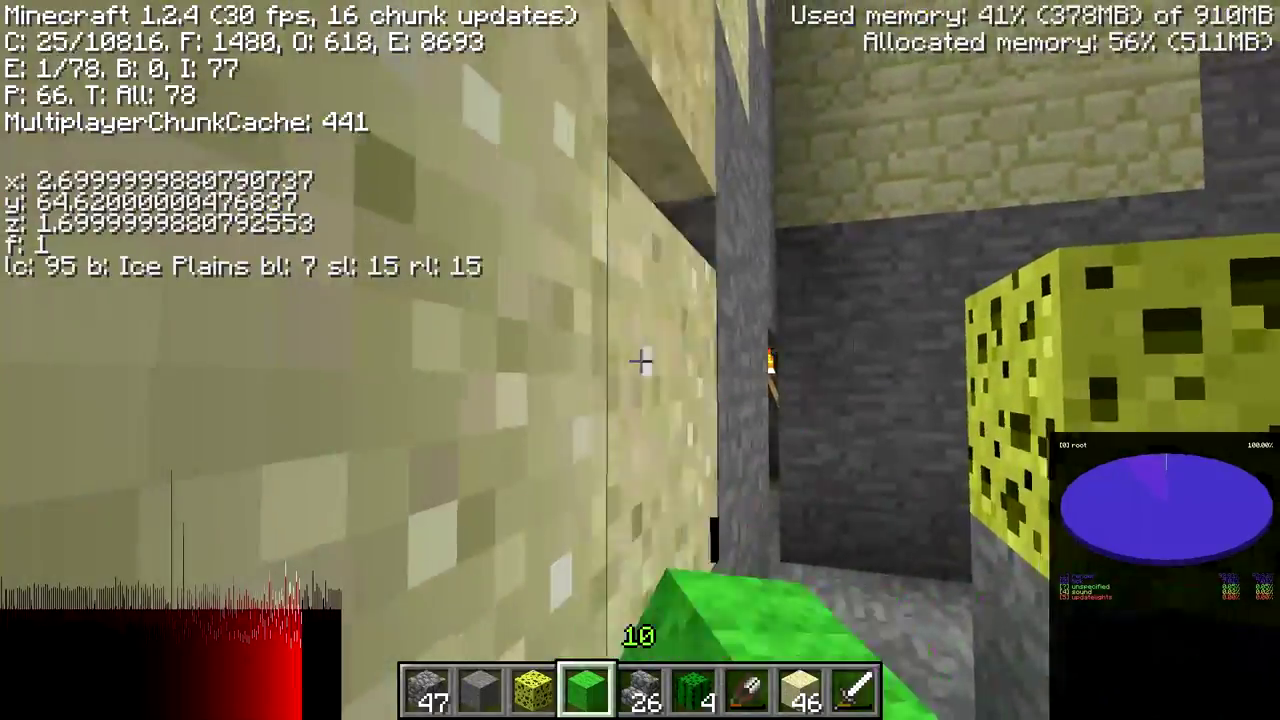
pyautogui.click(640, 361)
pyautogui.press('d')
pyautogui.click(640, 361)
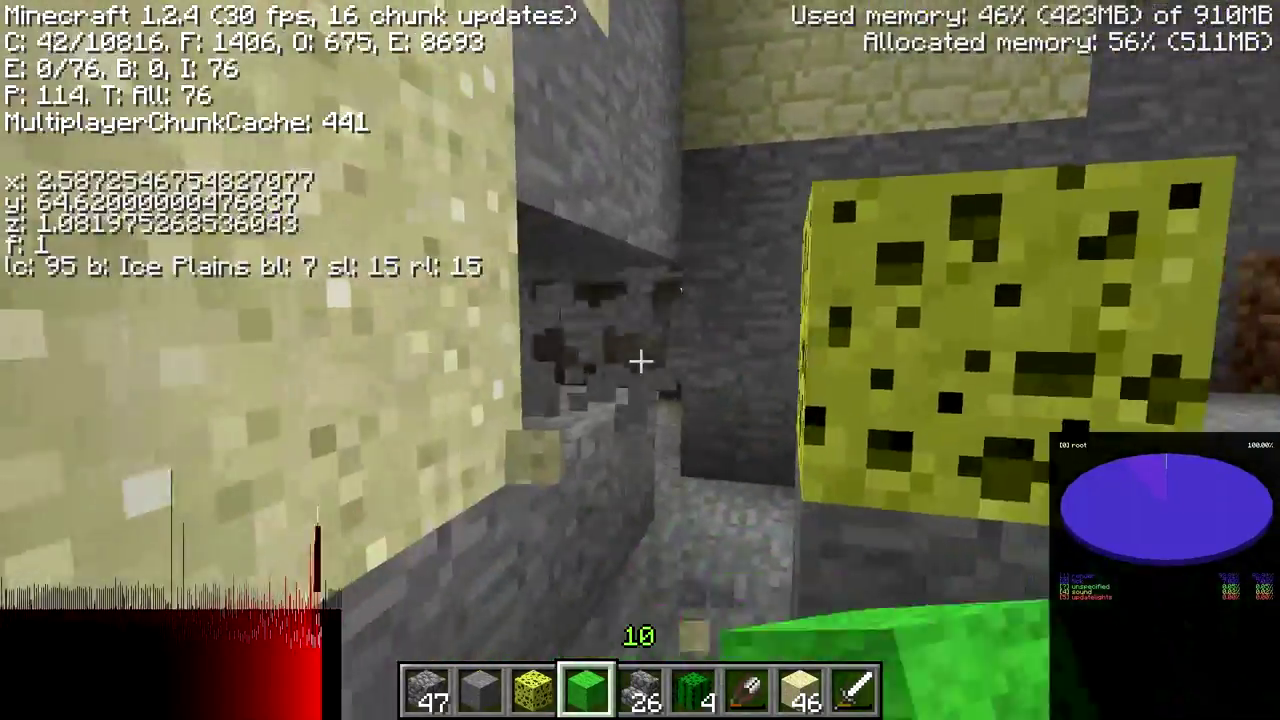
pyautogui.click(640, 361)
pyautogui.click(640, 361)
pyautogui.click(640, 361)
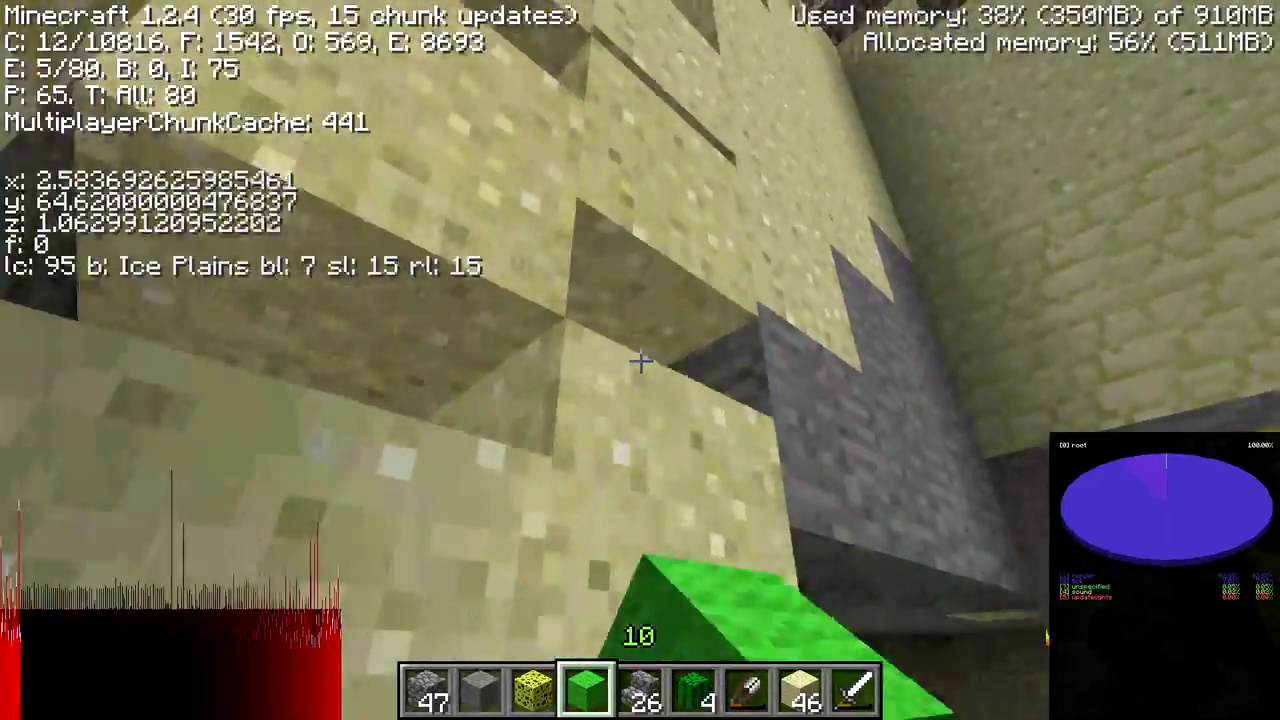
# Step: Place lime wool in the trench on the sponge block's negative z side and beside it on the negative x side
pyautogui.press('w')
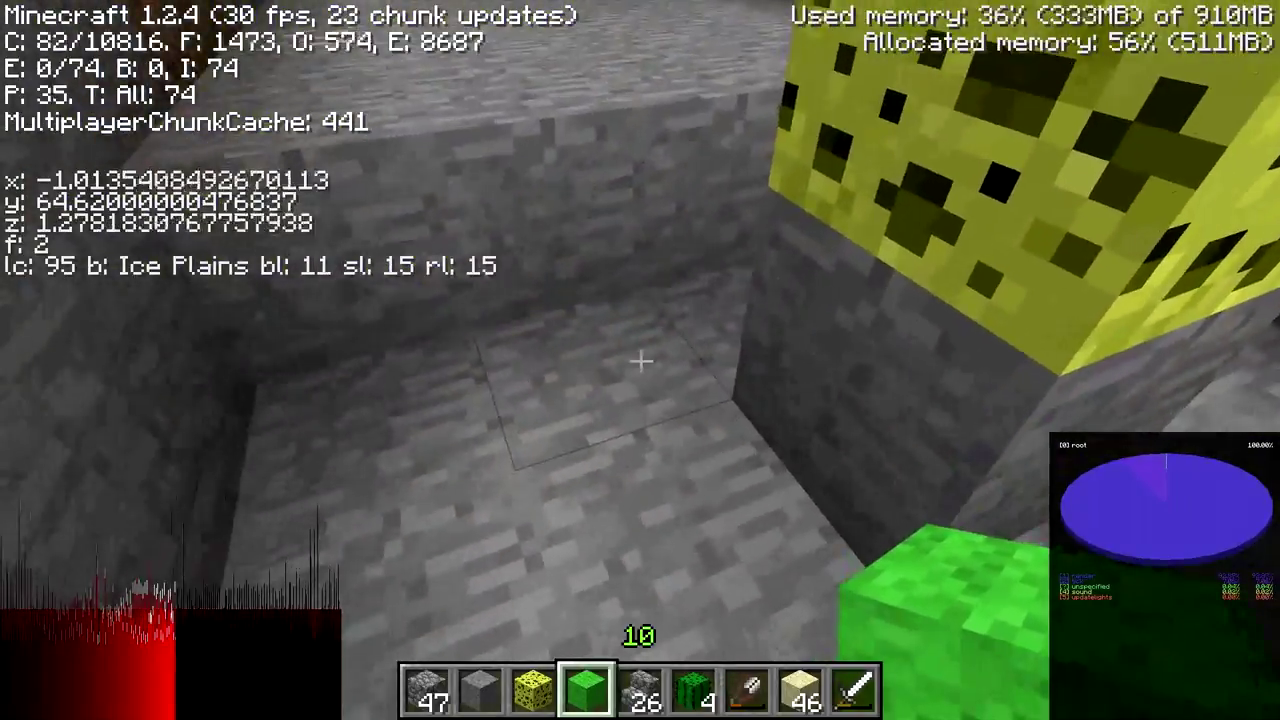
pyautogui.rightClick(640, 361)
pyautogui.press('w')
pyautogui.press('space')
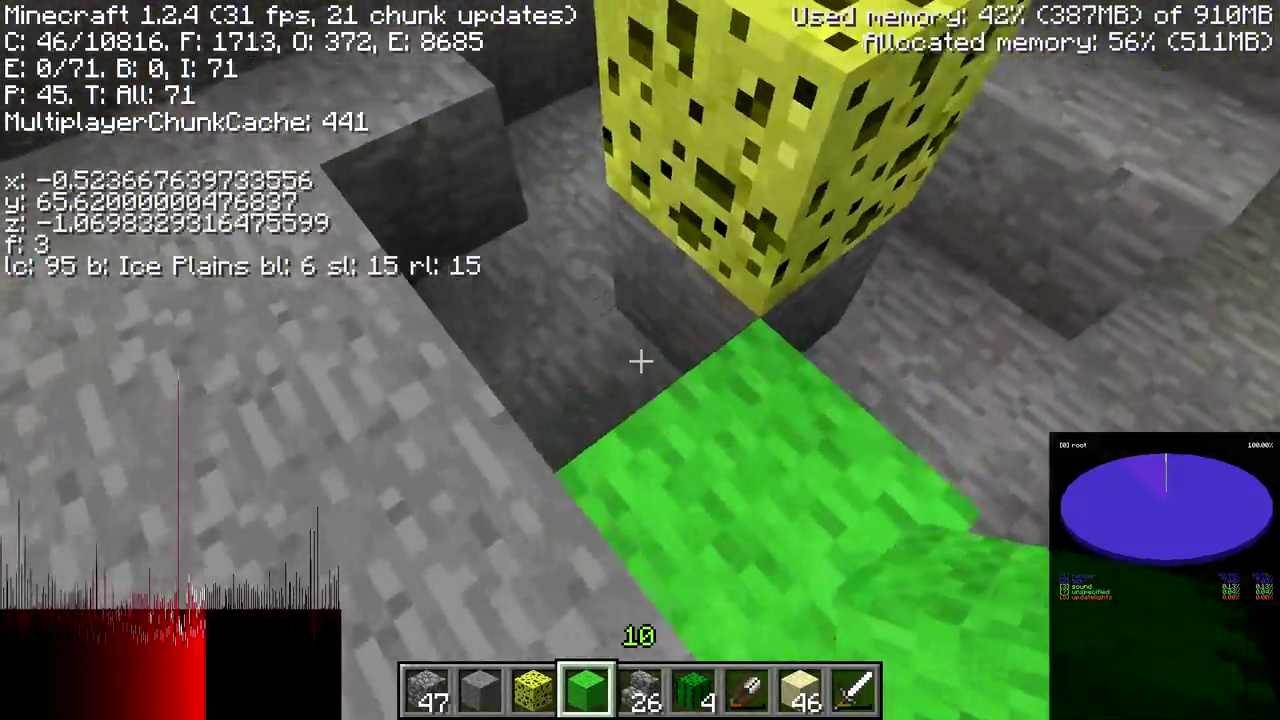
pyautogui.rightClick(640, 361)
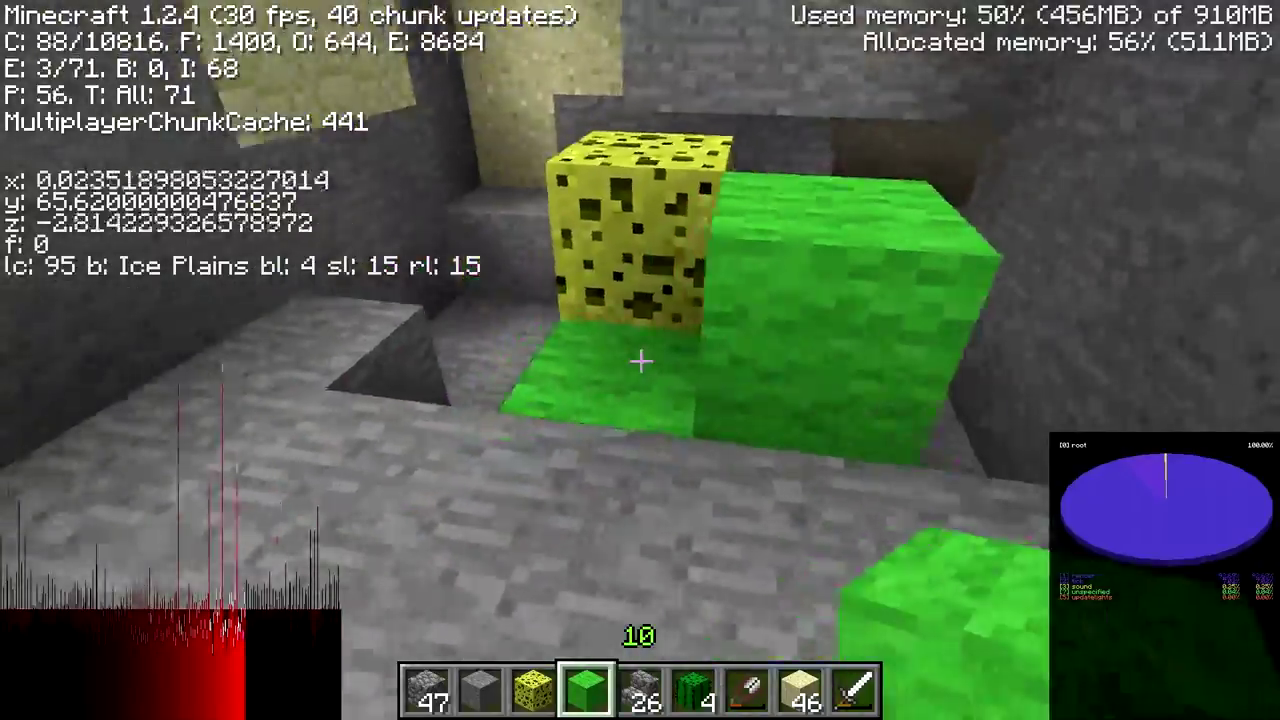
pyautogui.press('w')
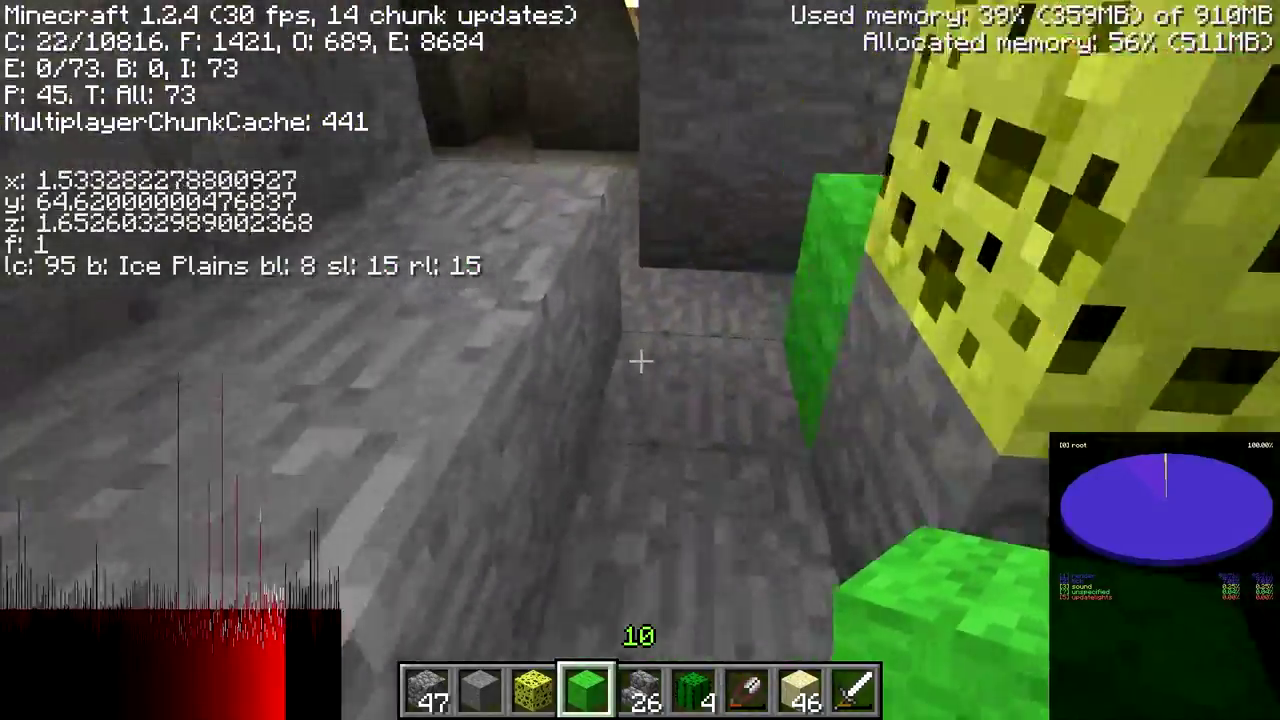
# Step: Extend the lime wool border along the sponge block and stack wool into a column at its outer corner
pyautogui.press('w')
pyautogui.press('space')
pyautogui.press('w')
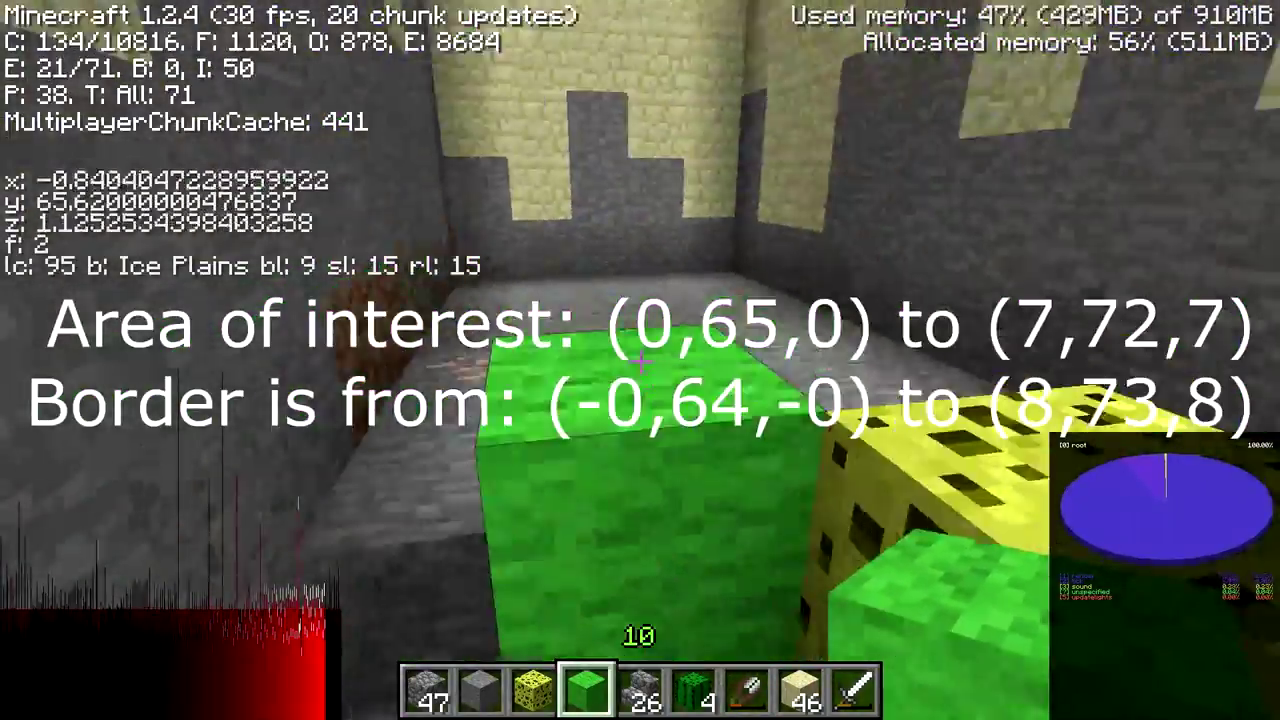
pyautogui.press('w')
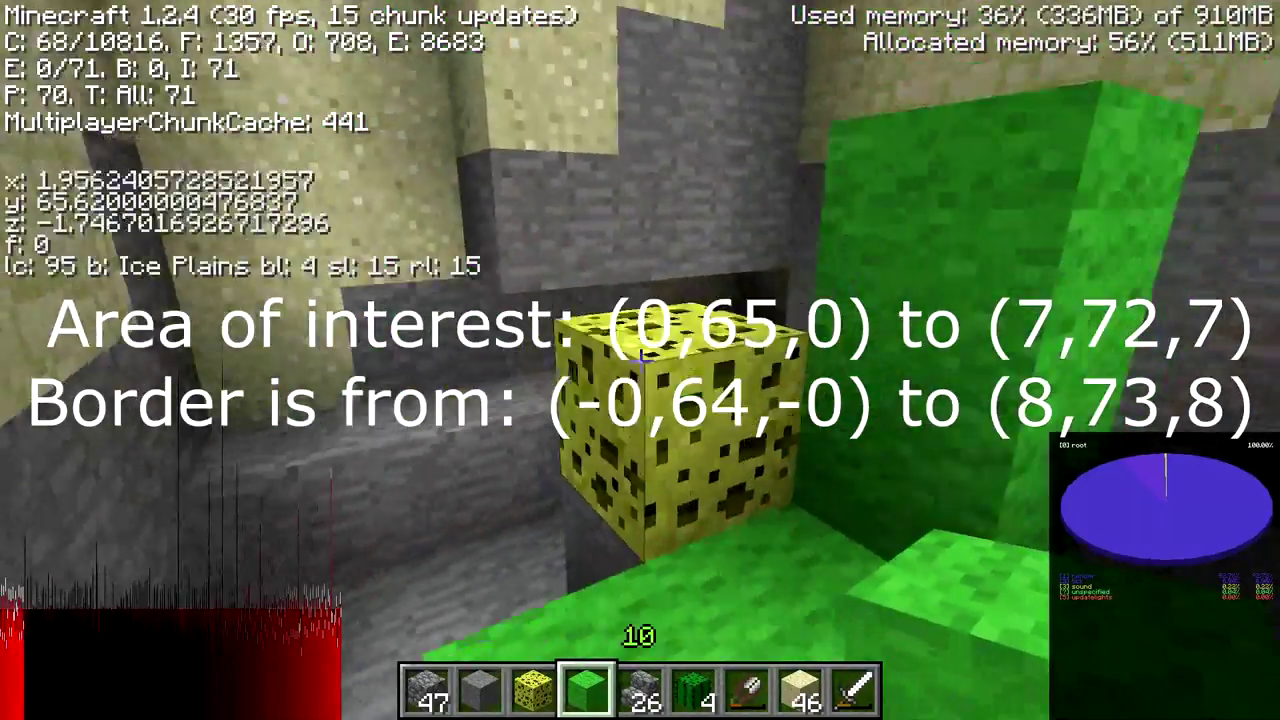
# Step: Examine the lime wool corner column and floor strips around the sponge block from several sides
pyautogui.press('s')
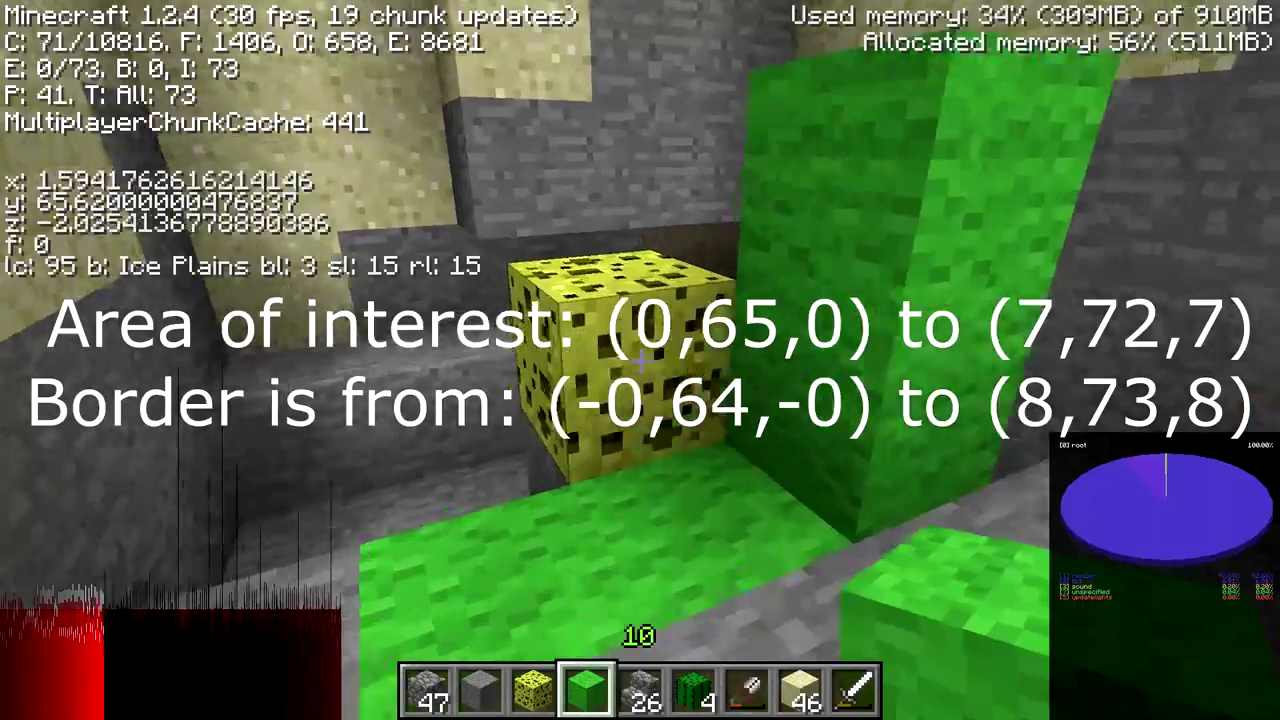
pyautogui.press('s')
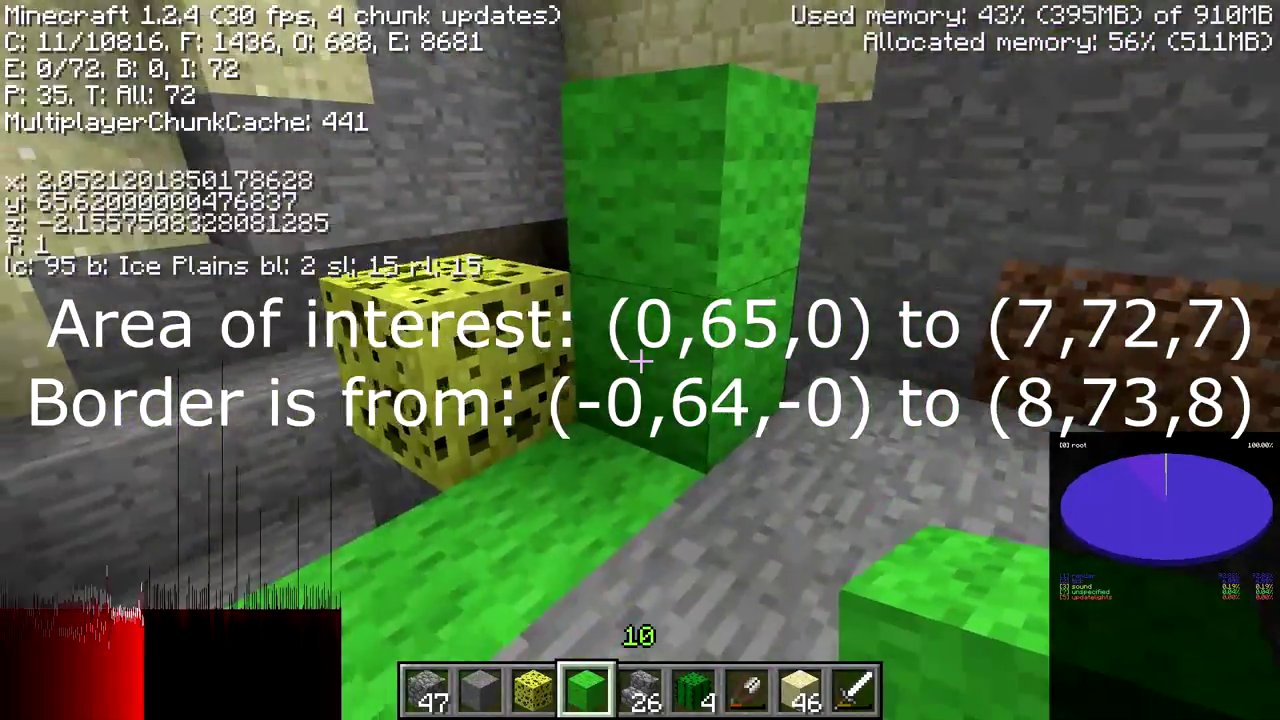
pyautogui.press('w')
pyautogui.press('d')
pyautogui.press('a')
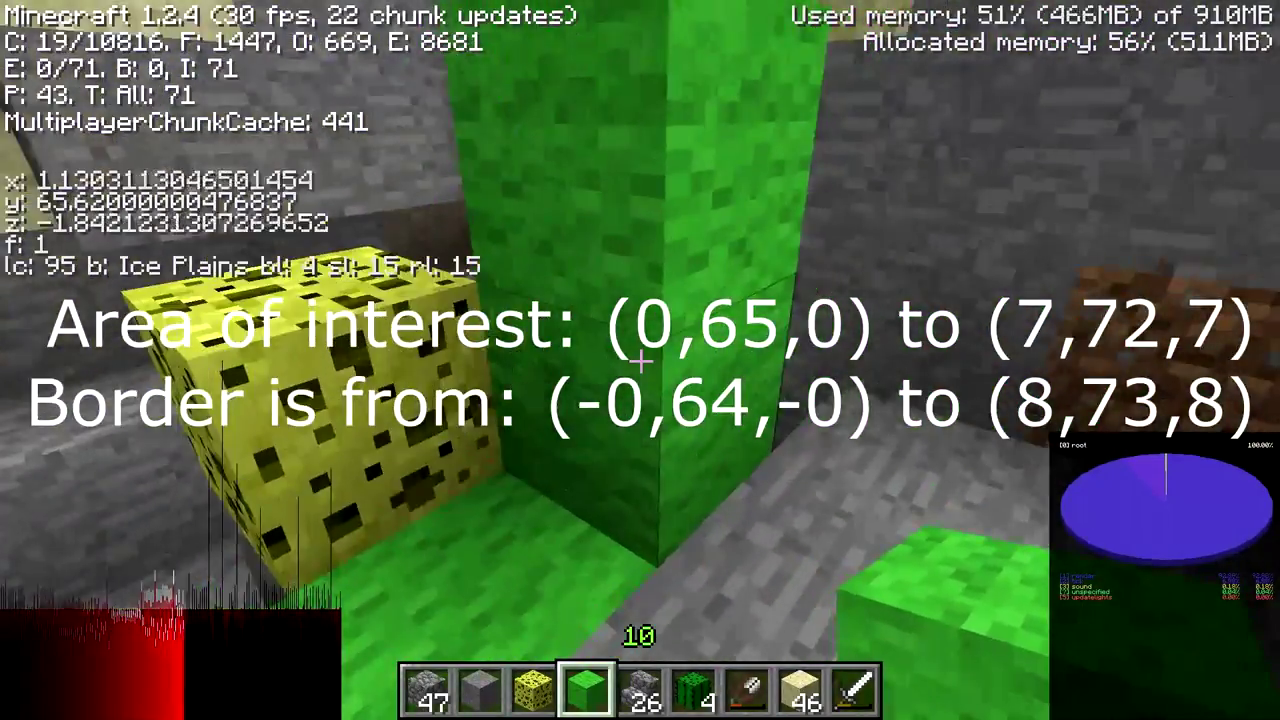
pyautogui.press('d')
pyautogui.press('a')
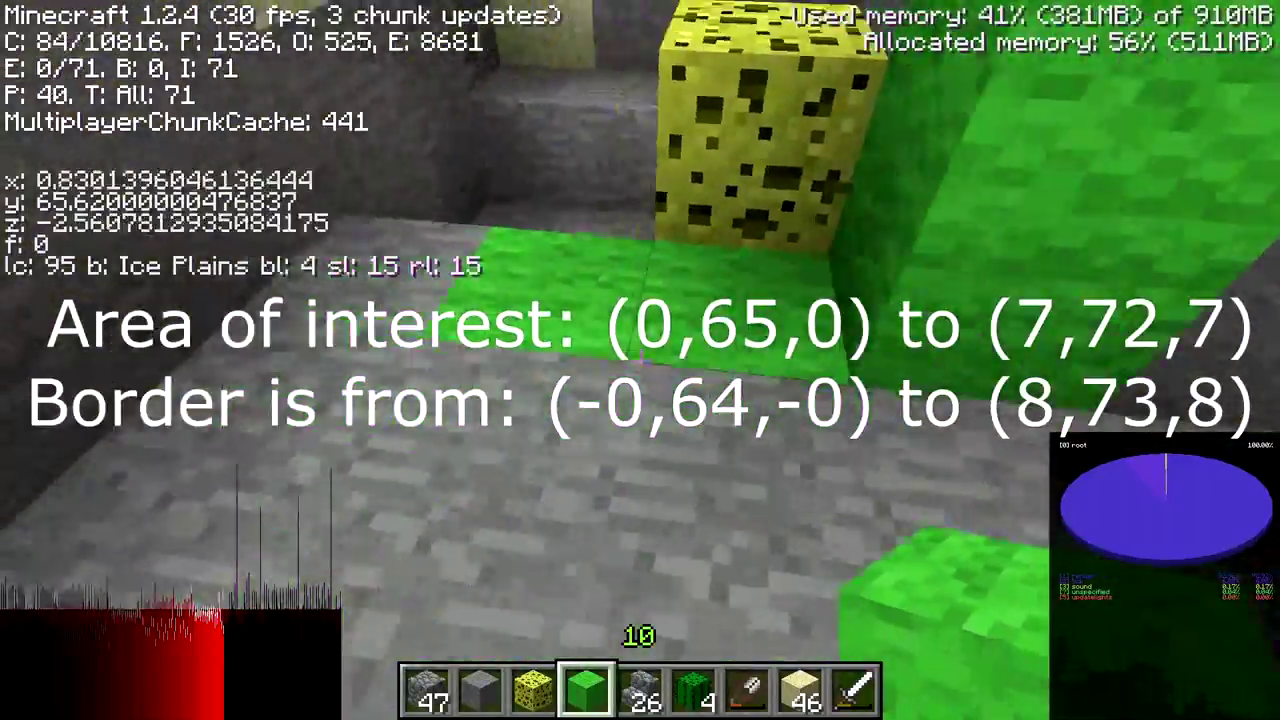
pyautogui.press('d')
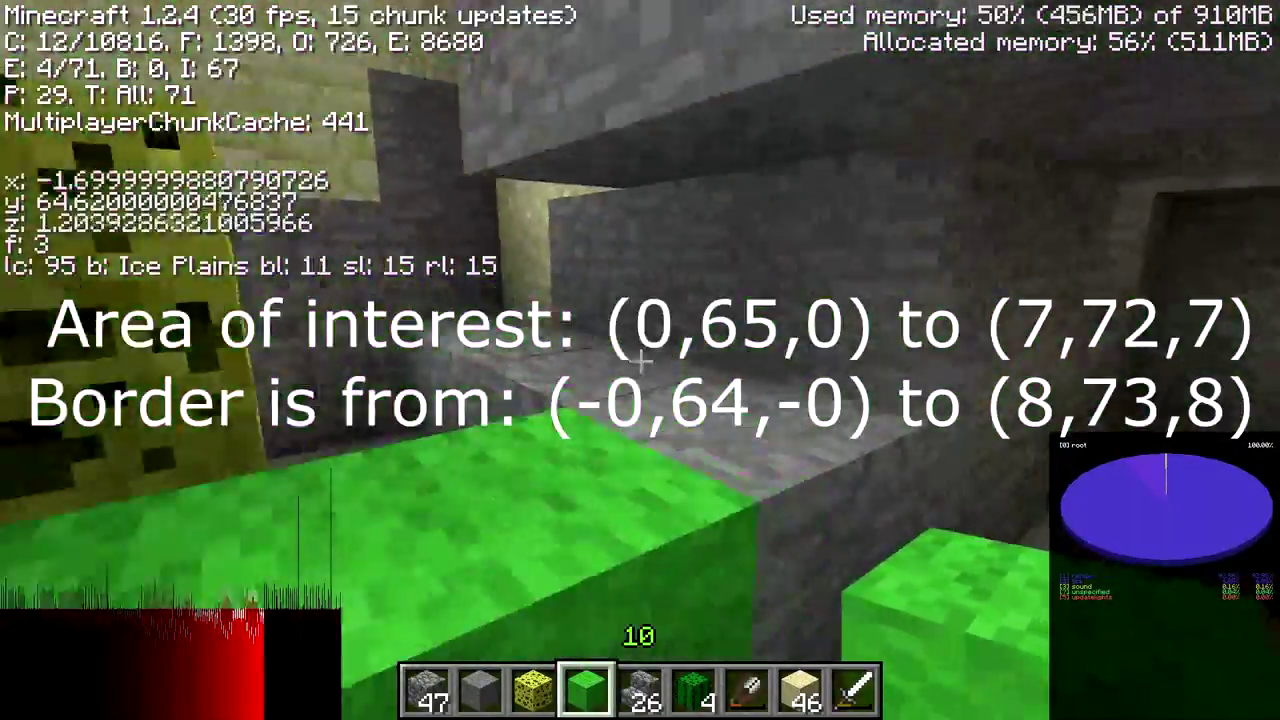
pyautogui.press('w')
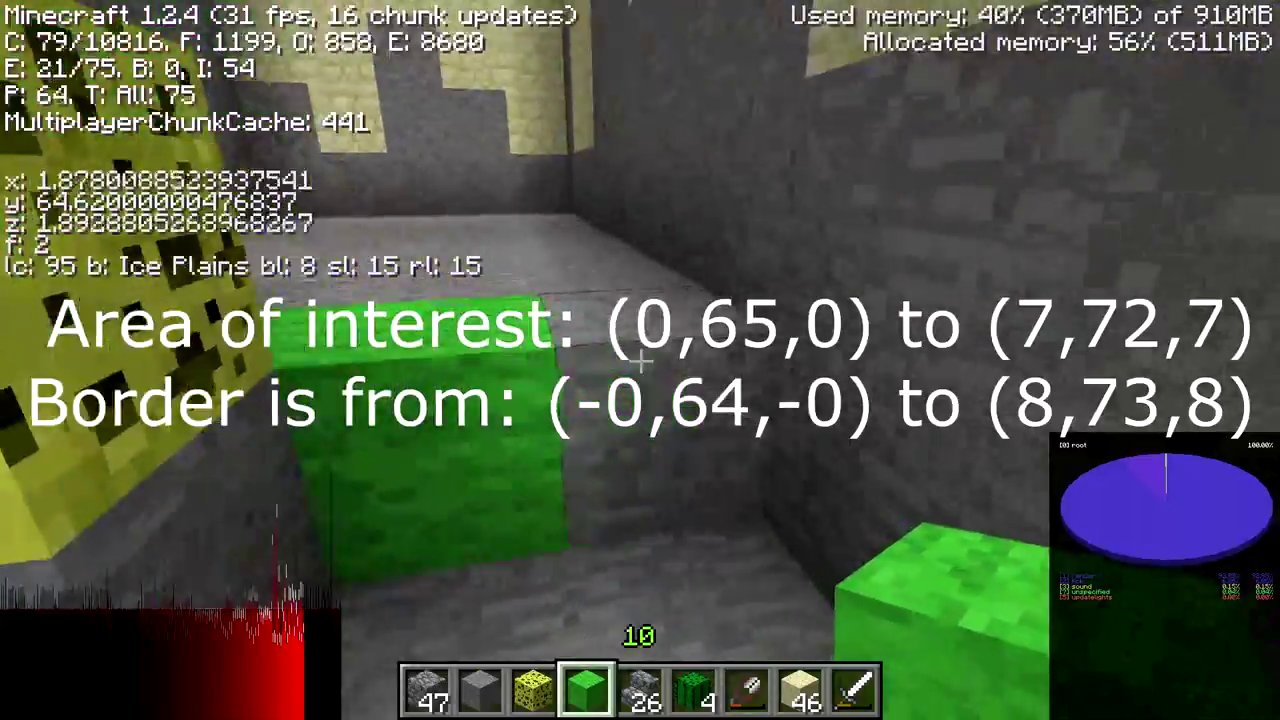
# Step: Fill the sunken floor inside the lime wool border beside the sponge block with stone
pyautogui.press('d')
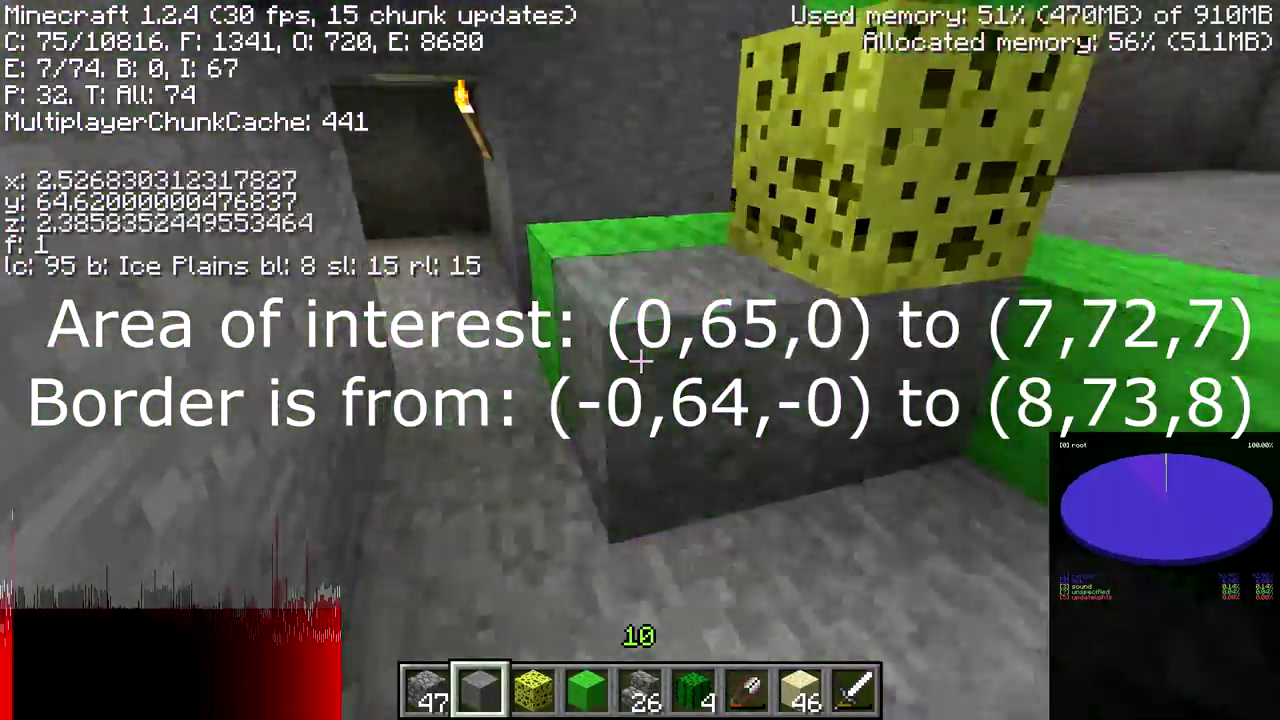
pyautogui.rightClick(641, 361)
pyautogui.press('w')
pyautogui.press('space')
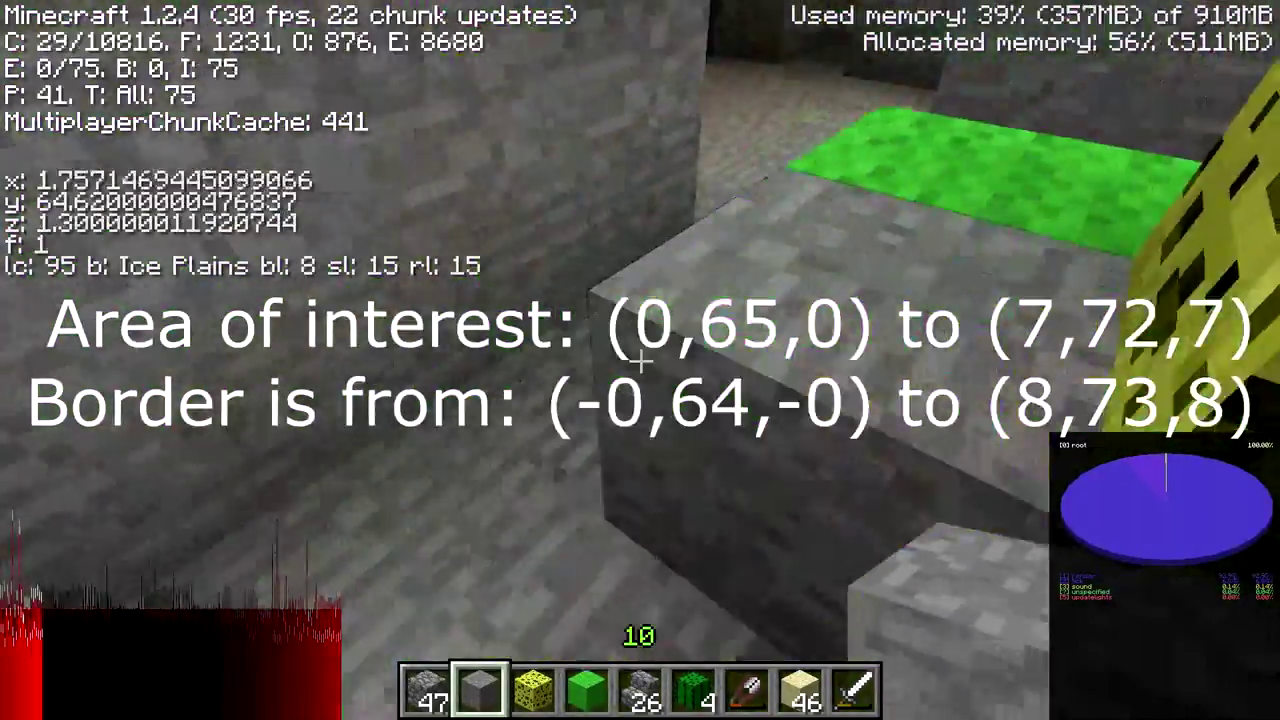
pyautogui.press('space')
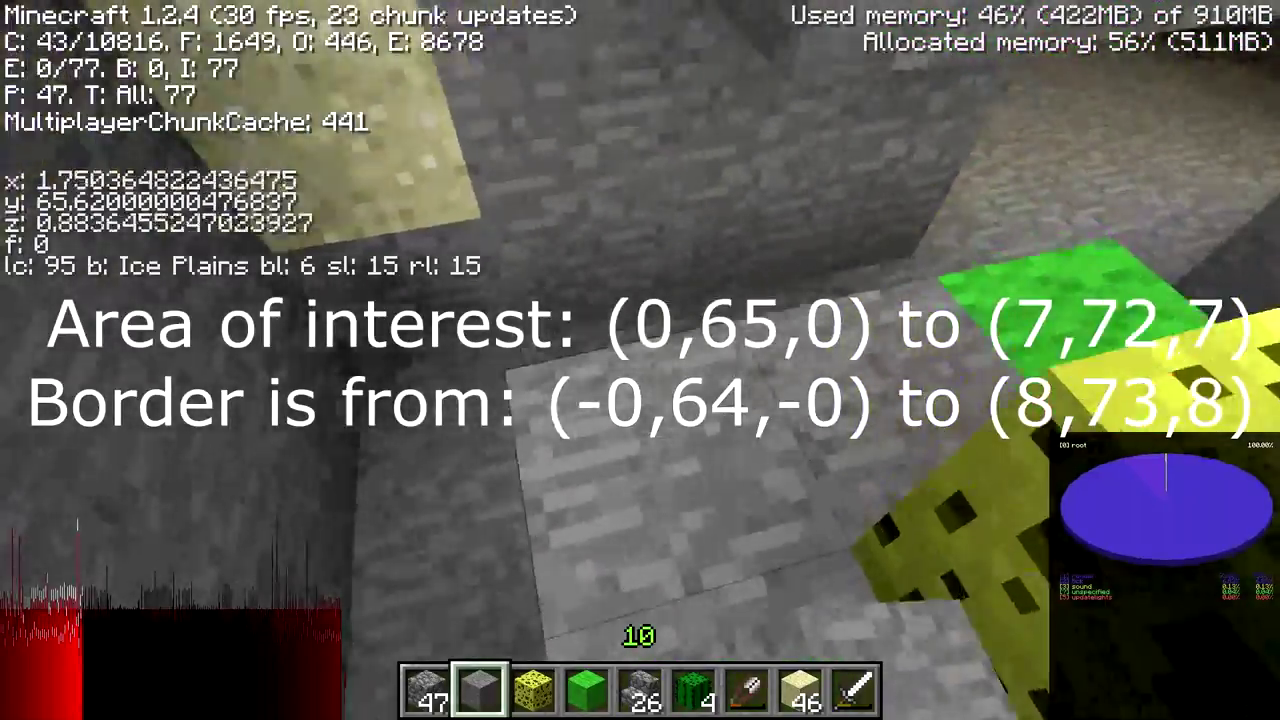
pyautogui.press('w')
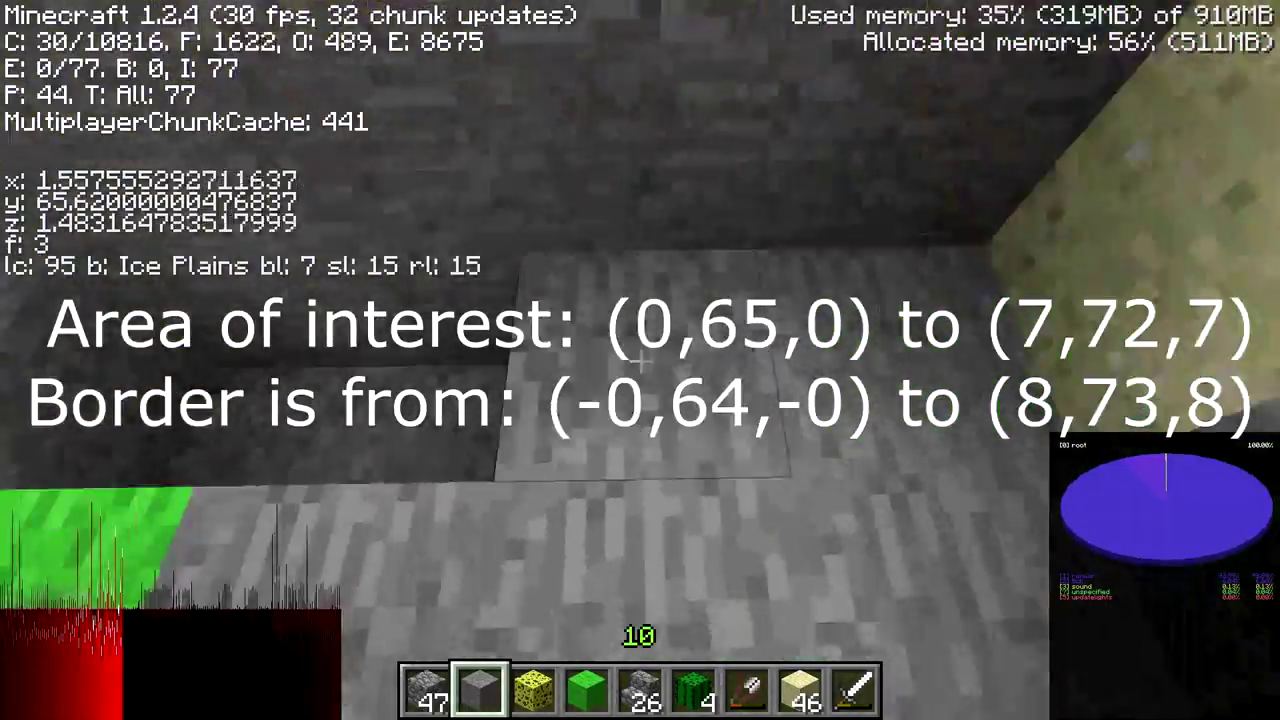
# Step: Inspect the lime wool frame around the pit, including its walls, corner columns and the sponge block's corner
pyautogui.press('w')
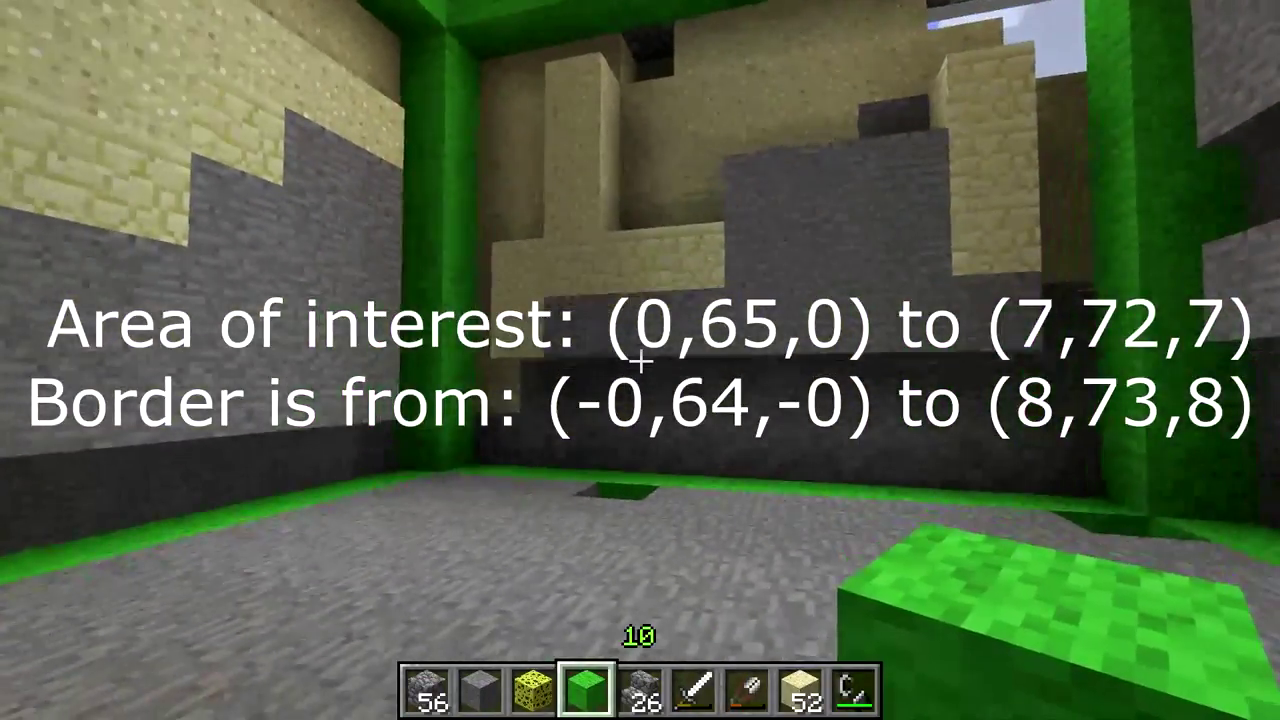
pyautogui.press('2')
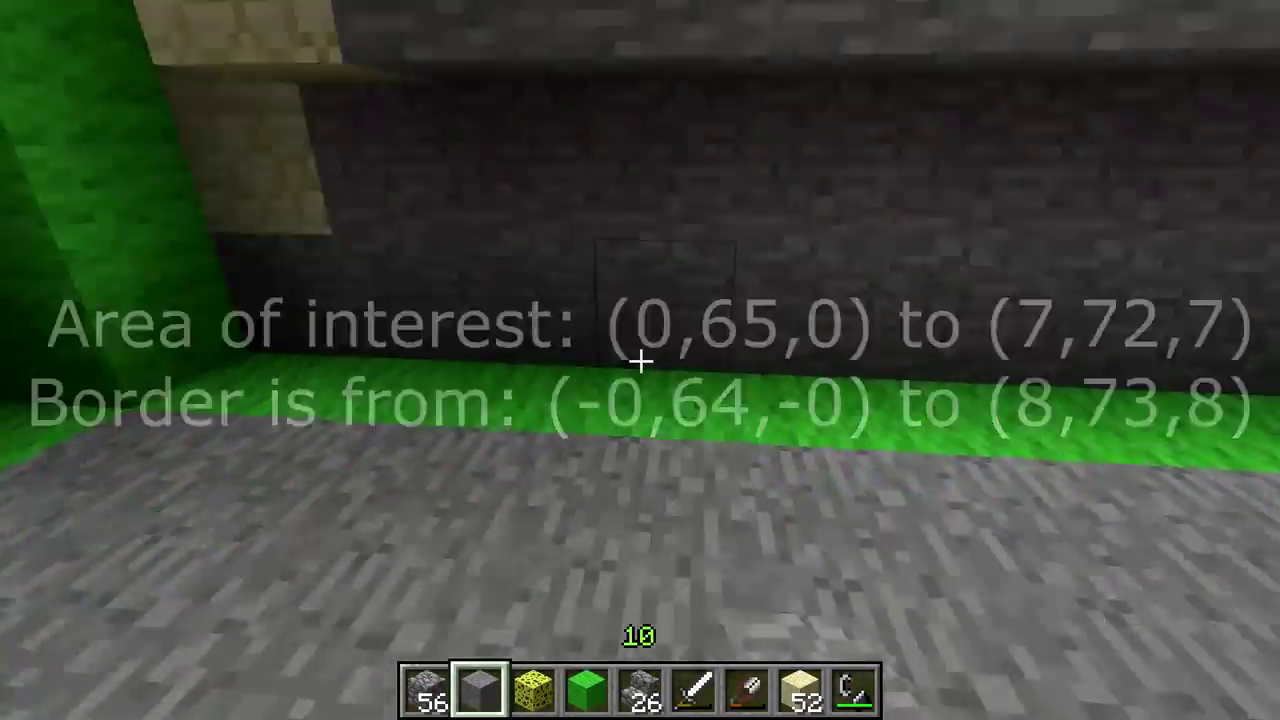
pyautogui.press('w')
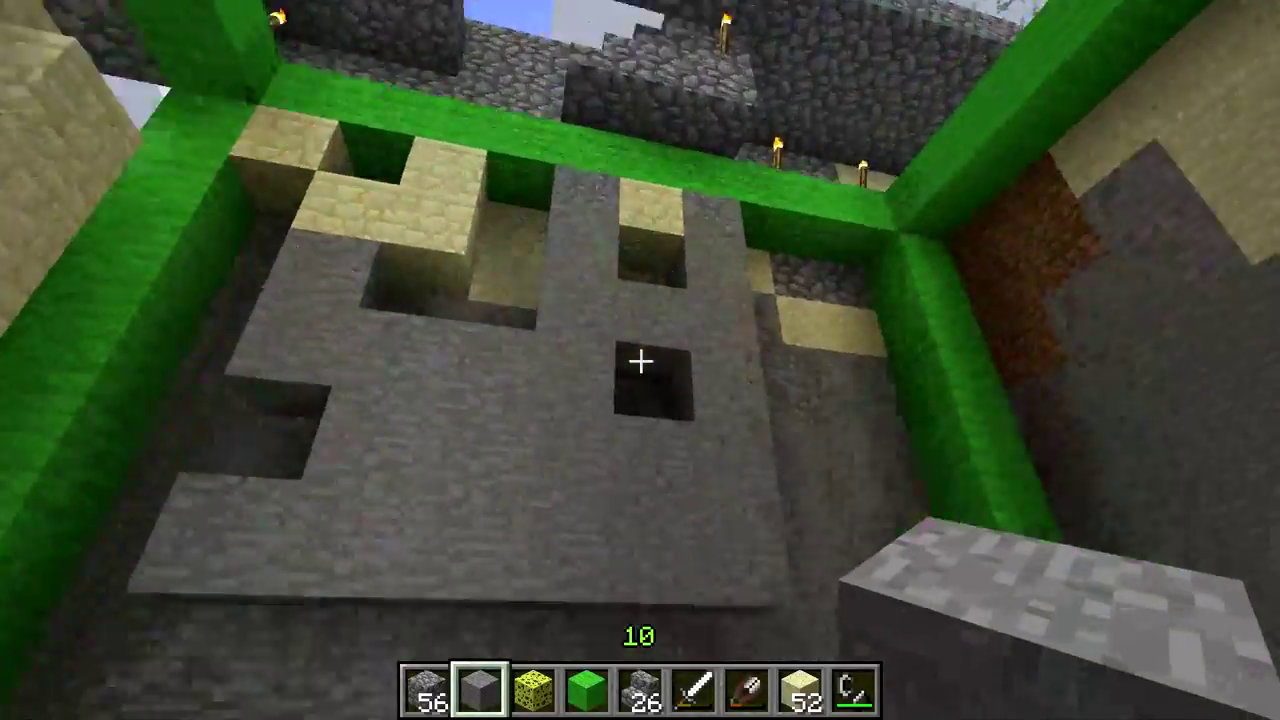
pyautogui.press('w')
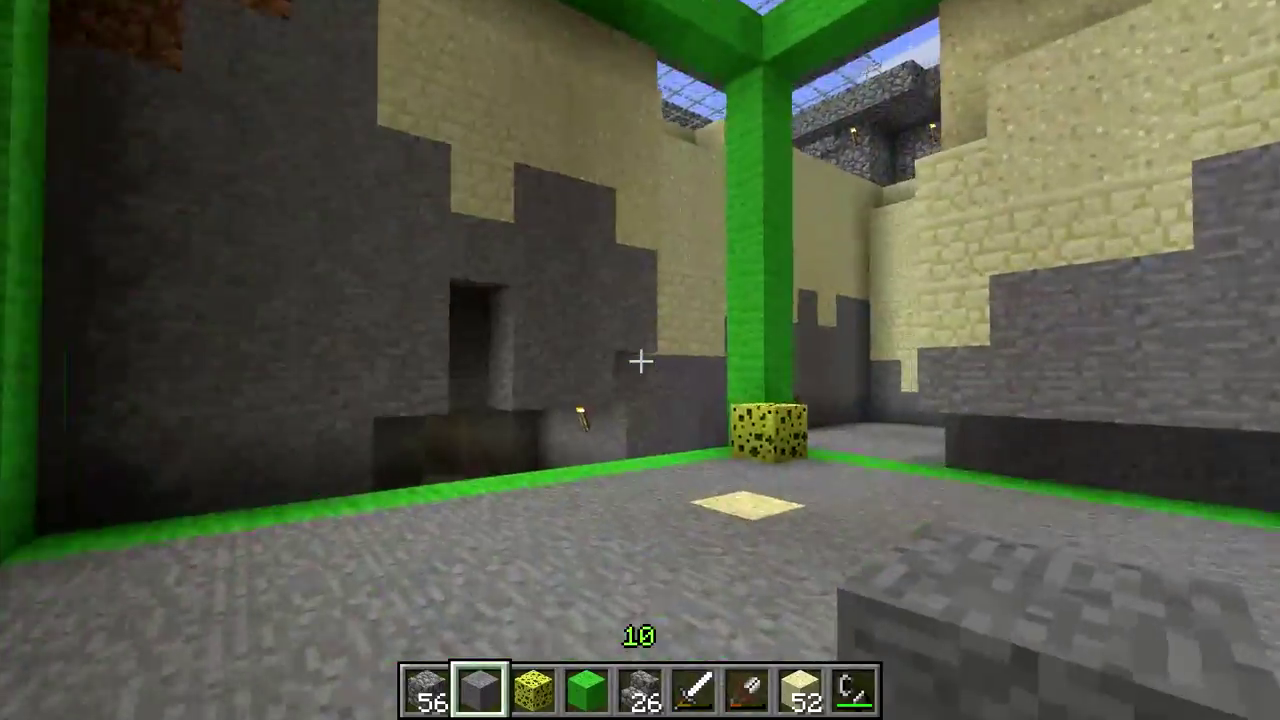
pyautogui.press('w')
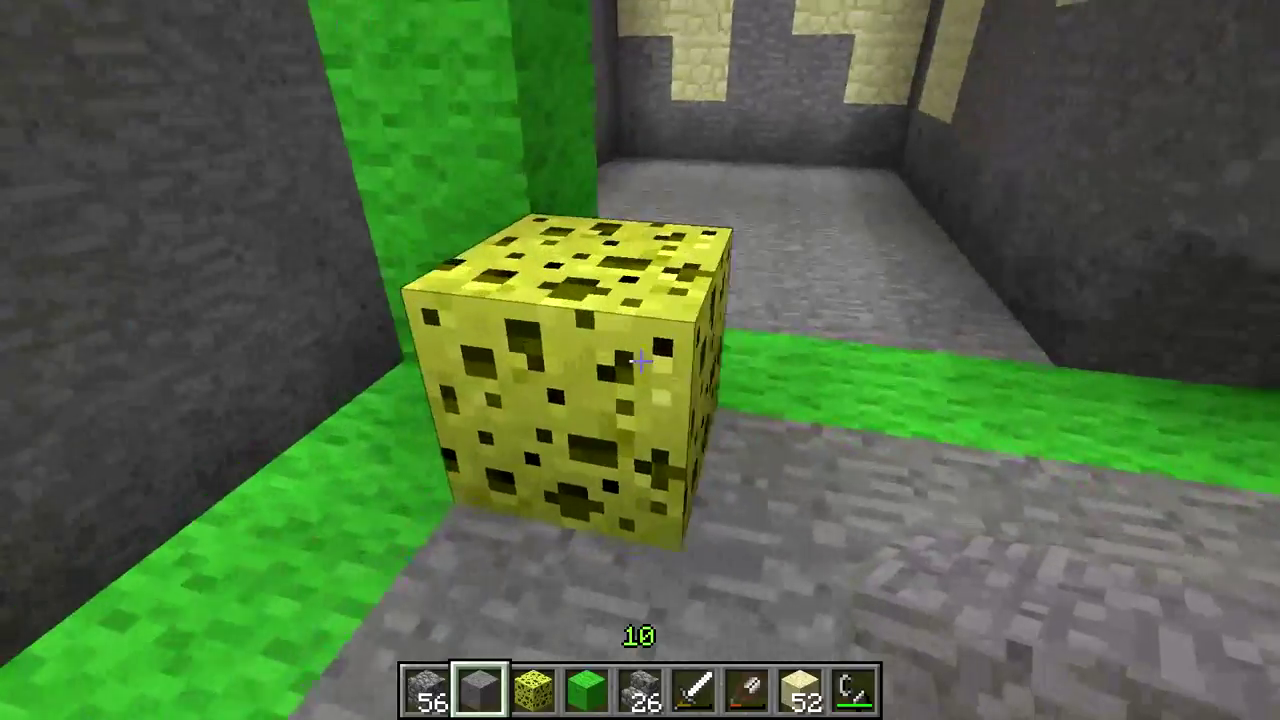
pyautogui.press('w')
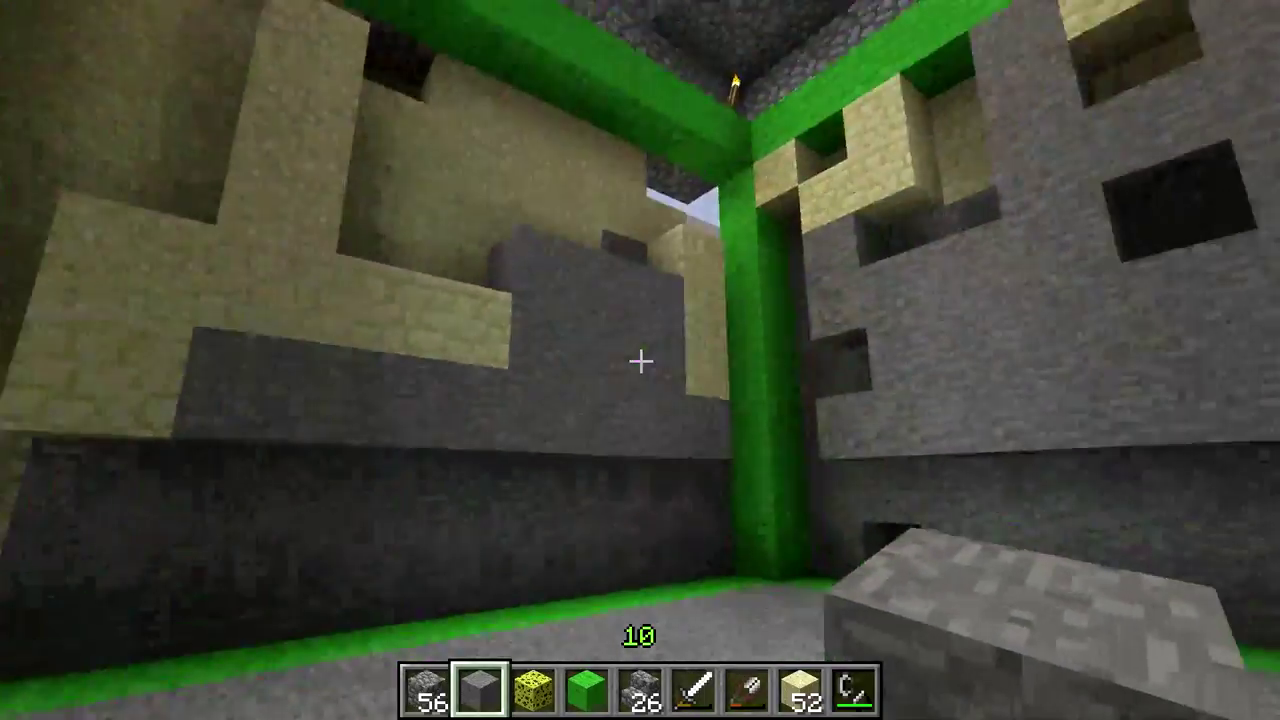
# Step: Walk across the stone floor inside the lime wool frame and view its corner columns and the pit wall
pyautogui.press('w')
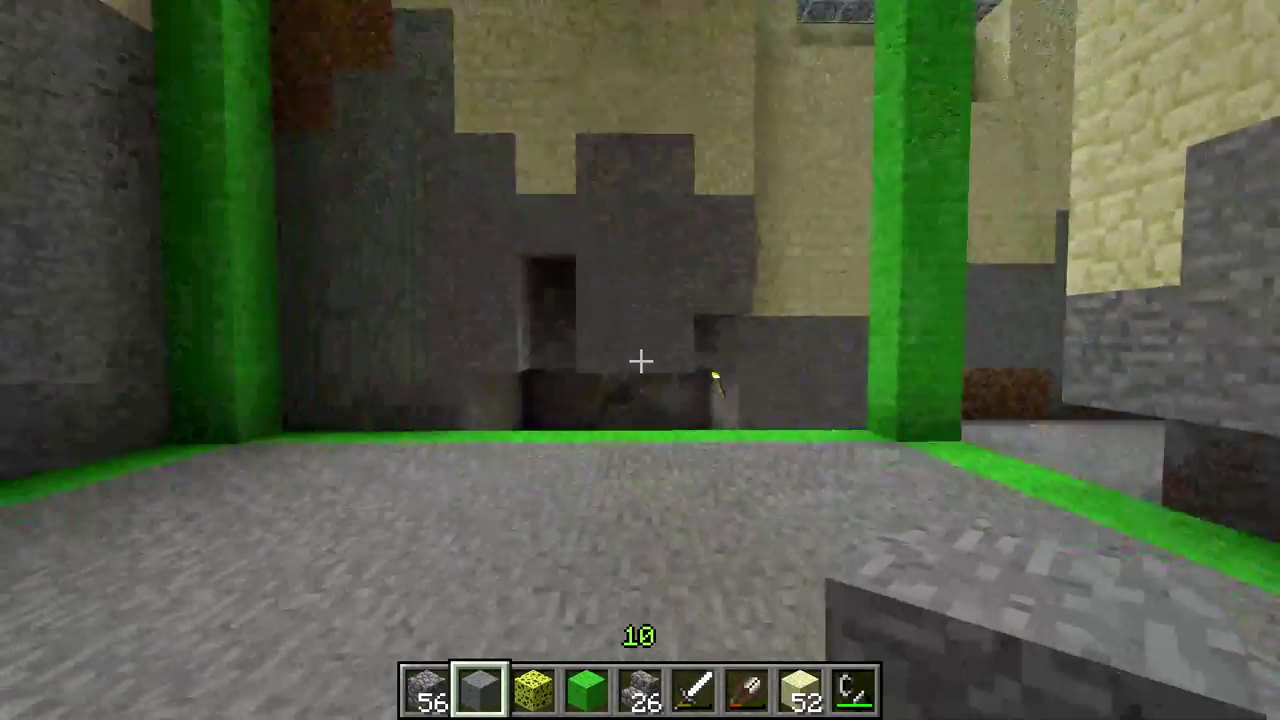
pyautogui.press('d')
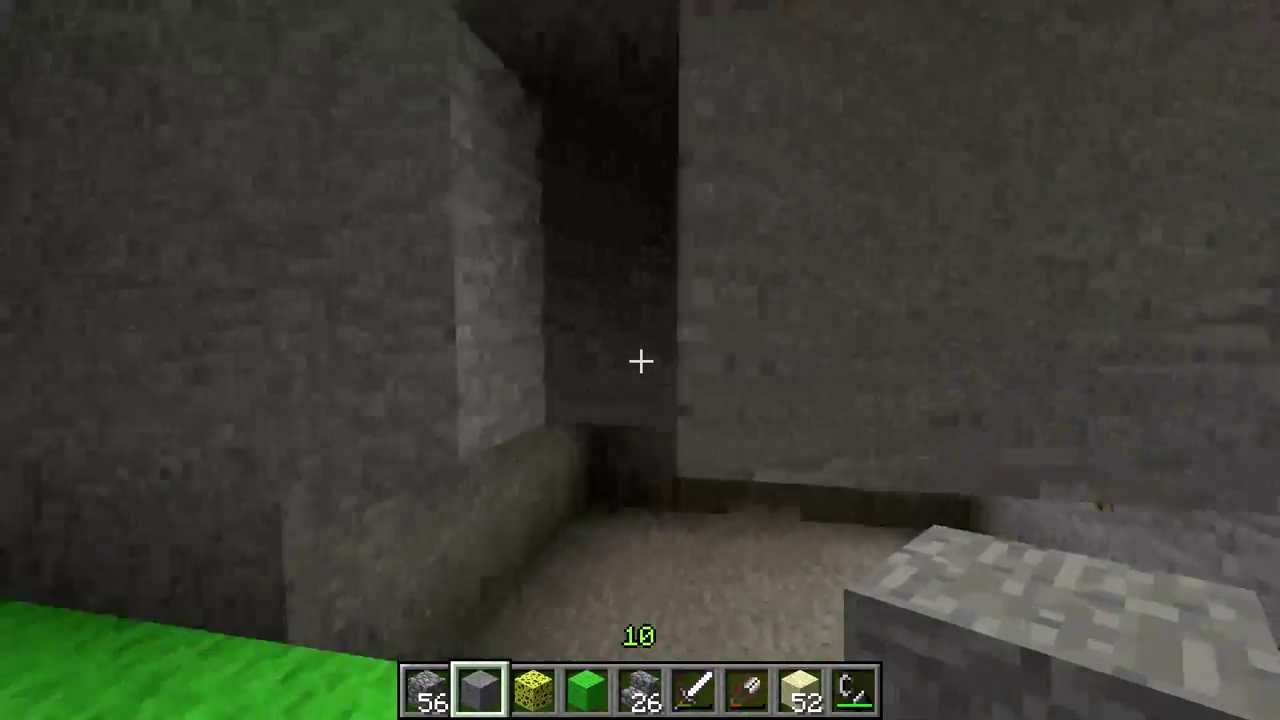
pyautogui.press('s')
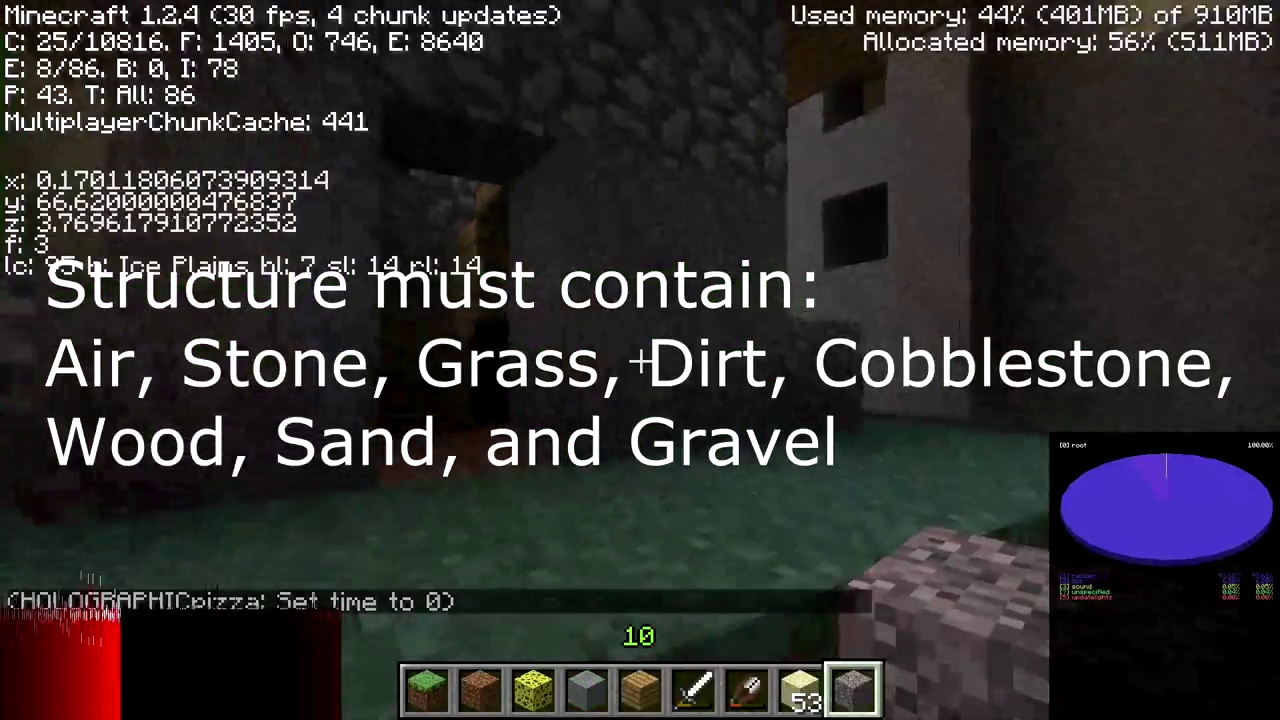
# Step: Fly from the grass floor up past the wooden structure's underside to view it from above the lime wool frame
pyautogui.press('w')
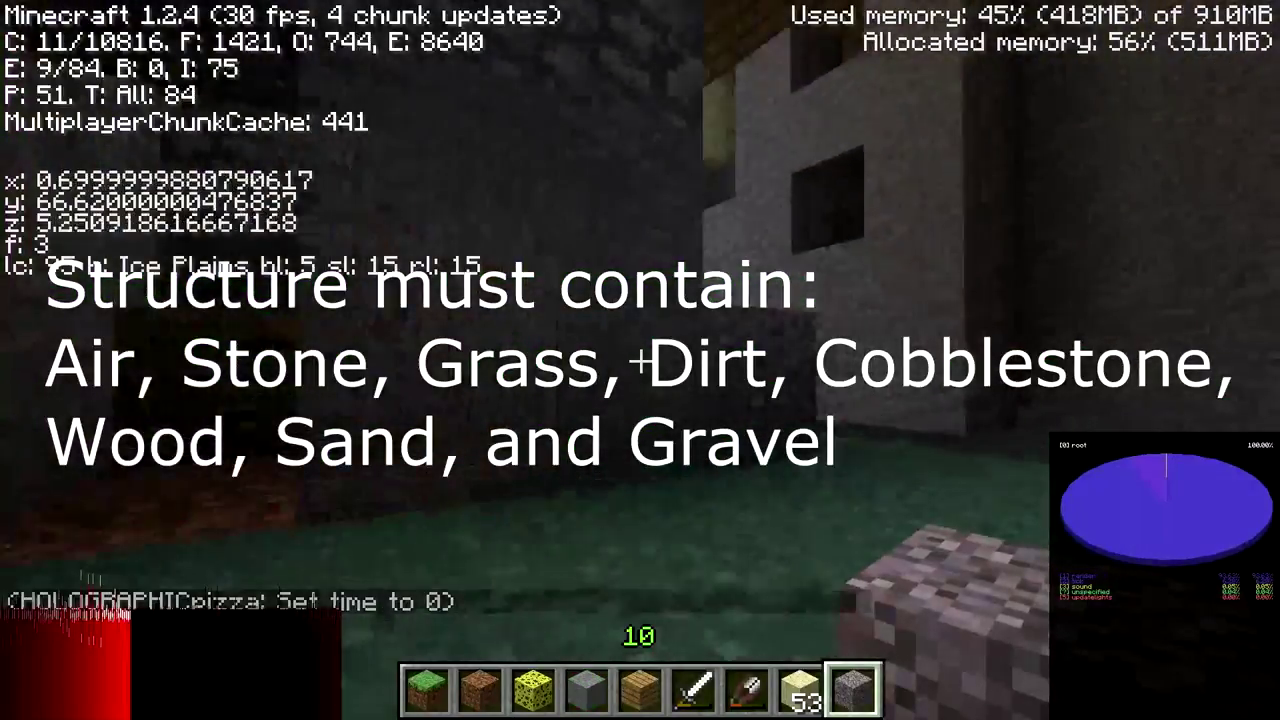
pyautogui.press('space')
pyautogui.press('space')
pyautogui.press('w')
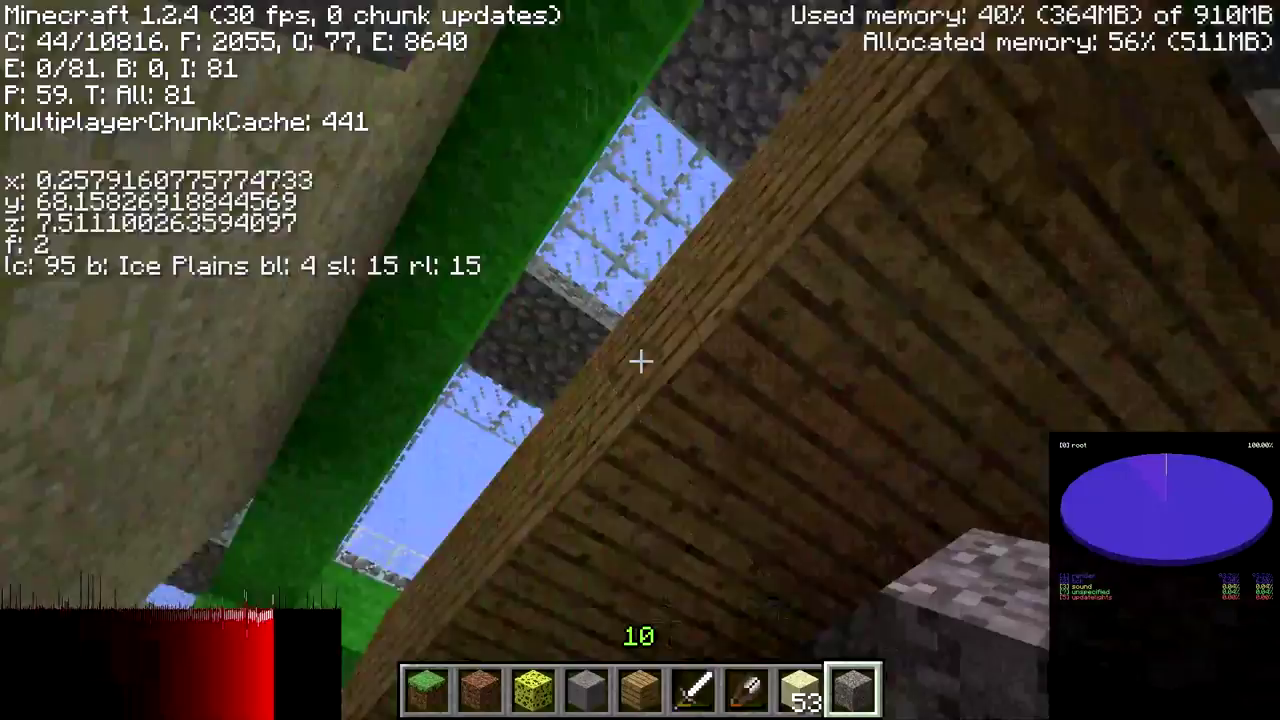
pyautogui.press('a')
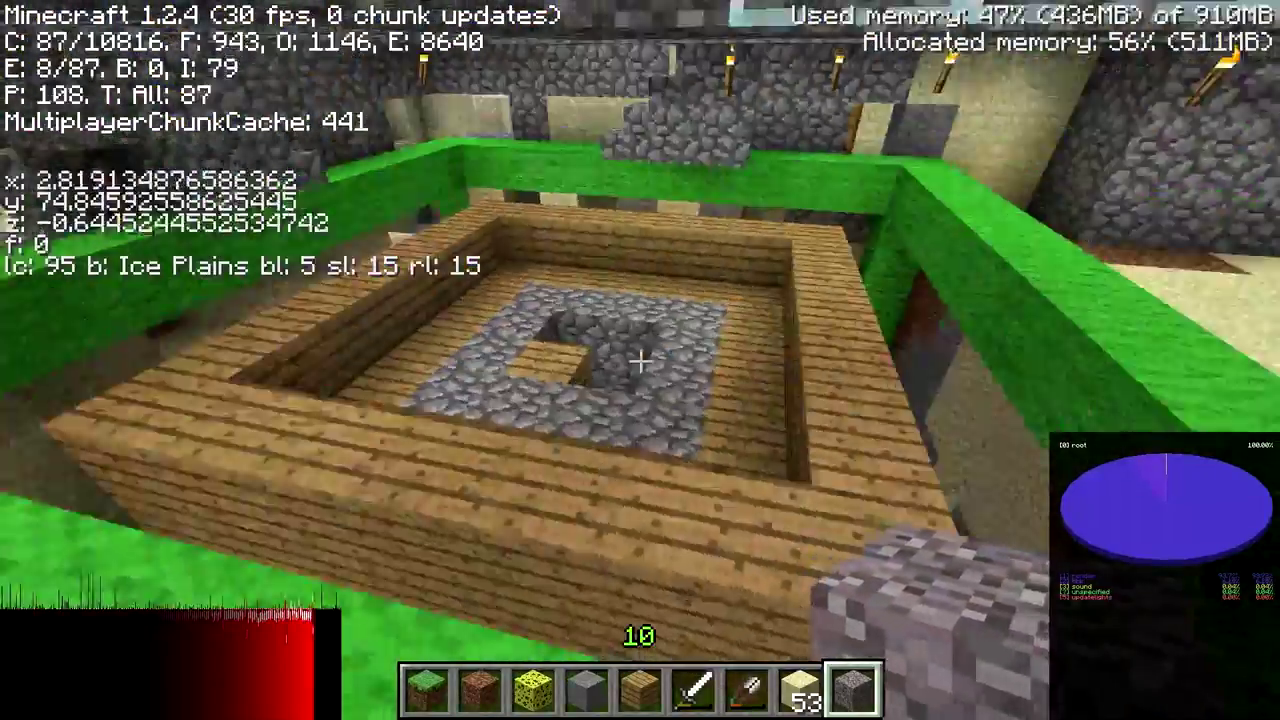
# Step: Inspect the structure's wooden rim and cobblestone centre, and the grass and dirt layers at its base
pyautogui.press('w')
pyautogui.press('shift')
pyautogui.press('w')
pyautogui.press('d')
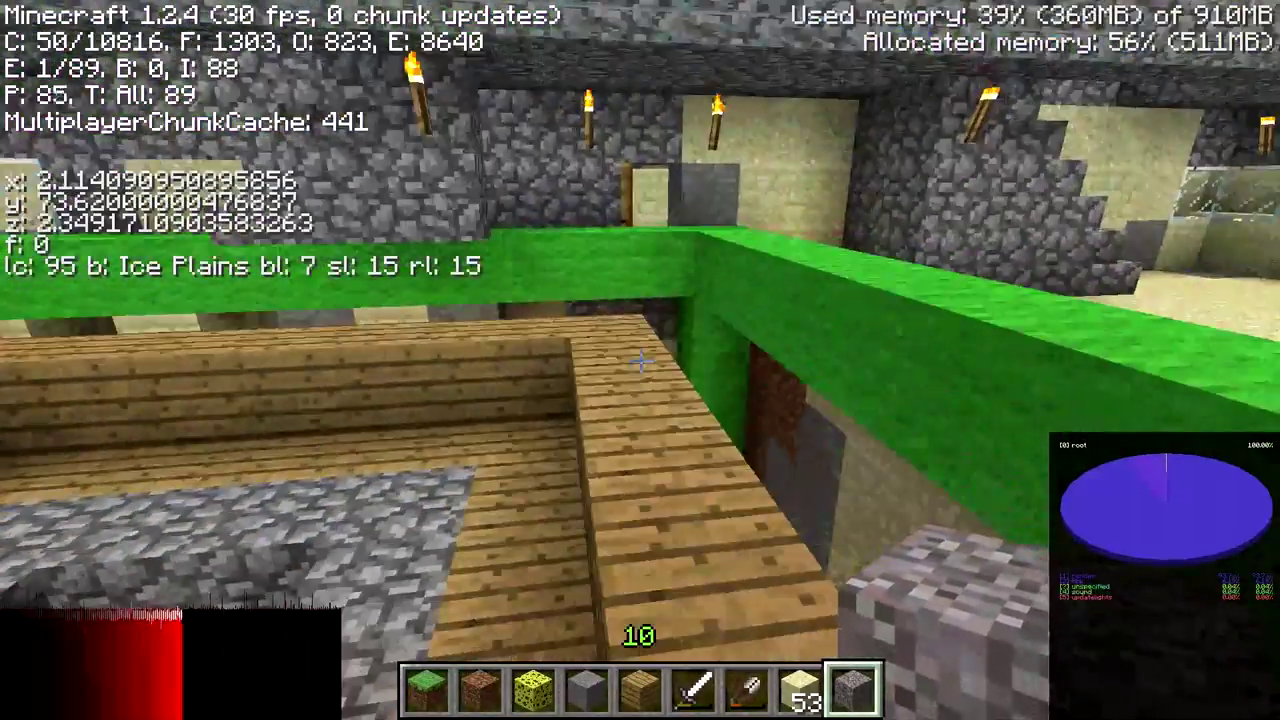
pyautogui.press('d')
pyautogui.press('w')
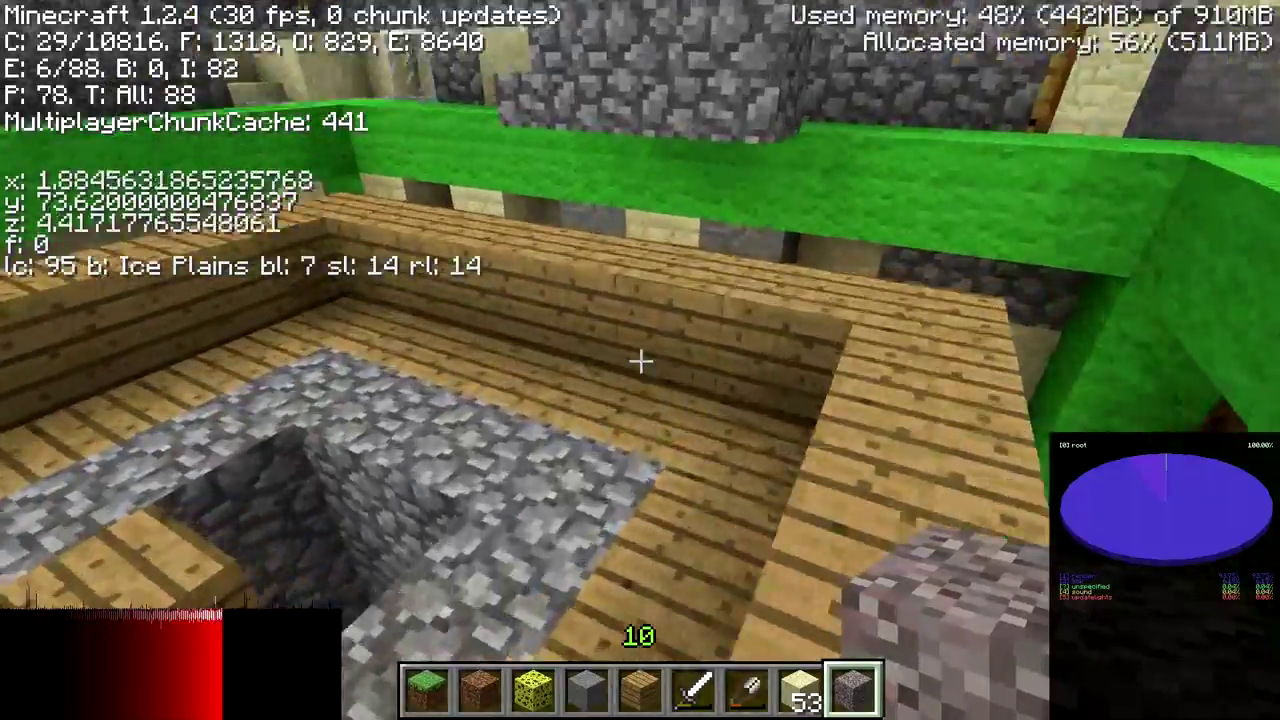
pyautogui.press('d')
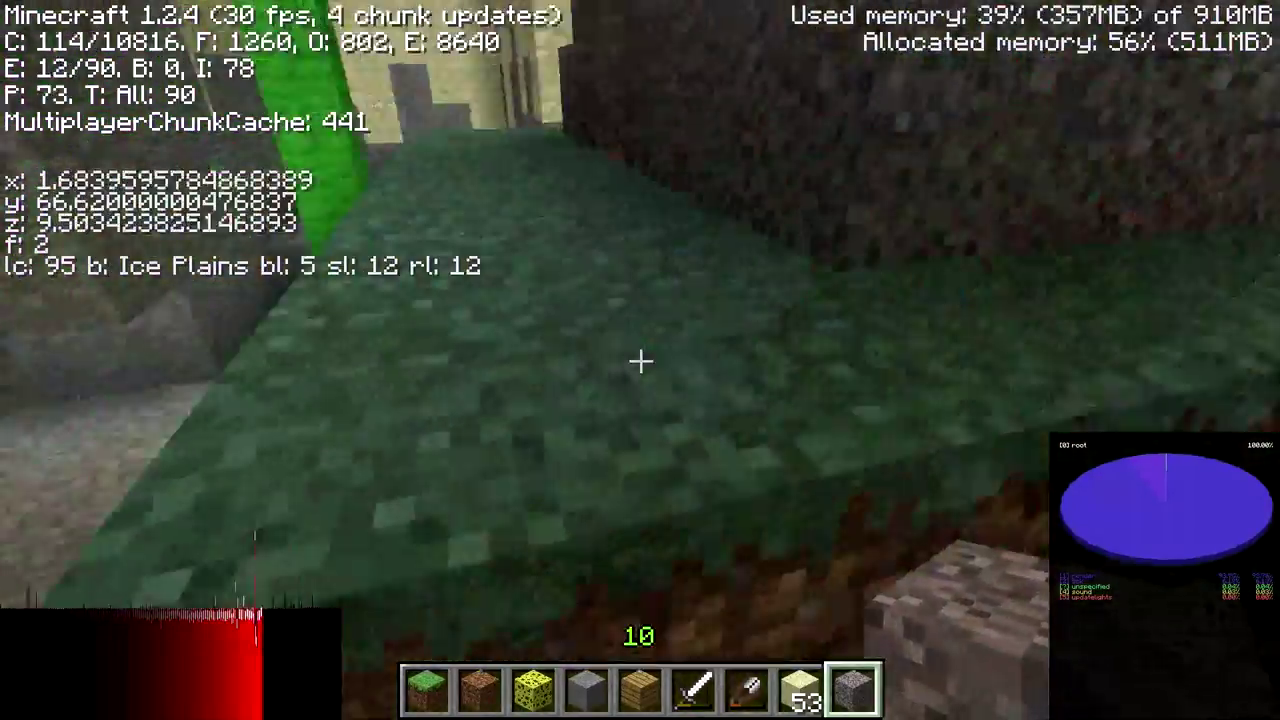
pyautogui.press('a')
pyautogui.press('w')
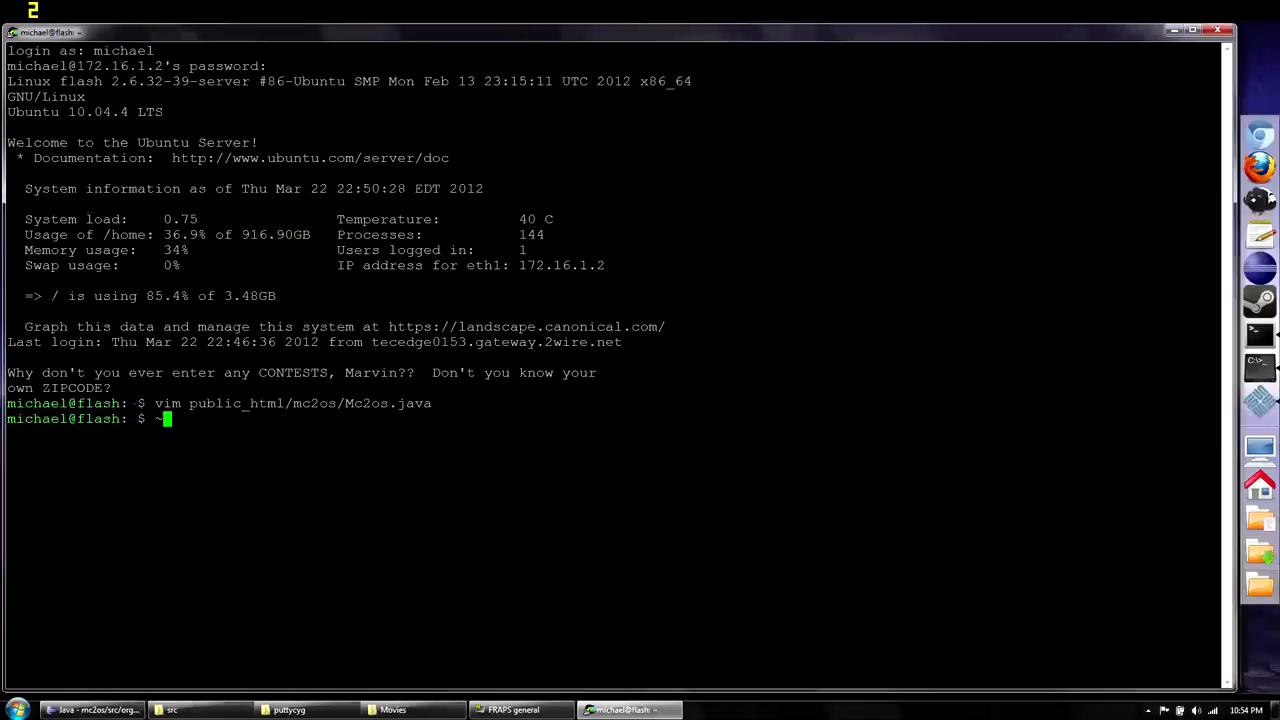
# Step: Switch to the SSH terminal and reopen public_html/mc2os/Mc2os.java in vim
pyautogui.press('F9')
pyautogui.press('BackSpace')
pyautogui.press('BackSpace')
pyautogui.press('Up')
pyautogui.press('Return')
# Step: Examine the REGION_FILE declaration that points to the Minecraft region file r.0.0.mca
pyautogui.press('l')
pyautogui.press('l')
pyautogui.press('l')
pyautogui.press('l')
pyautogui.press('l')
pyautogui.press('l')
pyautogui.press('l')
pyautogui.press('l')
pyautogui.press('l')
pyautogui.press('l')
pyautogui.press('l')
pyautogui.press('l')
pyautogui.press('l')
pyautogui.press('l')
pyautogui.press('l')
pyautogui.press('l')
pyautogui.press('l')
pyautogui.press('l')
pyautogui.press('l')
pyautogui.press('l')
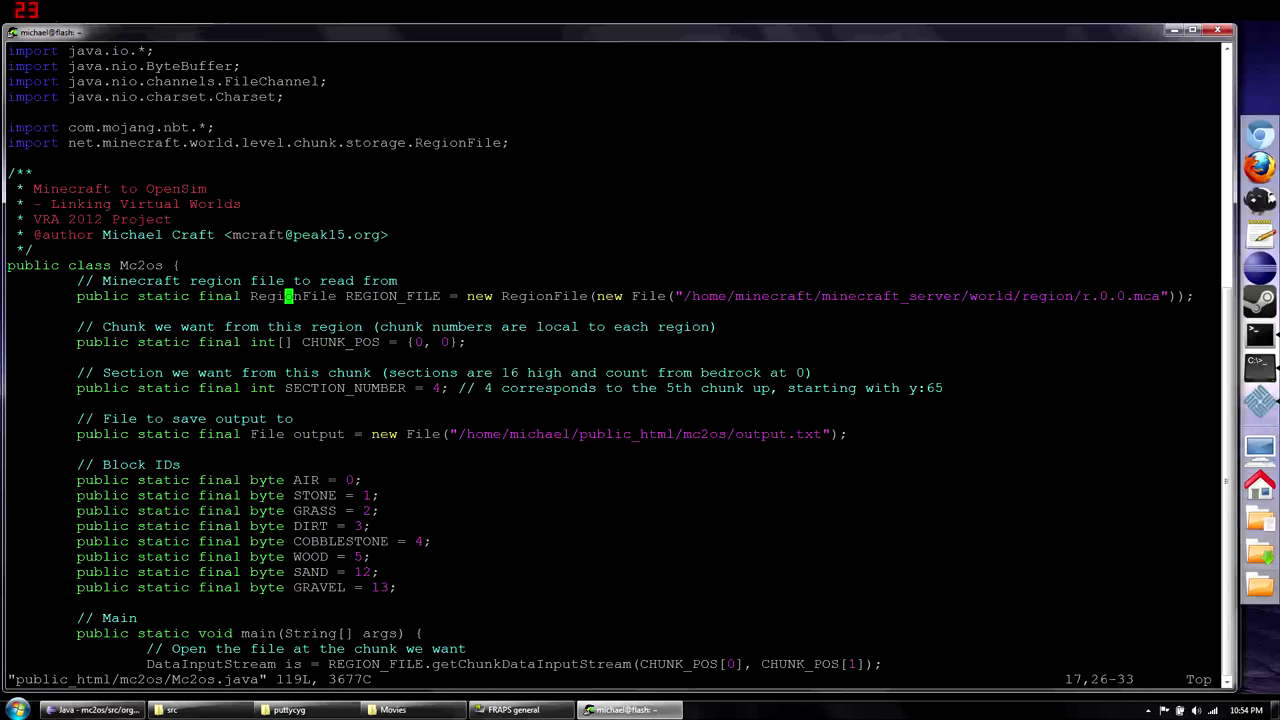
pyautogui.press('l')
pyautogui.press('l')
pyautogui.press('l')
pyautogui.press('l')
pyautogui.press('l')
pyautogui.press('l')
pyautogui.press('l')
pyautogui.press('l')
pyautogui.press('l')
pyautogui.press('l')
pyautogui.press('l')
pyautogui.press('l')
pyautogui.press('l')
pyautogui.press('l')
pyautogui.press('l')
pyautogui.press('l')
pyautogui.press('l')
pyautogui.press('l')
pyautogui.press('l')
pyautogui.press('l')
# Step: Review the CHUNK_POS and SECTION_NUMBER constants down to the output file declaration
pyautogui.press('Left')
pyautogui.press('Left')
pyautogui.press('Left')
pyautogui.press('Left')
pyautogui.press('Left')
pyautogui.press('Left')
pyautogui.press('Left')
pyautogui.press('Left')
pyautogui.press('Left')
pyautogui.press('Left')
pyautogui.press('Left')
pyautogui.press('Left')
pyautogui.press('Left')
pyautogui.press('Right')
pyautogui.press('Right')
pyautogui.press('Right')
pyautogui.press('Right')
pyautogui.press('Right')
pyautogui.press('Right')
pyautogui.press('Right')
pyautogui.press('Right')
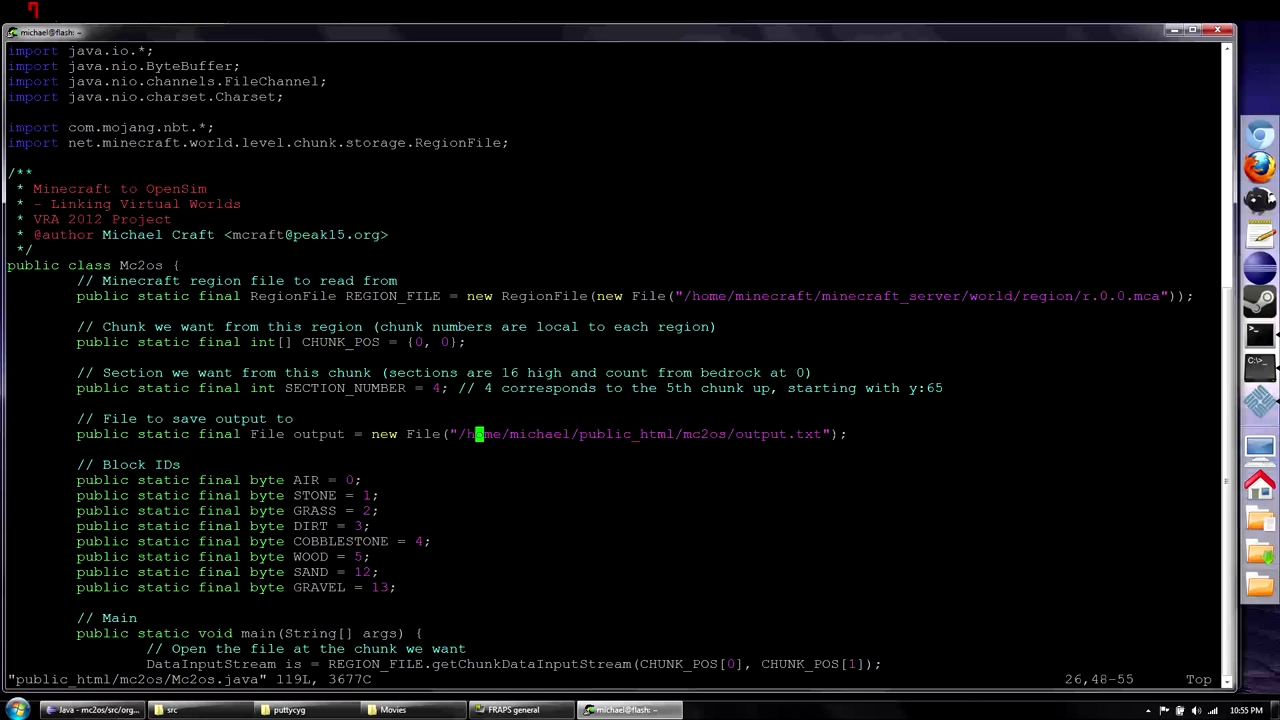
# Step: Examine the path of output.txt in the output file declaration
pyautogui.press('l')
pyautogui.press('l')
pyautogui.press('l')
pyautogui.press('l')
pyautogui.press('l')
pyautogui.press('l')
pyautogui.press('l')
pyautogui.press('l')
pyautogui.press('l')
pyautogui.press('l')
pyautogui.press('l')
pyautogui.press('l')
pyautogui.press('l')
pyautogui.press('l')
pyautogui.press('l')
pyautogui.press('l')
pyautogui.press('l')
pyautogui.press('l')
pyautogui.press('l')
pyautogui.press('l')
pyautogui.press('h')
pyautogui.press('h')
pyautogui.press('h')
pyautogui.press('h')
pyautogui.press('h')
pyautogui.press('h')
pyautogui.press('h')
pyautogui.press('h')
pyautogui.press('h')
pyautogui.press('h')
pyautogui.press('h')
pyautogui.press('h')
pyautogui.press('h')
pyautogui.press('h')
pyautogui.press('h')
pyautogui.press('h')
pyautogui.press('h')
pyautogui.press('h')
pyautogui.press('h')
pyautogui.press('h')
pyautogui.press('l')
pyautogui.press('l')
pyautogui.press('l')
pyautogui.press('l')
pyautogui.press('l')
pyautogui.press('l')
pyautogui.press('l')
pyautogui.press('l')
pyautogui.press('l')
pyautogui.press('l')
pyautogui.press('l')
pyautogui.press('l')
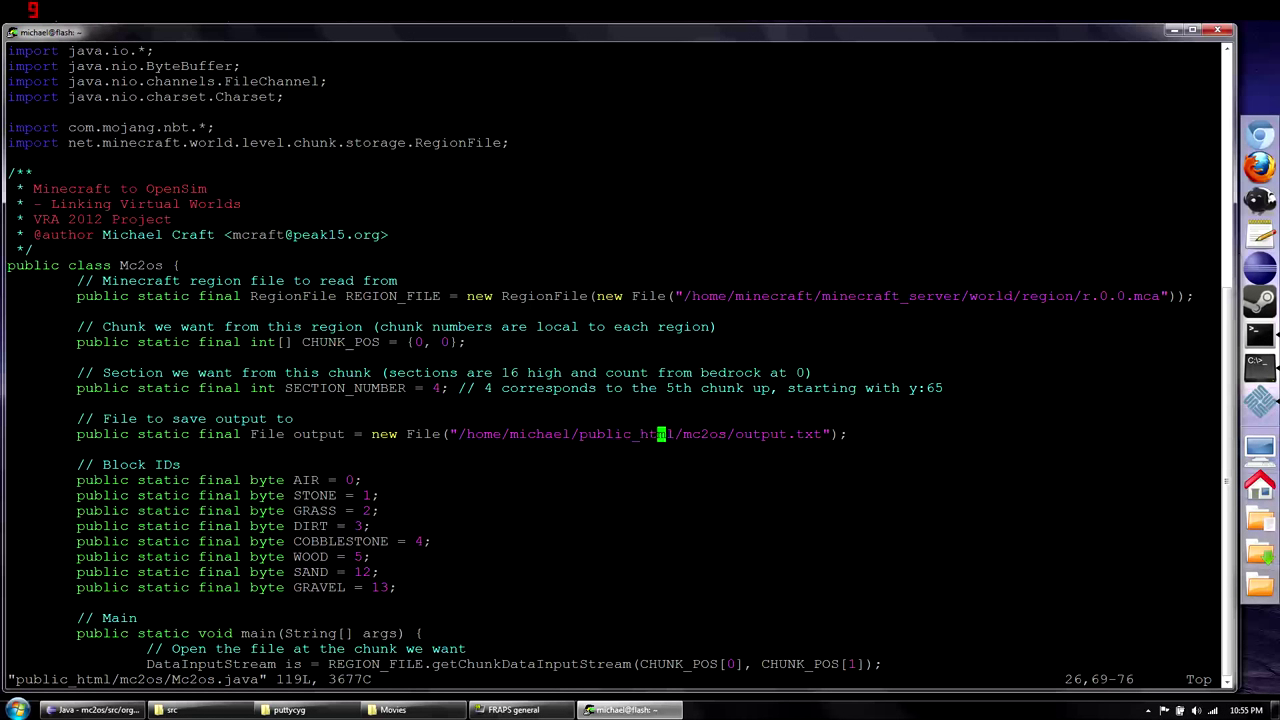
pyautogui.press('l')
pyautogui.press('l')
pyautogui.press('l')
pyautogui.press('l')
pyautogui.press('l')
pyautogui.press('l')
# Step: Go back up through the class header to the com.mojang.nbt import and review the import lines
pyautogui.press('k')
pyautogui.press('k')
pyautogui.press('k')
pyautogui.press('k')
pyautogui.press('k')
pyautogui.press('k')
pyautogui.press('k')
pyautogui.press('k')
pyautogui.press('k')
pyautogui.press('k')
pyautogui.press('k')
pyautogui.press('k')
pyautogui.press('k')
pyautogui.press('k')
pyautogui.press('k')
pyautogui.press('k')
pyautogui.press('k')
pyautogui.press('k')
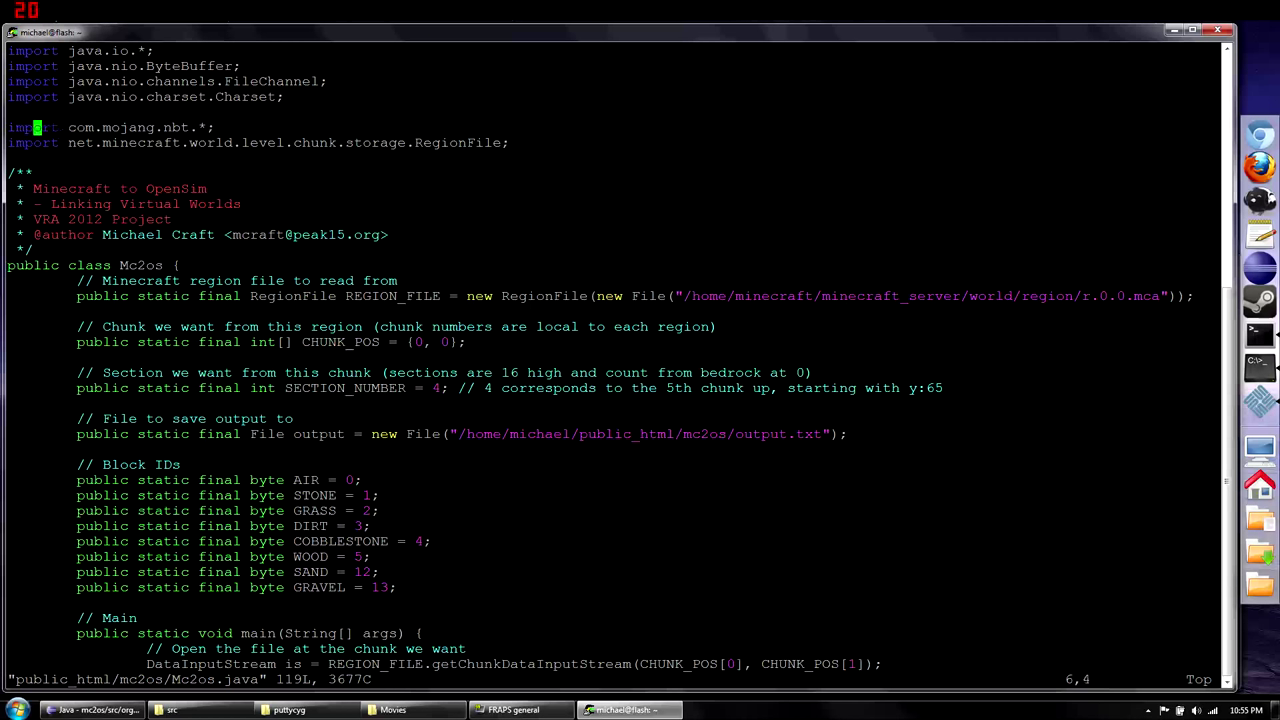
# Step: Examine the com.mojang.nbt import line along its package name
pyautogui.press('h')
pyautogui.press('l')
pyautogui.press('l')
pyautogui.press('l')
pyautogui.press('l')
pyautogui.press('l')
pyautogui.press('l')
pyautogui.press('l')
pyautogui.press('l')
pyautogui.press('l')
pyautogui.press('l')
pyautogui.press('l')
pyautogui.press('l')
pyautogui.press('l')
pyautogui.press('l')
pyautogui.press('l')
pyautogui.press('l')
pyautogui.press('l')
pyautogui.press('l')
pyautogui.press('l')
pyautogui.press('l')
pyautogui.press('h')
pyautogui.press('h')
pyautogui.press('h')
pyautogui.press('h')
pyautogui.press('h')
pyautogui.press('h')
pyautogui.press('h')
pyautogui.press('h')
pyautogui.press('h')
pyautogui.press('h')
pyautogui.press('h')
pyautogui.press('h')
pyautogui.press('h')
pyautogui.press('h')
pyautogui.press('h')
# Step: Review the code from the imports down past the constants and block IDs to the catch block in the main method
pyautogui.press('j')
pyautogui.press('j')
pyautogui.press('j')
pyautogui.press('j')
pyautogui.press('j')
pyautogui.press('j')
pyautogui.press('j')
pyautogui.press('j')
pyautogui.press('j')
pyautogui.press('j')
pyautogui.press('j')
pyautogui.press('j')
pyautogui.press('j')
pyautogui.press('j')
pyautogui.press('j')
pyautogui.press('j')
pyautogui.press('j')
pyautogui.press('j')
pyautogui.press('j')
pyautogui.press('j')
pyautogui.press('j')
pyautogui.press('j')
pyautogui.press('j')
pyautogui.press('j')
pyautogui.press('j')
pyautogui.press('j')
pyautogui.press('j')
pyautogui.press('j')
pyautogui.press('j')
pyautogui.press('j')
pyautogui.press('j')
pyautogui.press('j')
pyautogui.press('j')
pyautogui.press('j')
pyautogui.press('j')
pyautogui.press('j')
pyautogui.press('j')
pyautogui.press('j')
pyautogui.press('j')
pyautogui.press('j')
pyautogui.press('j')
pyautogui.press('j')
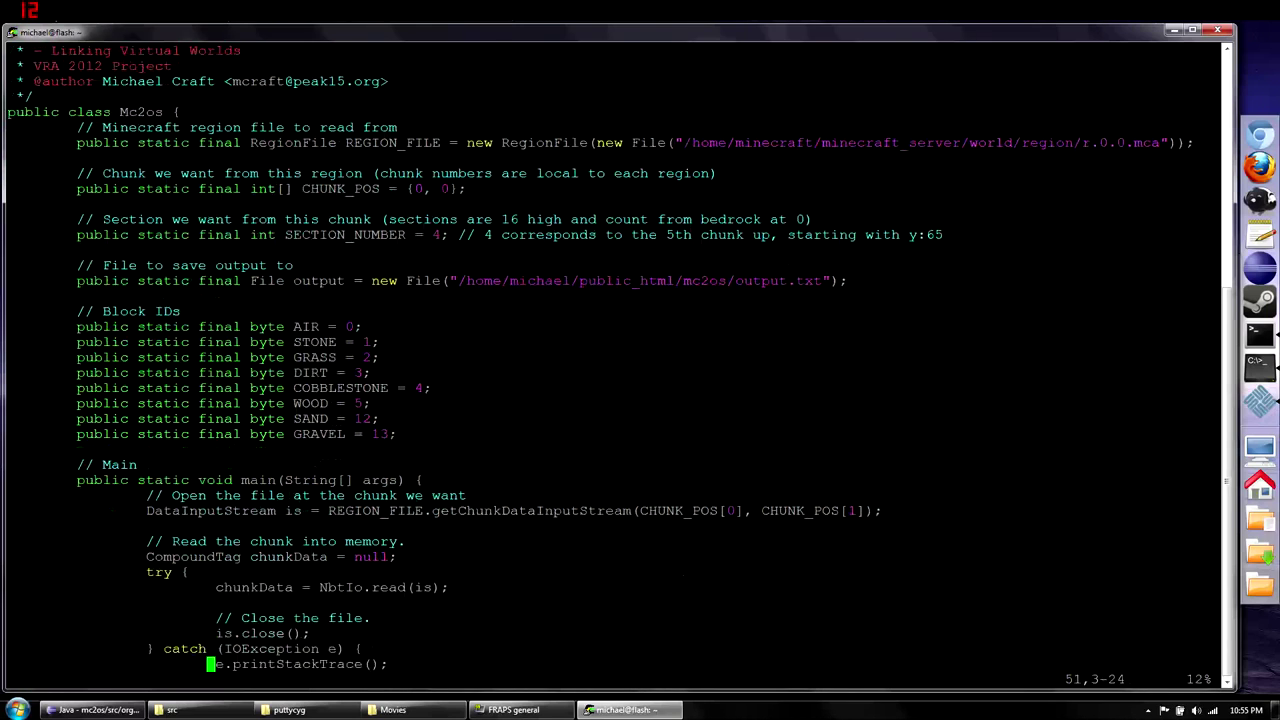
# Step: Continue down to the comment listing the tags that a chunk contains
pyautogui.press('j')
pyautogui.press('j')
pyautogui.press('j')
pyautogui.press('j')
pyautogui.press('j')
pyautogui.press('j')
pyautogui.press('j')
pyautogui.press('j')
pyautogui.press('j')
pyautogui.press('j')
pyautogui.press('j')
pyautogui.press('j')
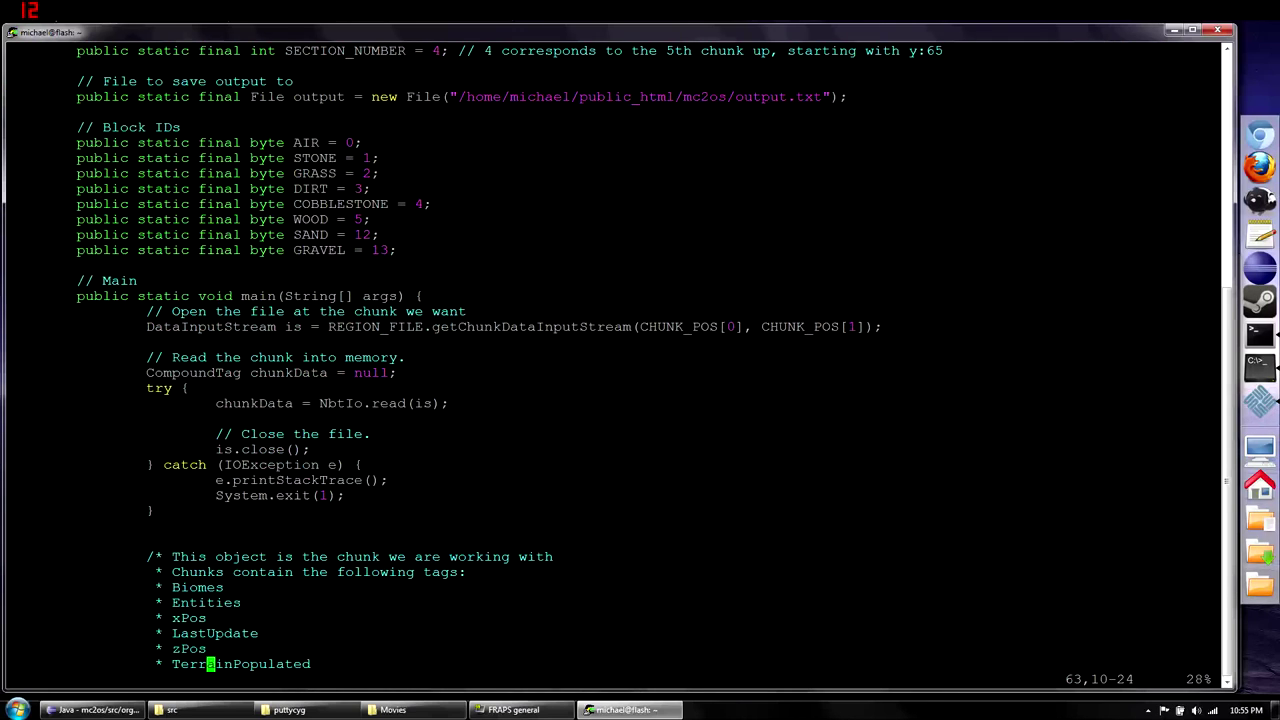
# Step: Go back up from the chunk tags comment to the start of the main method, where the region file is opened
pyautogui.press('k')
pyautogui.press('k')
pyautogui.press('k')
pyautogui.press('k')
pyautogui.press('k')
pyautogui.press('k')
pyautogui.press('k')
pyautogui.press('k')
pyautogui.press('k')
pyautogui.press('k')
pyautogui.press('k')
pyautogui.press('k')
pyautogui.press('k')
pyautogui.press('k')
pyautogui.press('k')
pyautogui.press('k')
pyautogui.press('k')
pyautogui.press('k')
pyautogui.press('k')
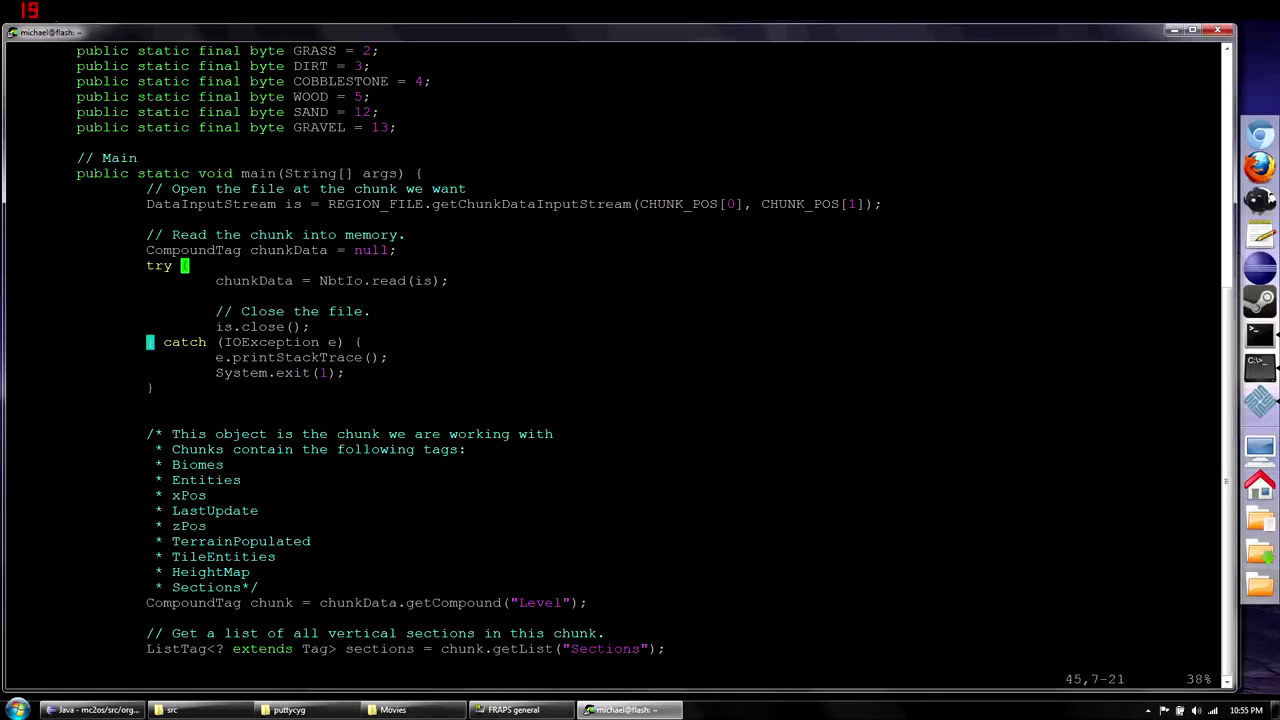
# Step: Examine the getChunkDataInputStream call on REGION_FILE up to its CHUNK_POS[0] argument
pyautogui.press('l')
pyautogui.press('l')
pyautogui.press('l')
pyautogui.press('l')
pyautogui.press('l')
pyautogui.press('l')
pyautogui.press('l')
pyautogui.press('l')
pyautogui.press('l')
pyautogui.press('l')
pyautogui.press('l')
pyautogui.press('l')
pyautogui.press('l')
pyautogui.press('l')
pyautogui.press('l')
pyautogui.press('l')
pyautogui.press('l')
pyautogui.press('l')
pyautogui.press('l')
pyautogui.press('l')
pyautogui.press('l')
pyautogui.press('l')
pyautogui.press('l')
pyautogui.press('l')
pyautogui.press('l')
pyautogui.press('l')
pyautogui.press('l')
pyautogui.press('l')
pyautogui.press('l')
pyautogui.press('l')
pyautogui.press('l')
pyautogui.press('l')
pyautogui.press('l')
pyautogui.press('l')
pyautogui.press('l')
pyautogui.press('l')
pyautogui.press('l')
pyautogui.press('l')
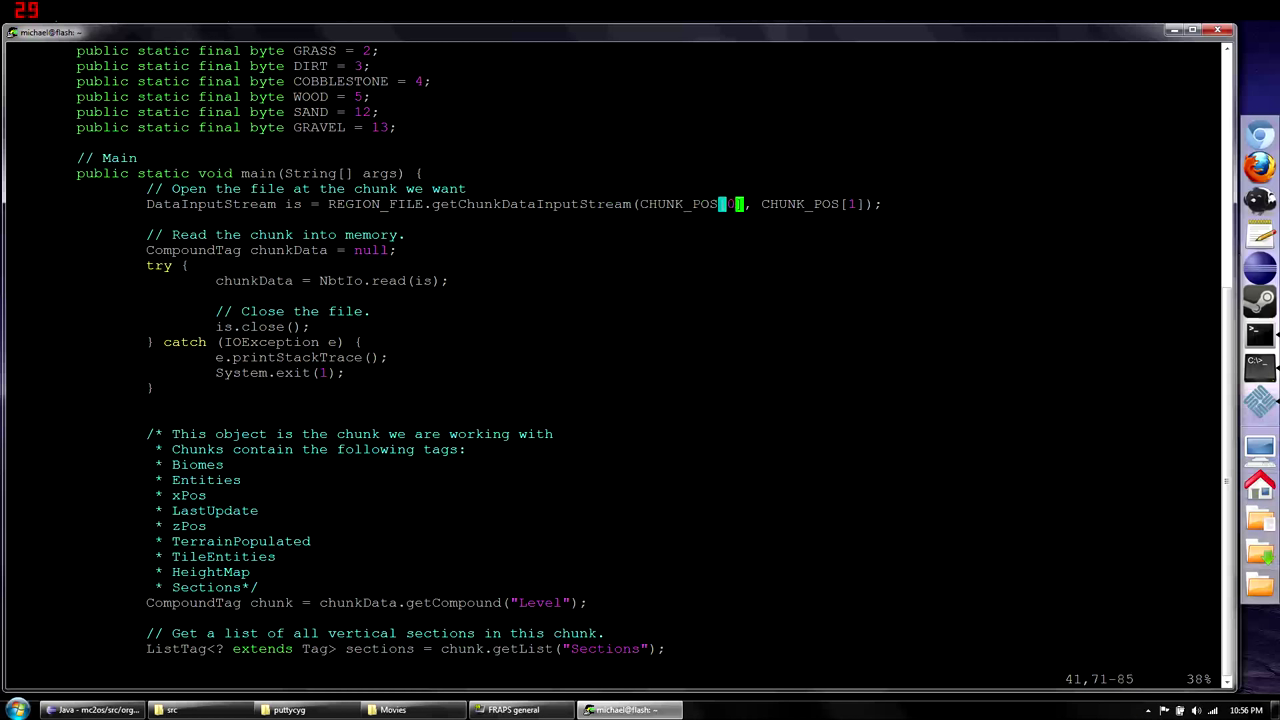
# Step: Move down to the code that reads the chunk into memory
pyautogui.press('j')
pyautogui.press('j')
pyautogui.press('j')
pyautogui.press('j')
pyautogui.press('j')
pyautogui.press('j')
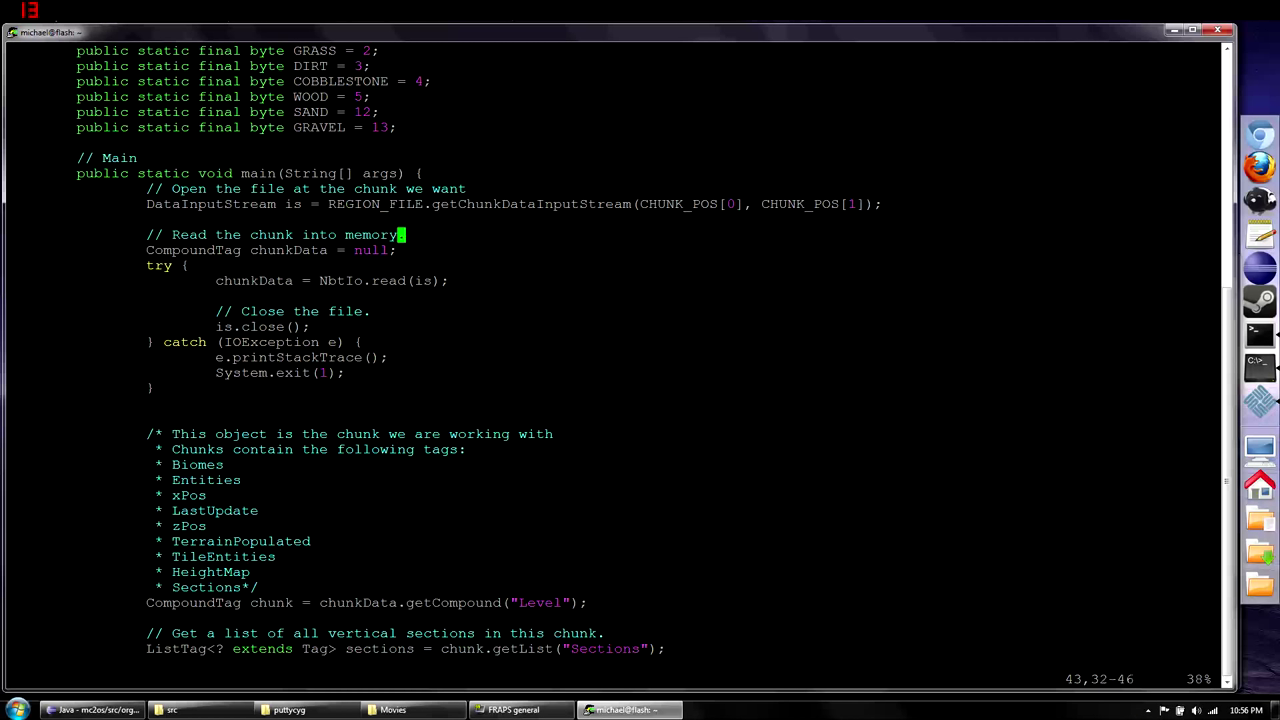
# Step: Continue down past the chunk's Level tag to the comment that introduces the tags of a section
pyautogui.press('k')
pyautogui.press('j')
pyautogui.press('j')
pyautogui.press('j')
pyautogui.press('j')
pyautogui.press('j')
pyautogui.press('j')
pyautogui.press('j')
pyautogui.press('j')
pyautogui.press('j')
pyautogui.press('j')
pyautogui.press('j')
pyautogui.press('j')
pyautogui.press('j')
pyautogui.press('j')
pyautogui.press('j')
pyautogui.press('j')
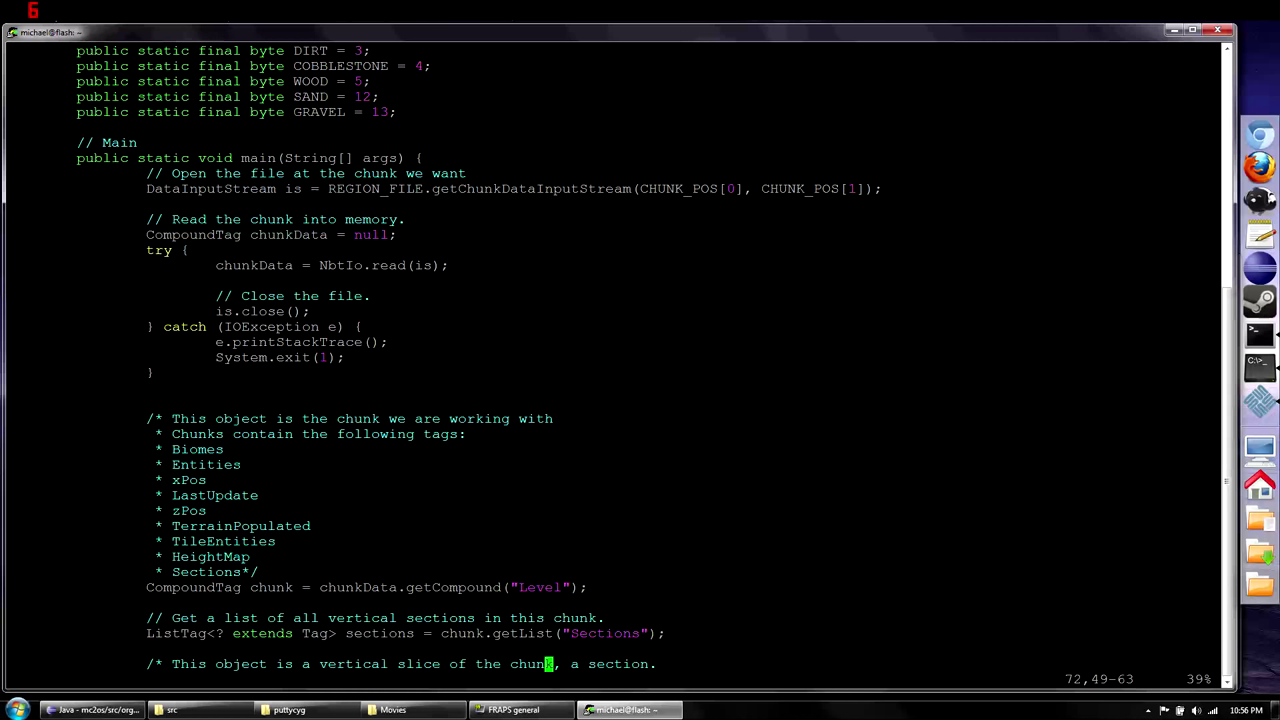
pyautogui.press('j')
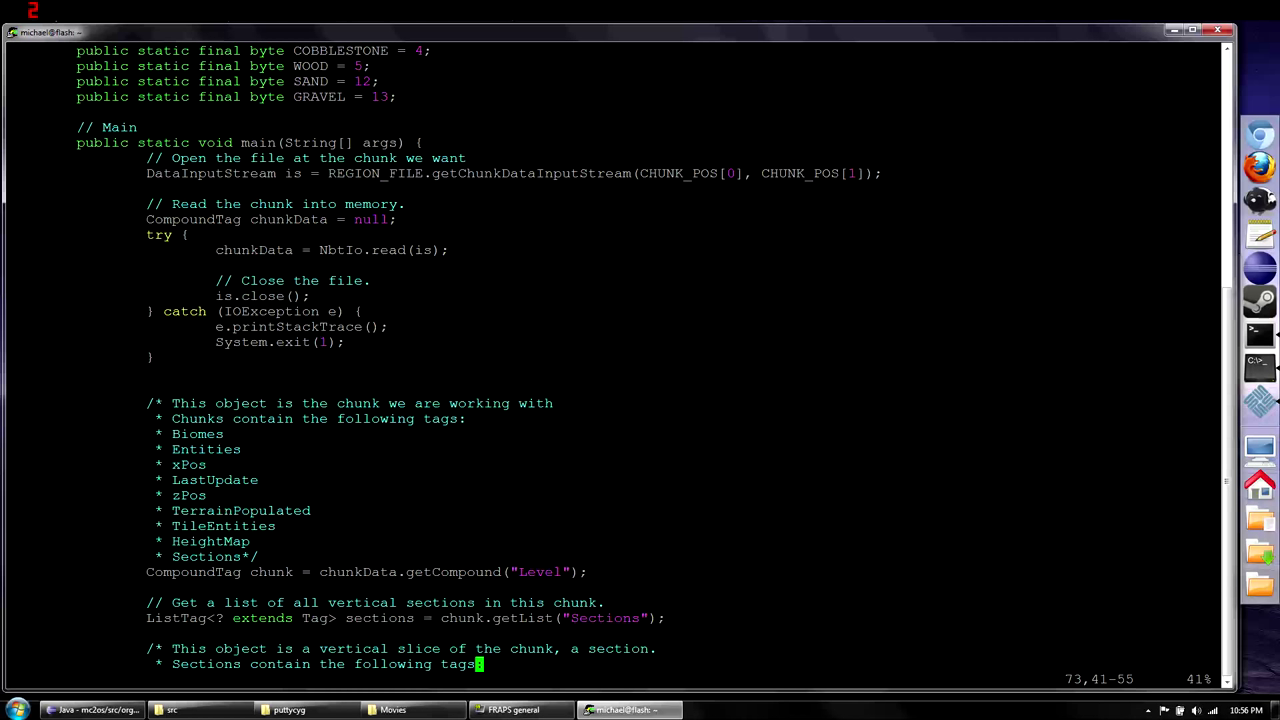
# Step: Review the line that gets the list of vertical sections and the start of the section tags comment
pyautogui.press('k')
pyautogui.press('k')
pyautogui.press('k')
pyautogui.press('k')
pyautogui.press('j')
pyautogui.press('j')
pyautogui.press('j')
pyautogui.press('j')
pyautogui.press('j')
pyautogui.press('j')
pyautogui.press('j')
pyautogui.press('j')
pyautogui.press('j')
pyautogui.press('j')
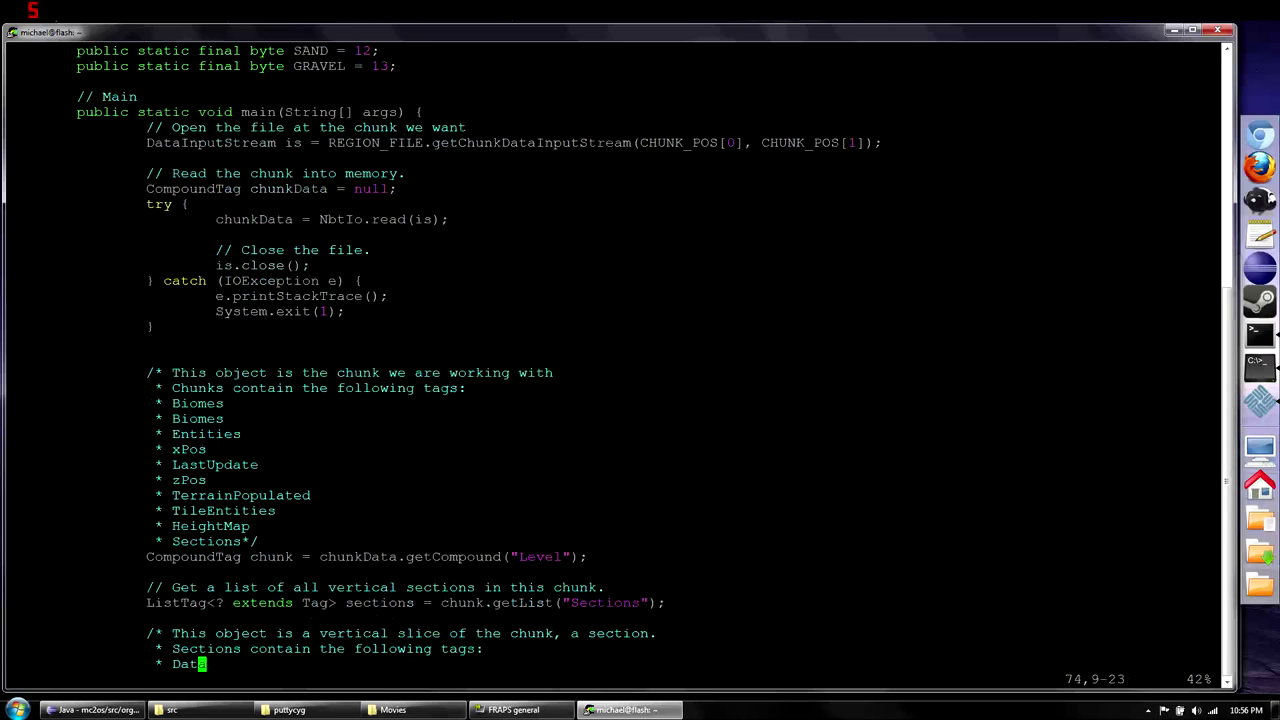
# Step: Examine the code below the section tags, including the line that gets the Blocks byte array from the section
pyautogui.press('j')
pyautogui.press('j')
pyautogui.press('j')
pyautogui.press('j')
pyautogui.press('j')
pyautogui.press('j')
pyautogui.press('j')
pyautogui.press('j')
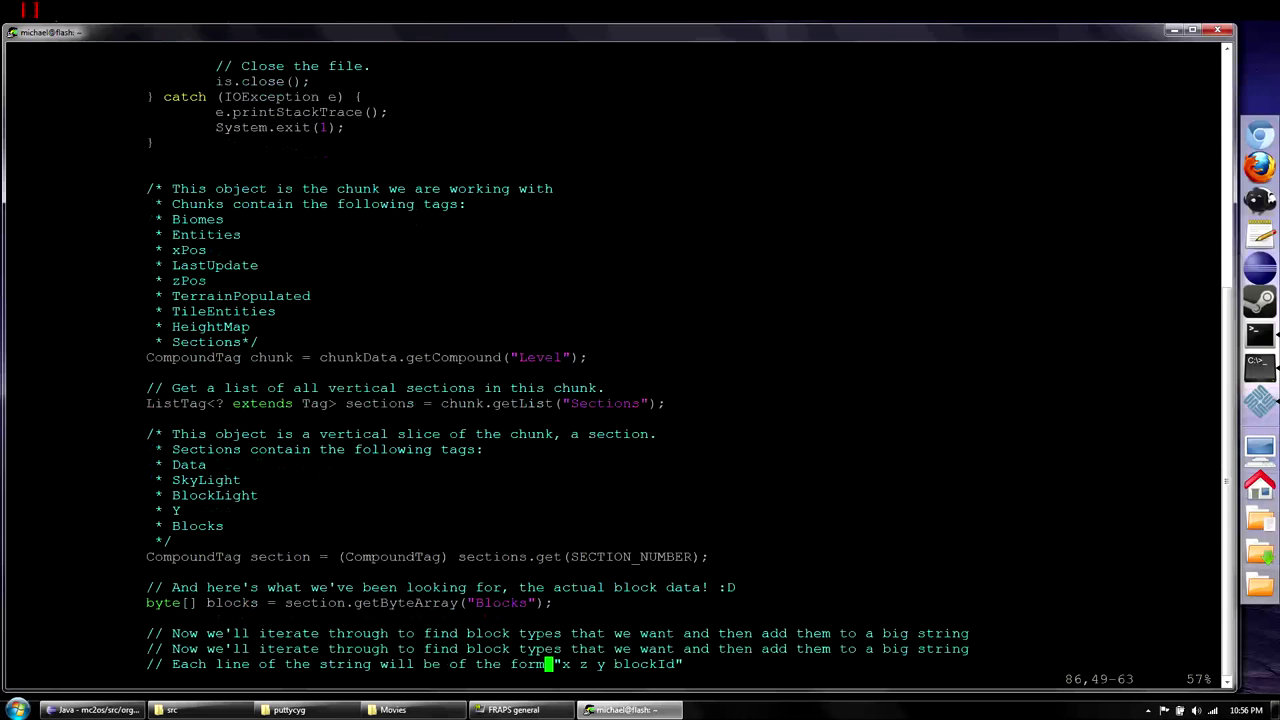
pyautogui.press('k')
pyautogui.press('k')
pyautogui.press('k')
pyautogui.press('k')
pyautogui.press('k')
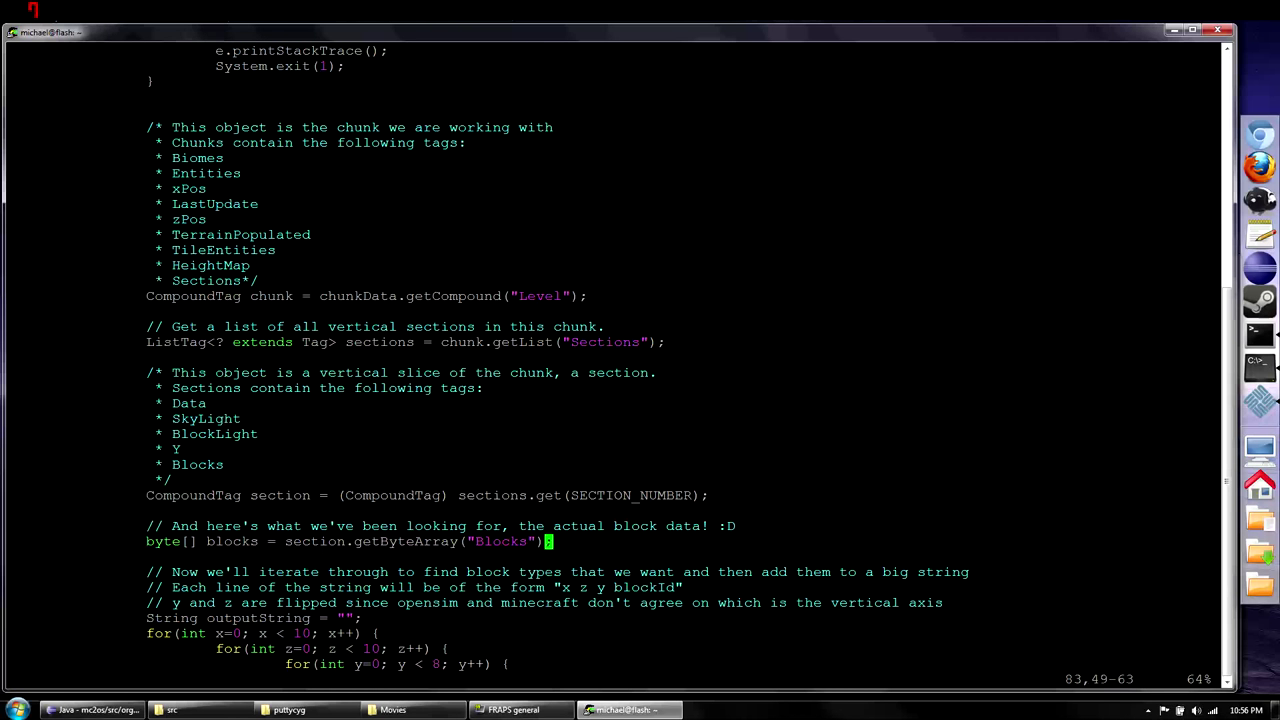
# Step: Examine the SECTION_NUMBER argument in the sections.get call
pyautogui.press('l')
pyautogui.press('l')
pyautogui.press('l')
pyautogui.press('l')
pyautogui.press('l')
pyautogui.press('l')
pyautogui.press('l')
pyautogui.press('l')
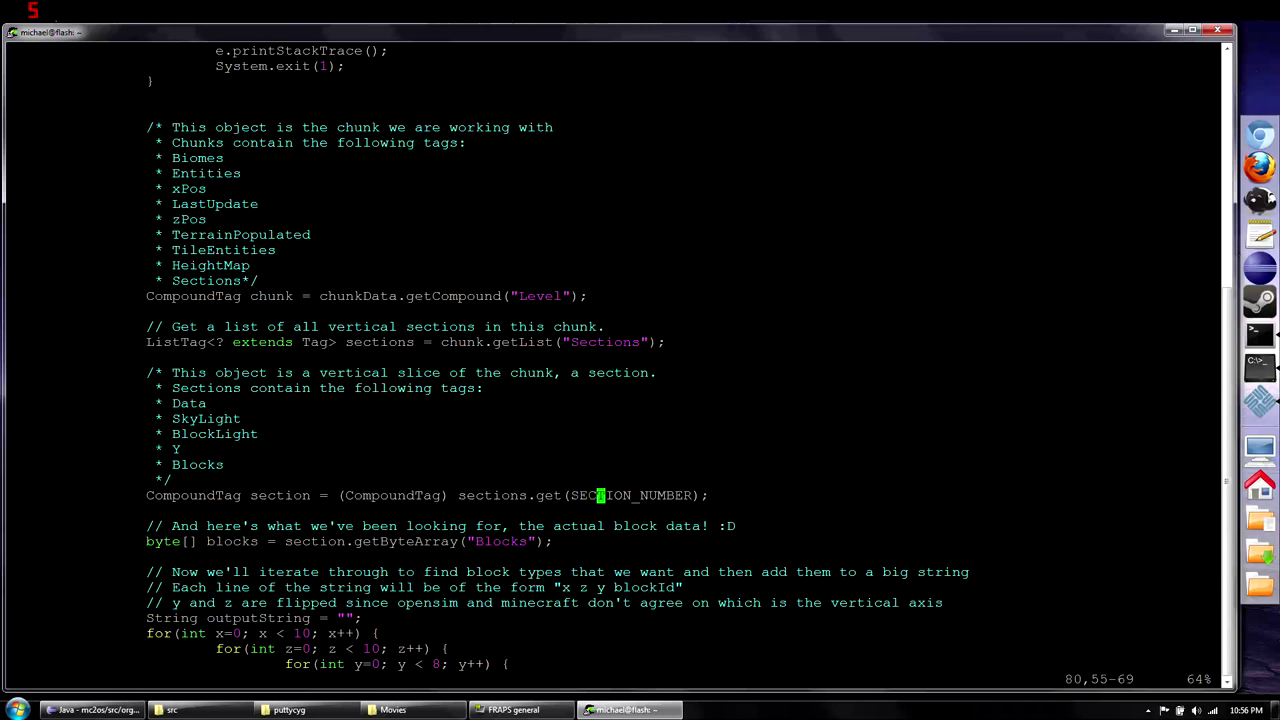
pyautogui.press('h')
pyautogui.press('h')
pyautogui.press('l')
pyautogui.press('l')
pyautogui.press('l')
pyautogui.press('l')
pyautogui.press('l')
pyautogui.press('l')
pyautogui.press('l')
pyautogui.press('l')
# Step: Go back up from the sections.get call to the SECTION_NUMBER constant declared above the block IDs
pyautogui.press('k')
pyautogui.press('k')
pyautogui.press('k')
pyautogui.press('k')
pyautogui.press('k')
pyautogui.press('k')
pyautogui.press('k')
pyautogui.press('k')
pyautogui.press('k')
pyautogui.press('k')
pyautogui.press('k')
pyautogui.press('k')
pyautogui.press('k')
pyautogui.press('k')
pyautogui.press('k')
pyautogui.press('k')
pyautogui.press('k')
pyautogui.press('k')
pyautogui.press('k')
pyautogui.press('k')
pyautogui.press('k')
pyautogui.press('k')
pyautogui.press('k')
pyautogui.press('k')
pyautogui.press('k')
pyautogui.press('k')
pyautogui.press('k')
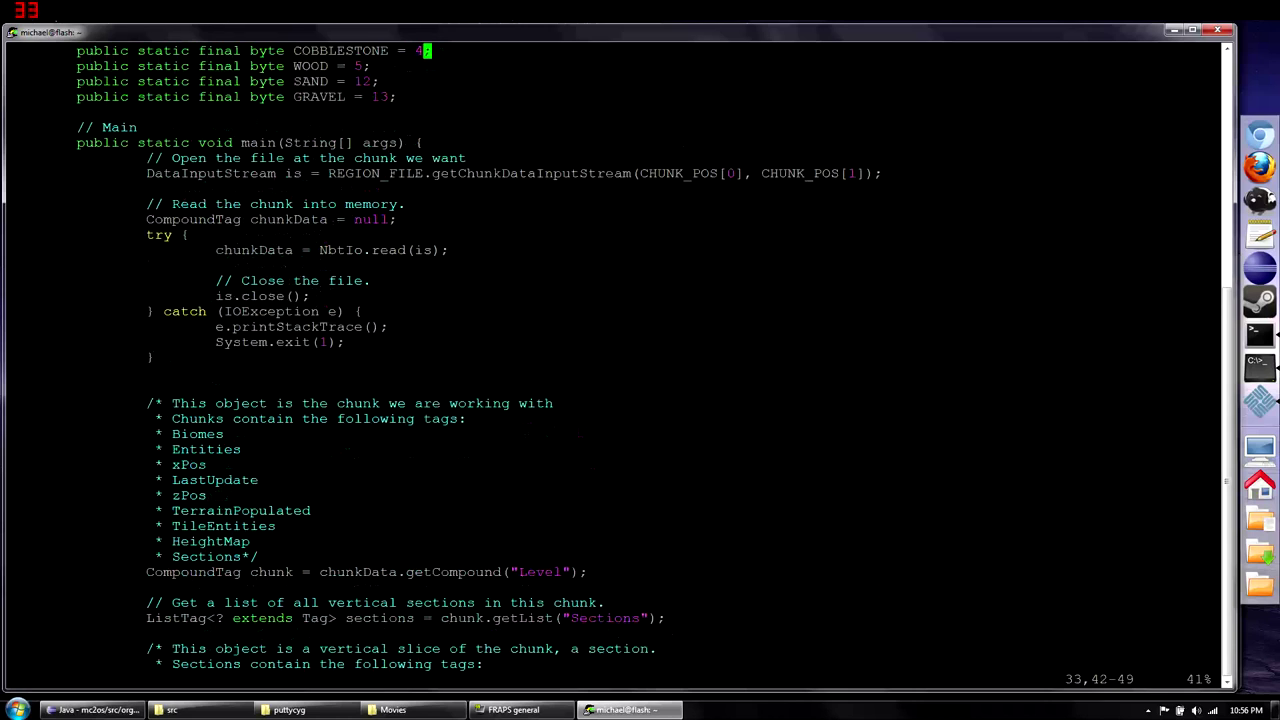
pyautogui.press('k')
pyautogui.press('k')
pyautogui.press('k')
pyautogui.press('k')
pyautogui.press('k')
pyautogui.press('k')
pyautogui.press('k')
pyautogui.press('k')
pyautogui.press('k')
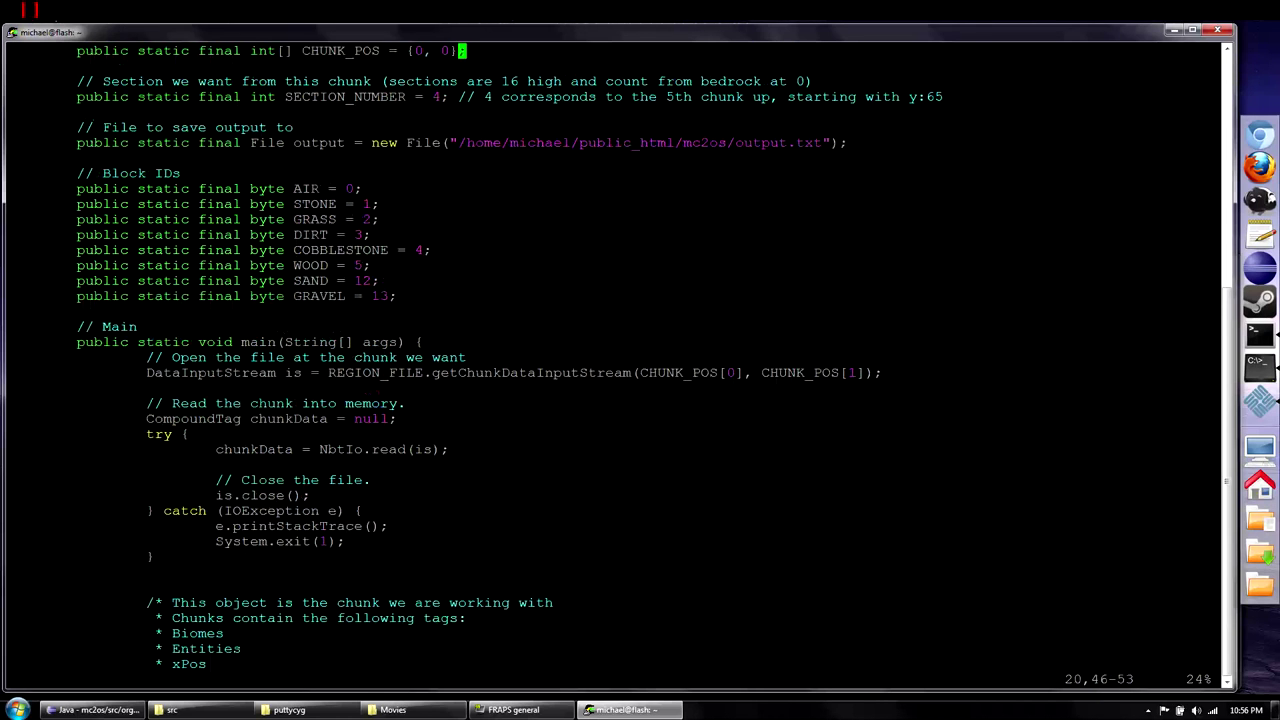
pyautogui.press('j')
pyautogui.press('j')
pyautogui.press('j')
pyautogui.press('j')
pyautogui.press('j')
# Step: Read through the comment beside the SECTION_NUMBER constant to its end, where the starting y level is given
pyautogui.press('h')
pyautogui.press('h')
pyautogui.press('h')
pyautogui.press('h')
pyautogui.press('h')
pyautogui.press('h')
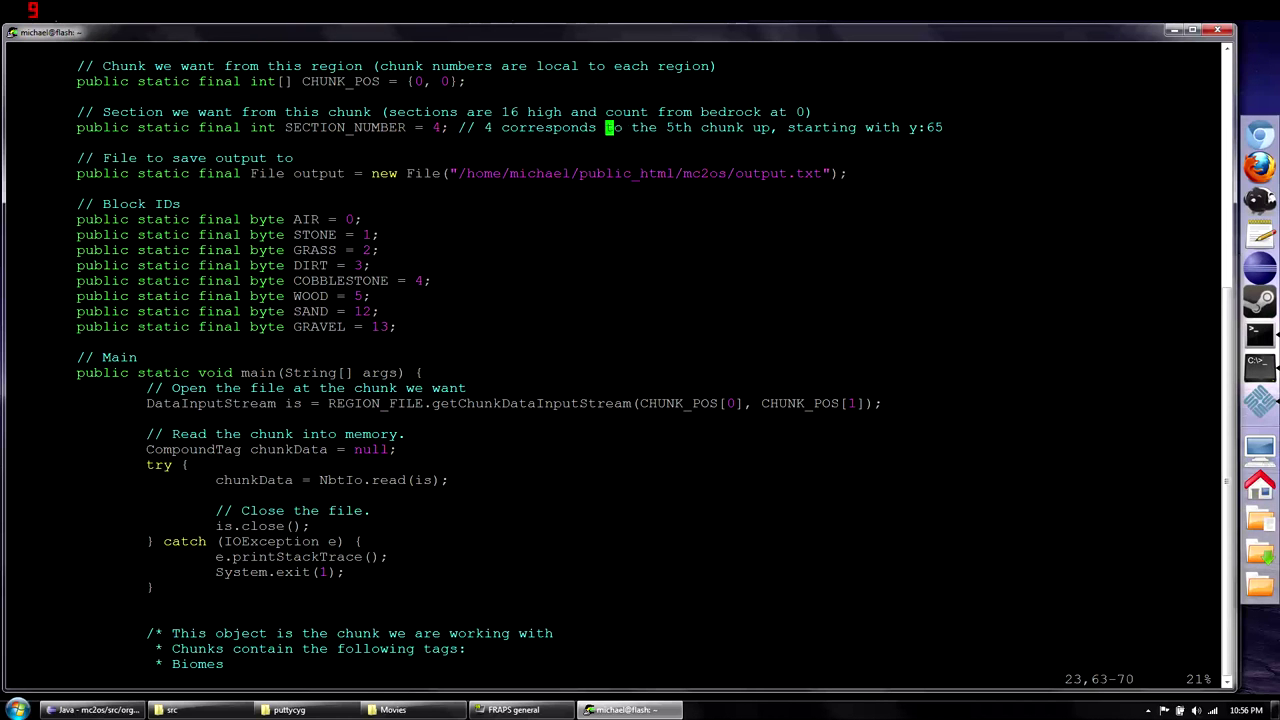
pyautogui.press('l')
pyautogui.press('l')
pyautogui.press('l')
pyautogui.press('l')
pyautogui.press('l')
pyautogui.press('l')
pyautogui.press('l')
pyautogui.press('l')
pyautogui.press('l')
pyautogui.press('l')
pyautogui.press('l')
pyautogui.press('l')
pyautogui.press('l')
pyautogui.press('l')
pyautogui.press('l')
pyautogui.press('l')
pyautogui.press('l')
pyautogui.press('l')
pyautogui.press('l')
pyautogui.press('l')
pyautogui.press('l')
pyautogui.press('l')
pyautogui.press('l')
pyautogui.press('l')
pyautogui.press('l')
pyautogui.press('l')
pyautogui.press('l')
pyautogui.press('l')
pyautogui.press('l')
pyautogui.press('l')
pyautogui.press('l')
pyautogui.press('l')
pyautogui.press('l')
pyautogui.press('l')
pyautogui.press('j')
pyautogui.press('k')
pyautogui.press('l')
pyautogui.press('l')
pyautogui.press('l')
pyautogui.press('l')
pyautogui.press('l')
pyautogui.press('l')
pyautogui.press('l')
pyautogui.press('l')
pyautogui.press('j')
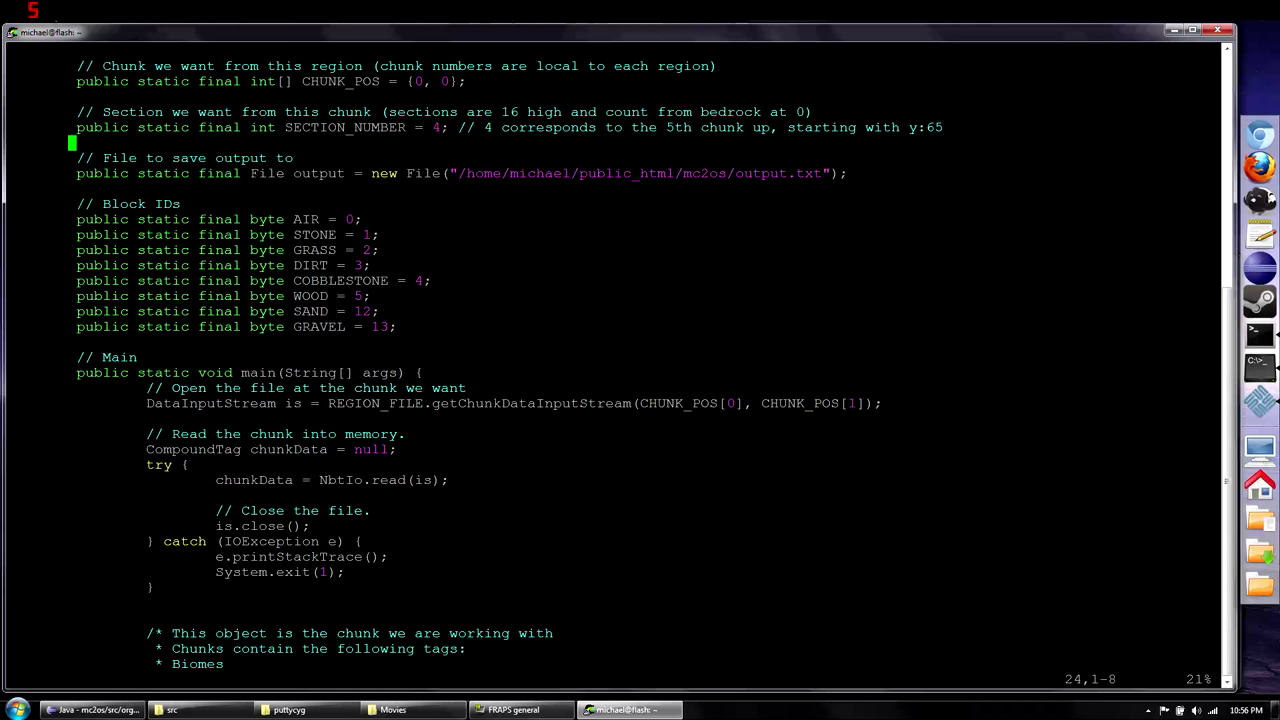